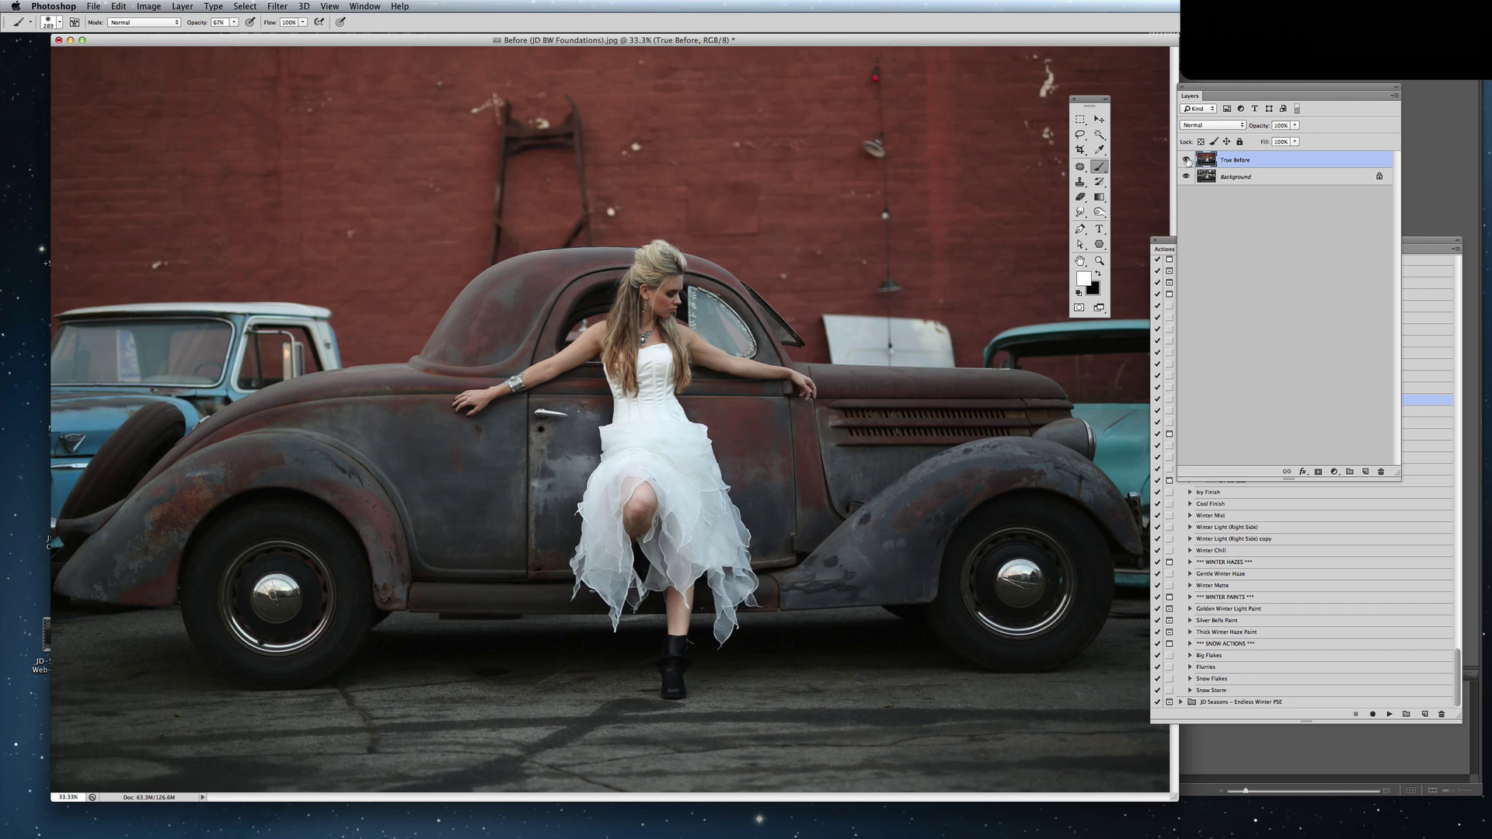
Hide the True Before layer and run the SEASON CHANGE ACTION (more saturated) through to the end, continuing past its messages.
{"action": "left_click", "coordinate": [1186, 160]}
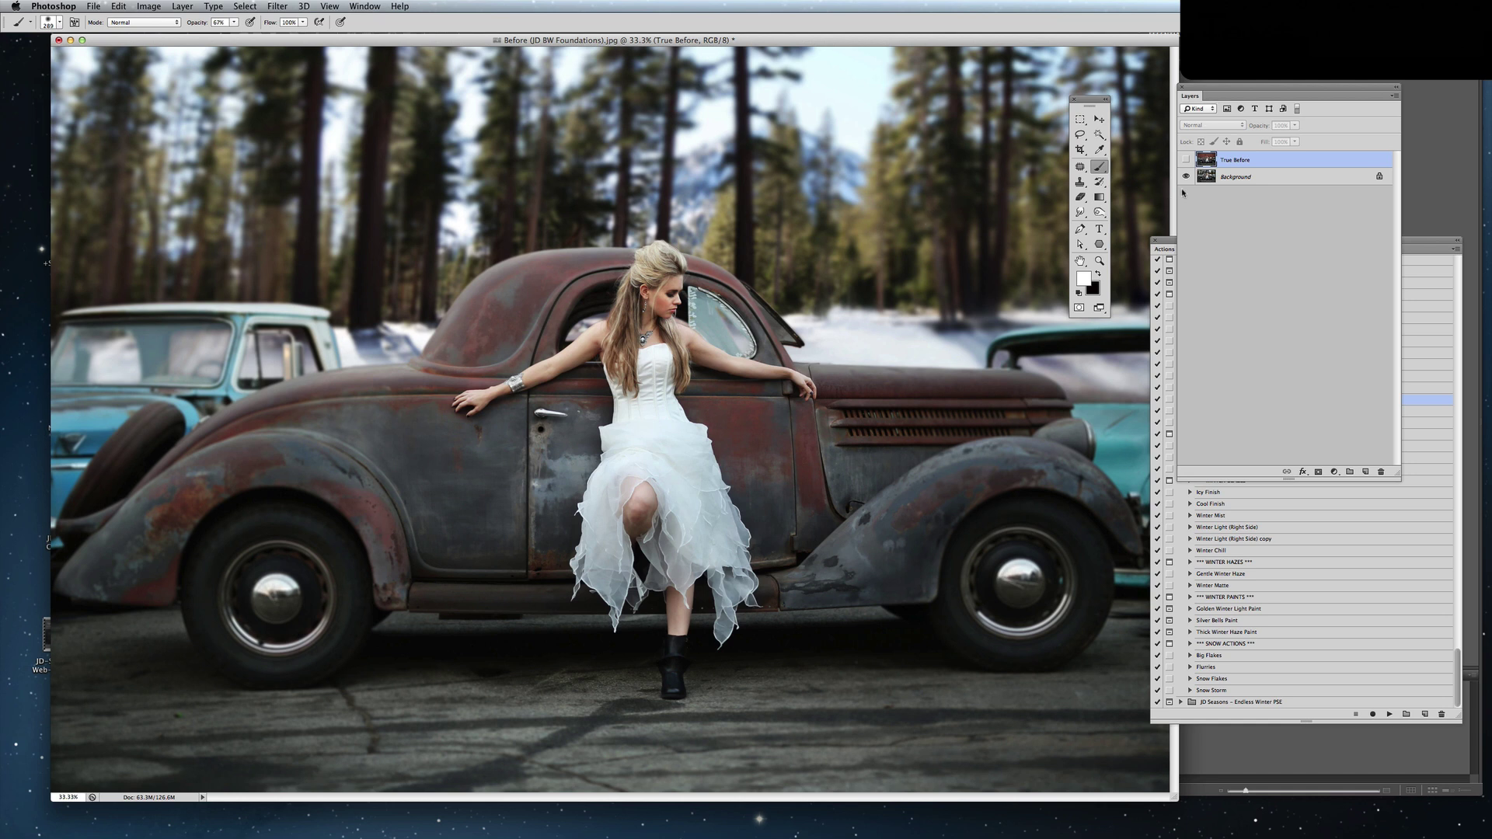
{"action": "left_click_drag", "start_coordinate": [1170, 244], "coordinate": [1140, 239]}
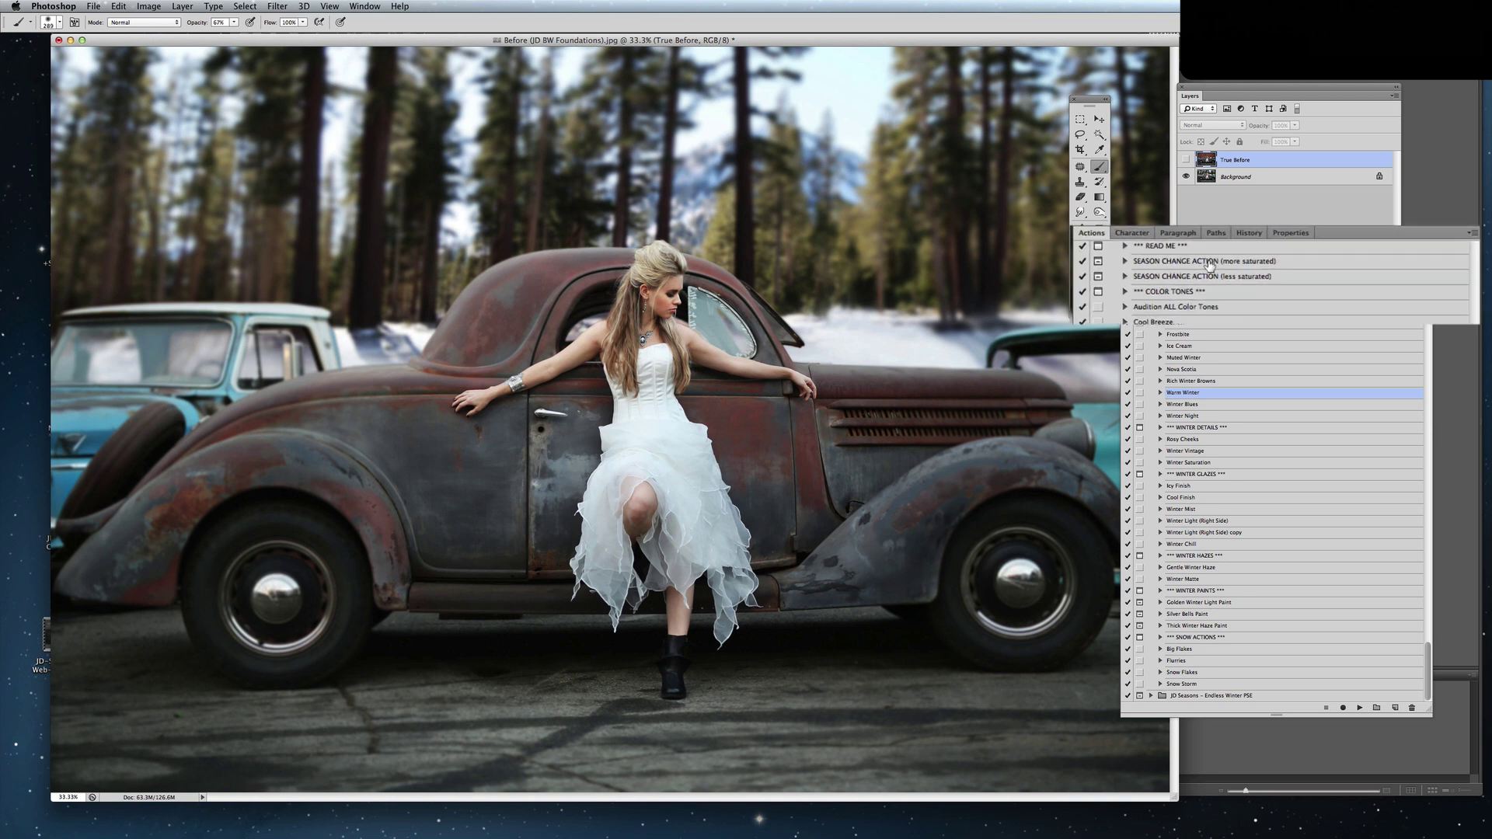
{"action": "left_click", "coordinate": [1226, 265]}
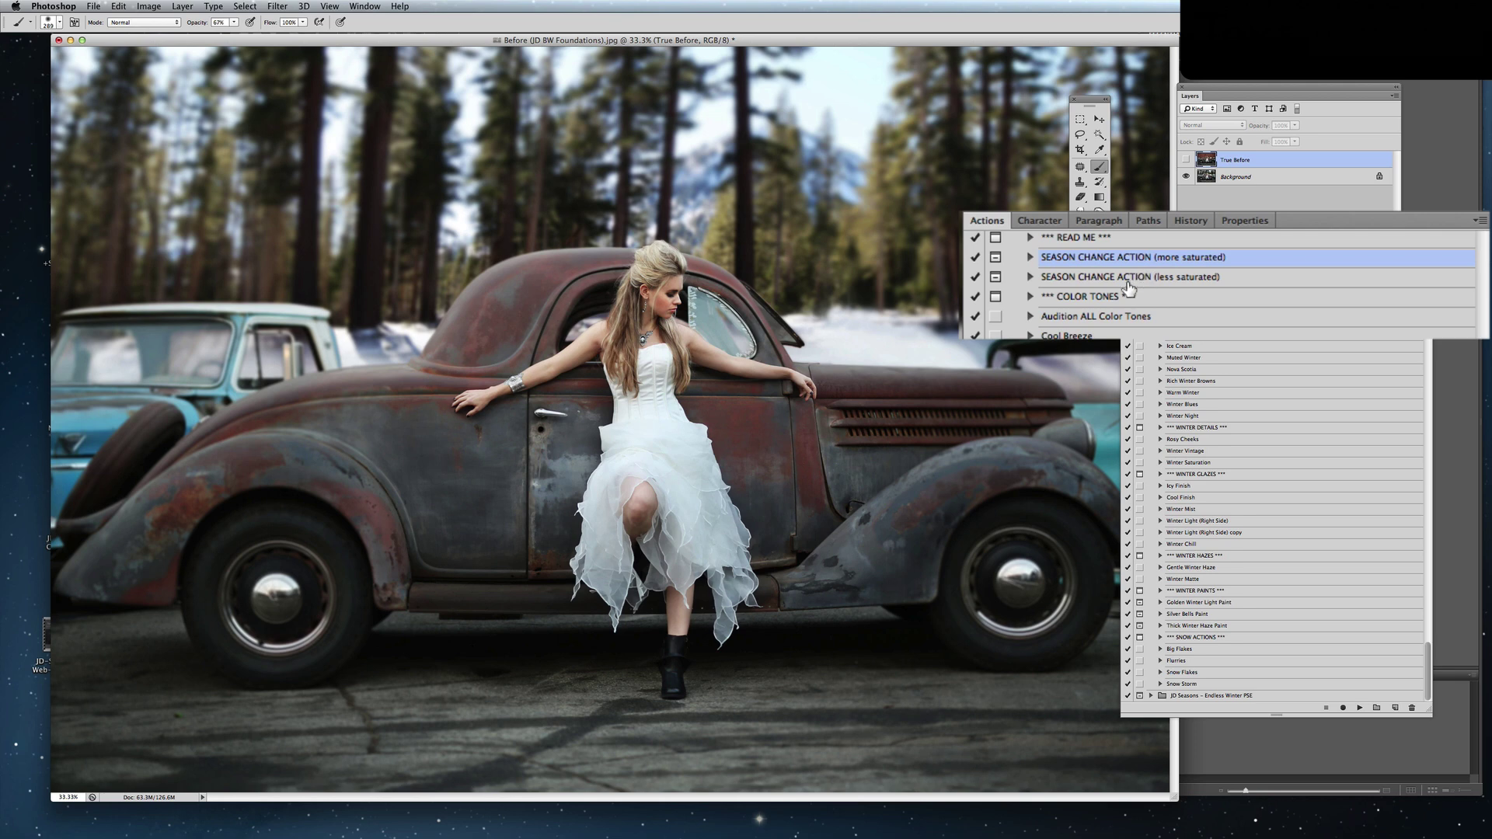
{"action": "left_click", "coordinate": [1359, 707]}
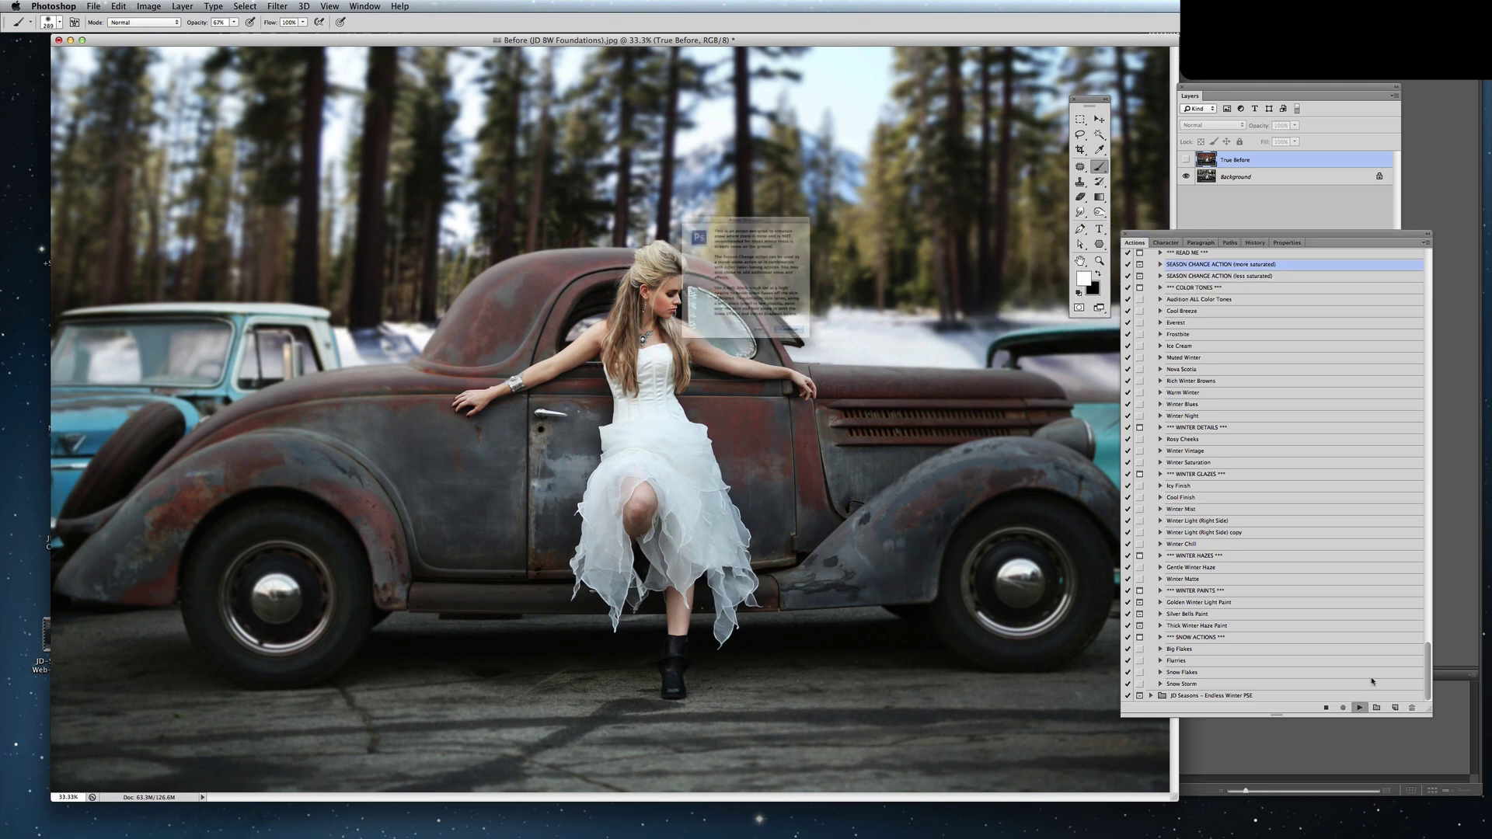
{"action": "left_click", "coordinate": [850, 377]}
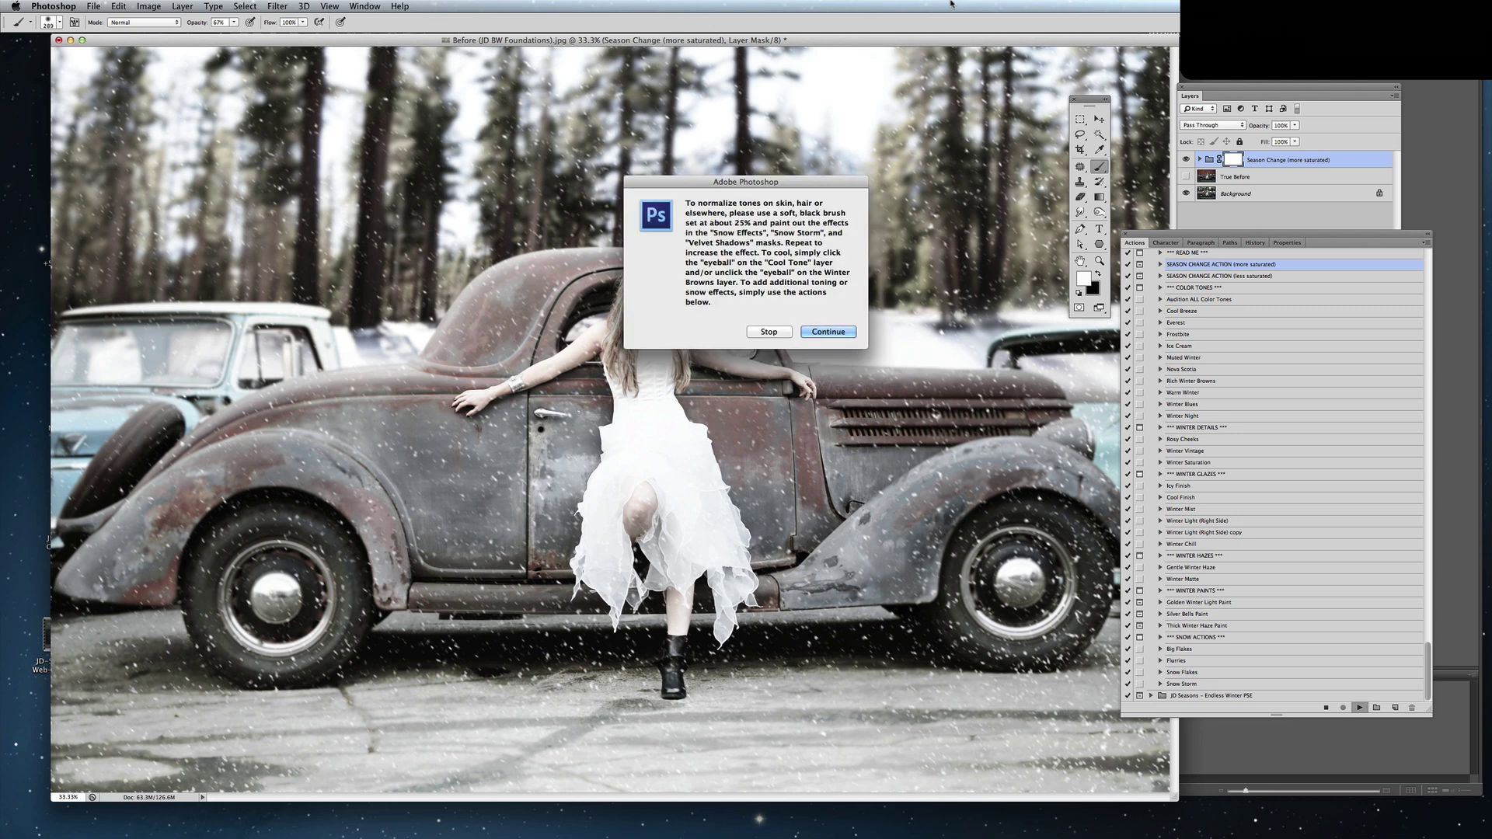
{"action": "left_click", "coordinate": [828, 332]}
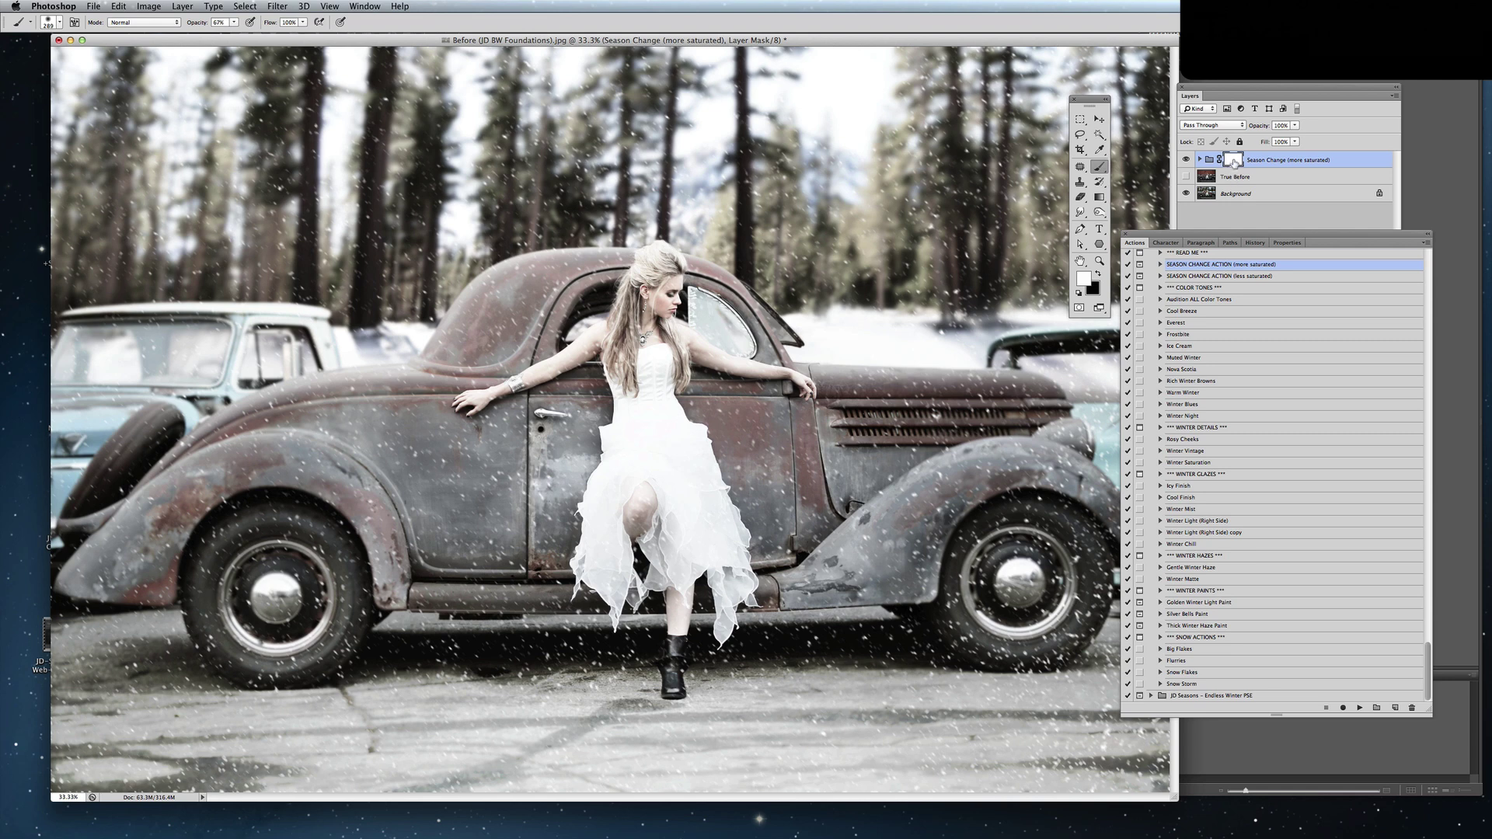
Examine what the Velvet Shadows, Saturated Snow Effects and Snow Storm layers contribute within the Season Change (more saturated) group.
{"action": "left_click", "coordinate": [1235, 161]}
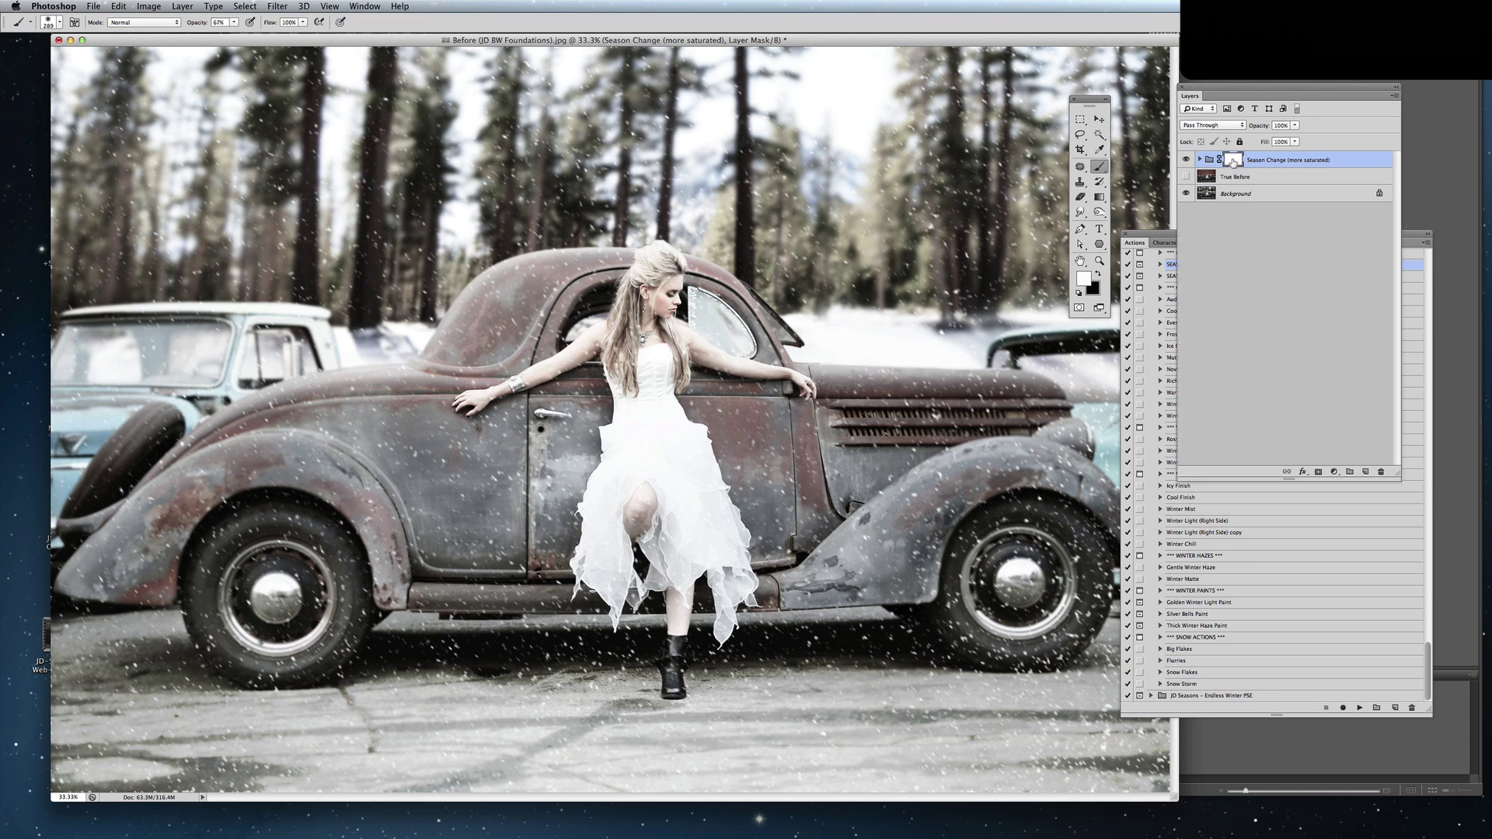
{"action": "left_click", "coordinate": [1200, 161]}
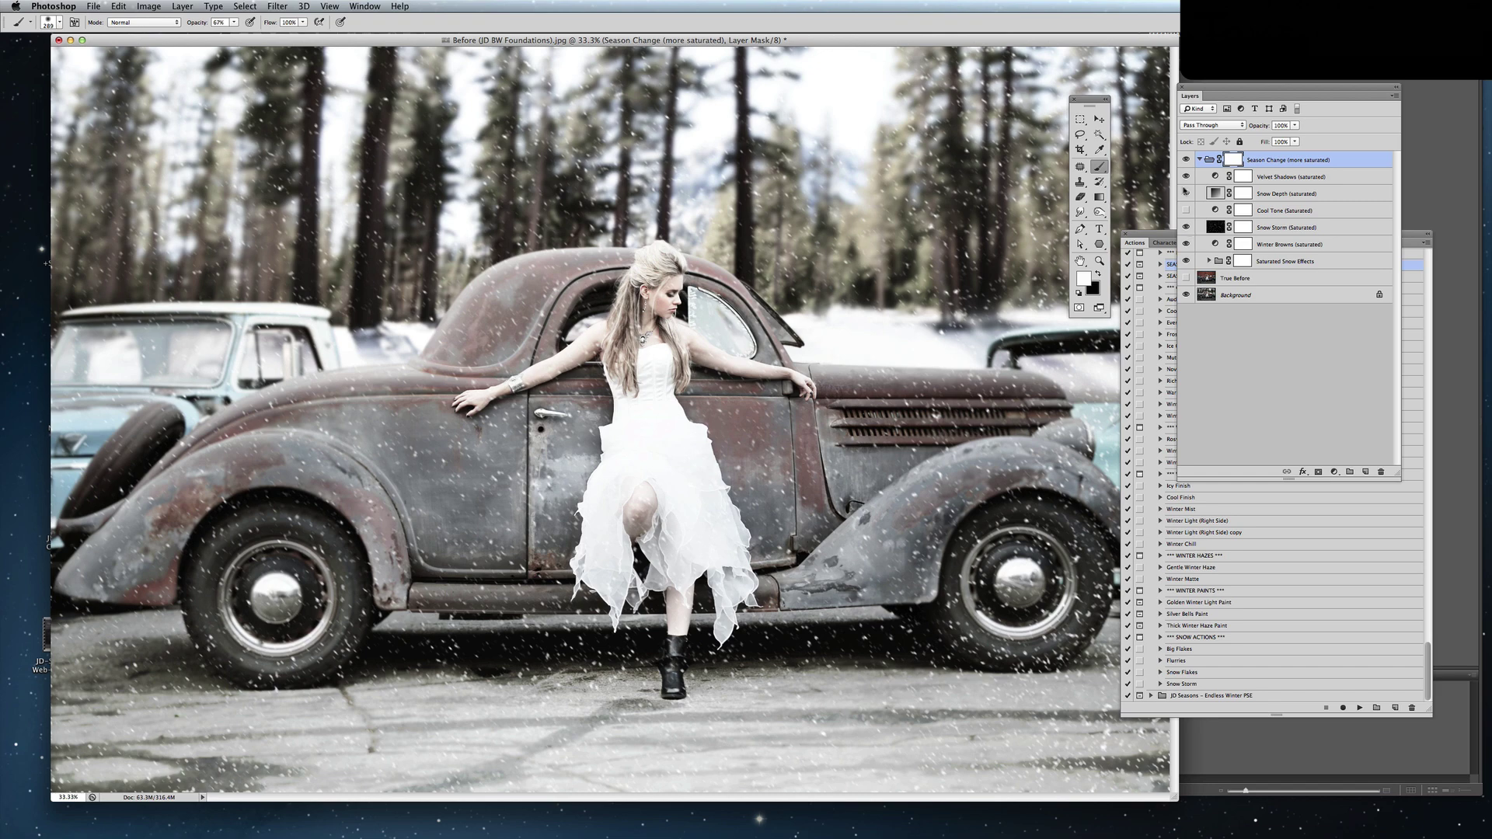
{"action": "left_click", "coordinate": [1185, 177]}
{"action": "left_click", "coordinate": [1185, 178]}
{"action": "left_click", "coordinate": [1185, 261]}
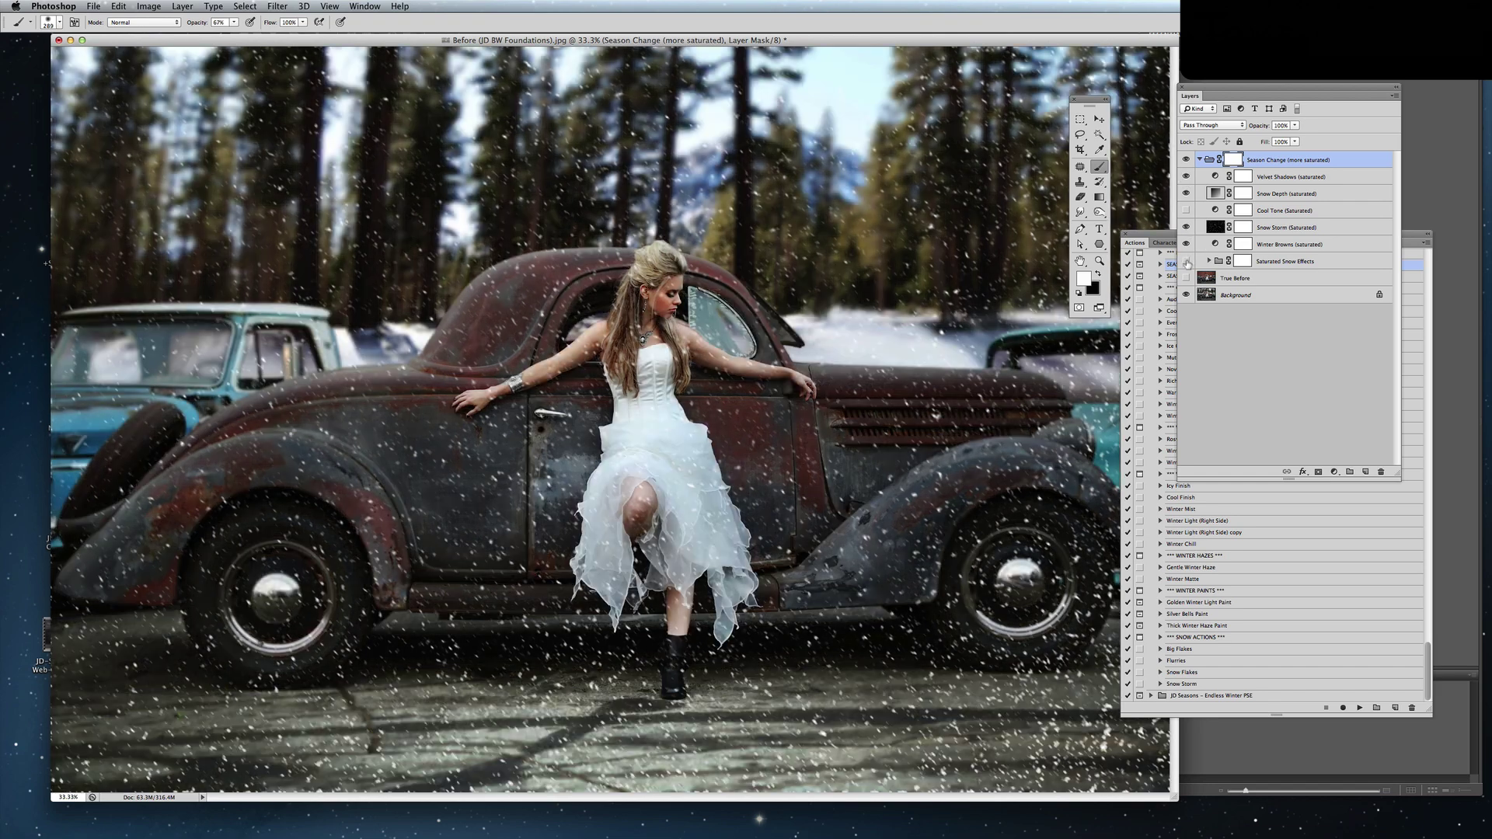
{"action": "left_click", "coordinate": [1186, 261]}
{"action": "left_click", "coordinate": [1186, 228]}
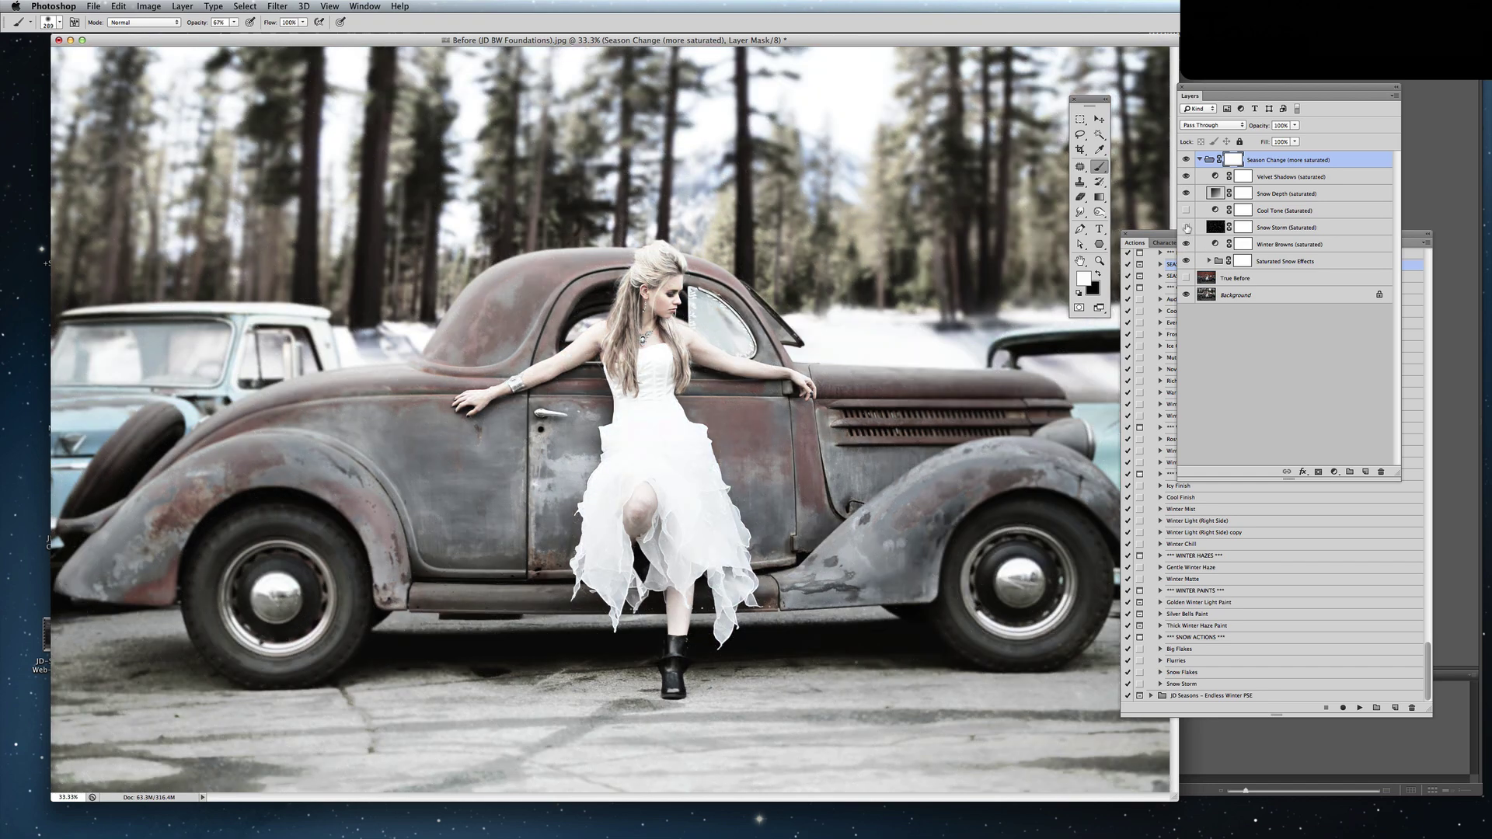
{"action": "left_click", "coordinate": [1186, 228]}
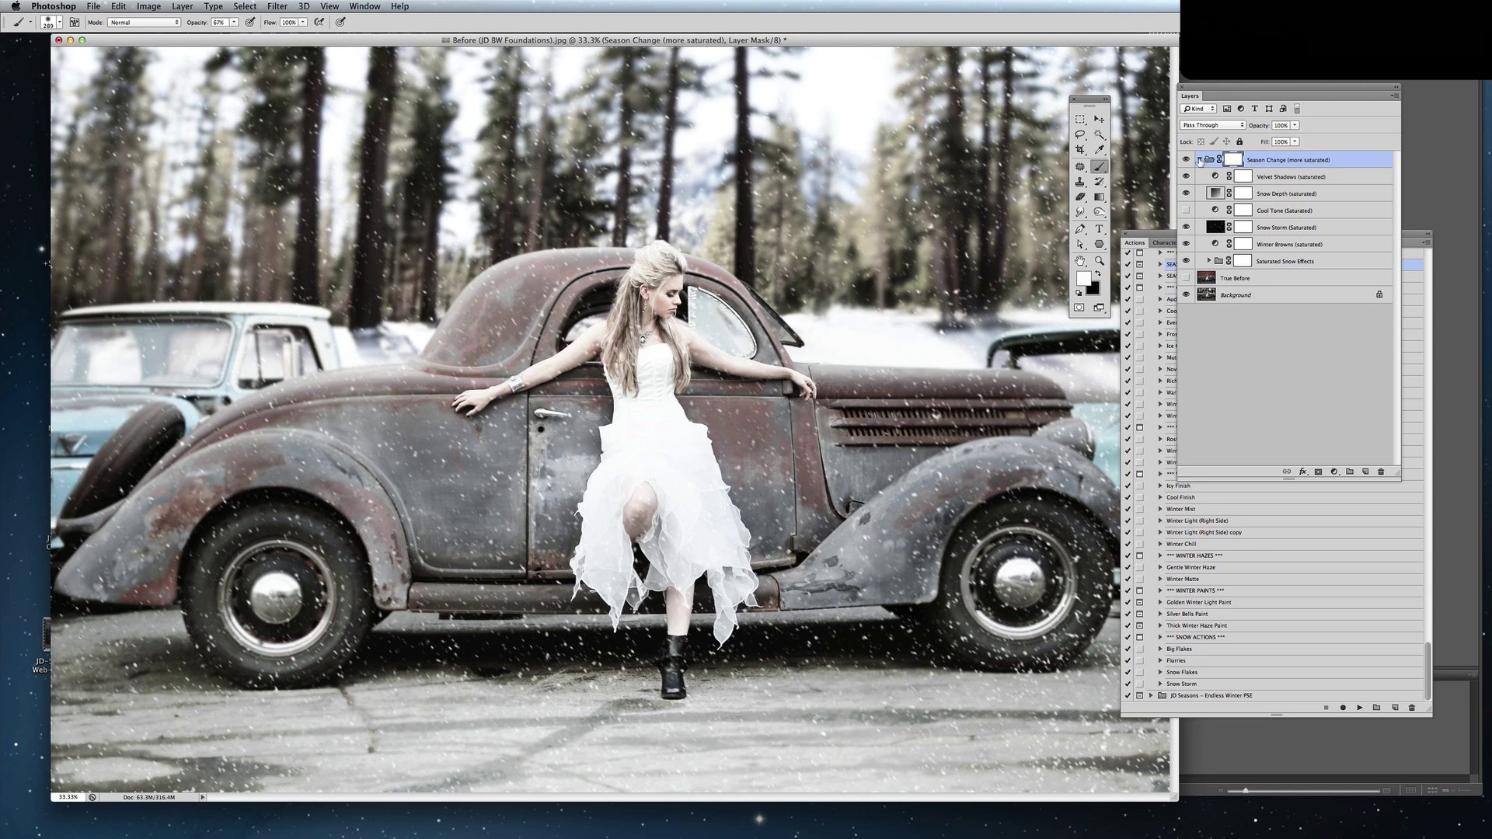
{"action": "left_click", "coordinate": [1200, 160]}
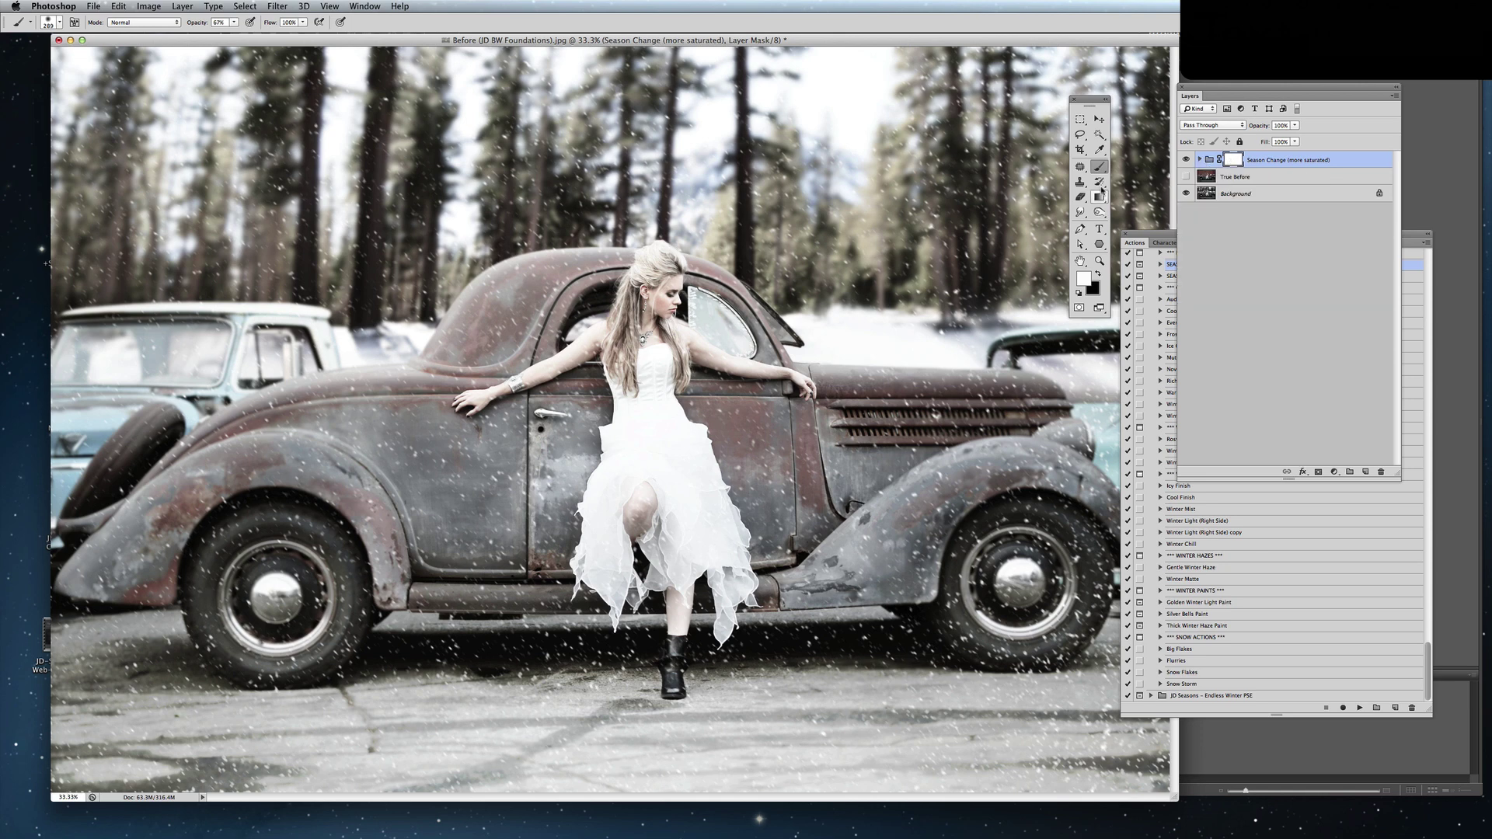
Paint over the woman on the Season Change group's mask with a small, soft black brush at 15% opacity.
{"action": "left_click", "coordinate": [1098, 274]}
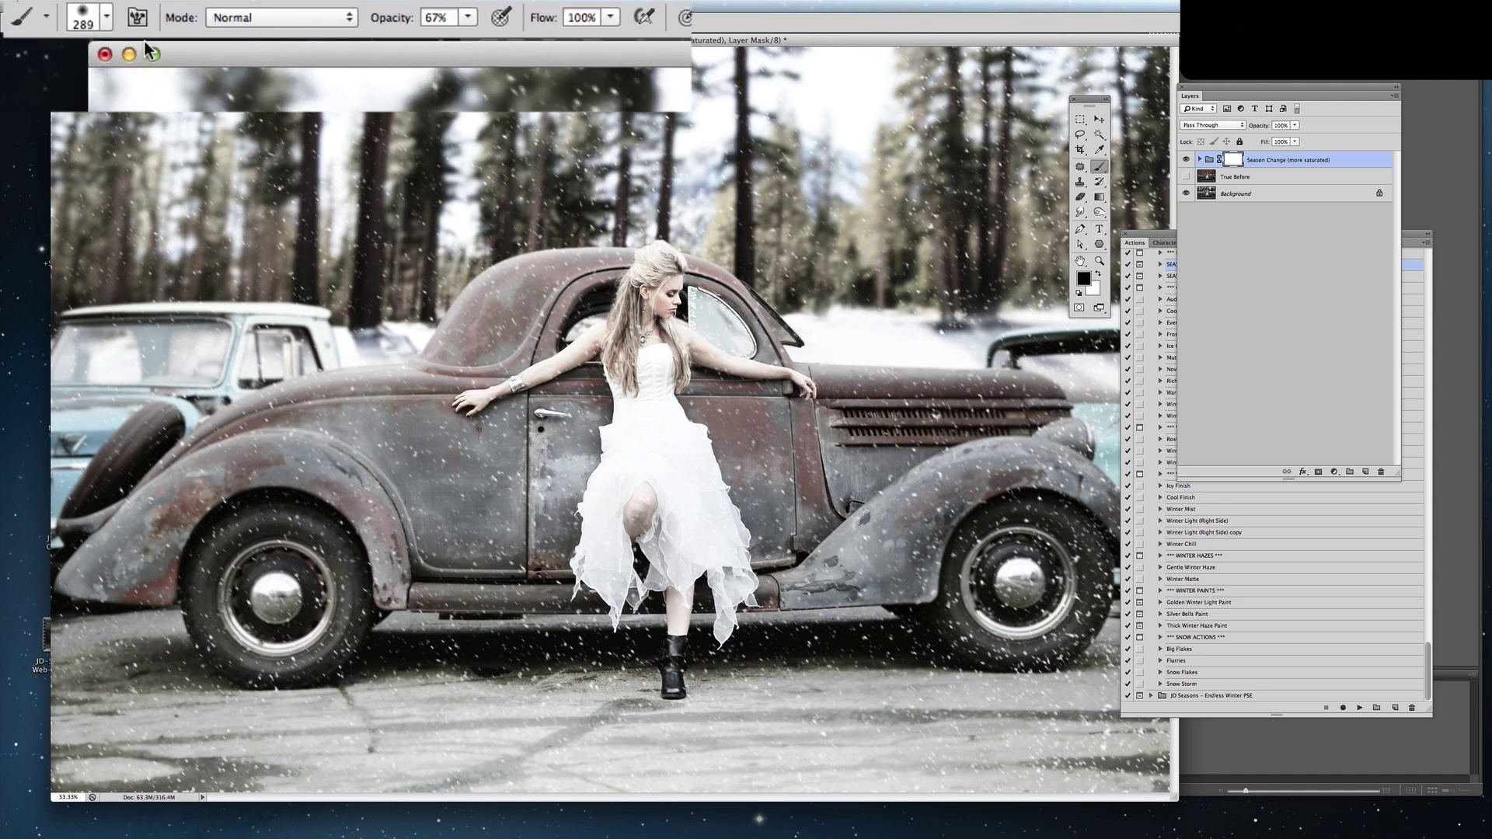
{"action": "left_click", "coordinate": [59, 22]}
{"action": "left_click_drag", "start_coordinate": [173, 82], "coordinate": [155, 86]}
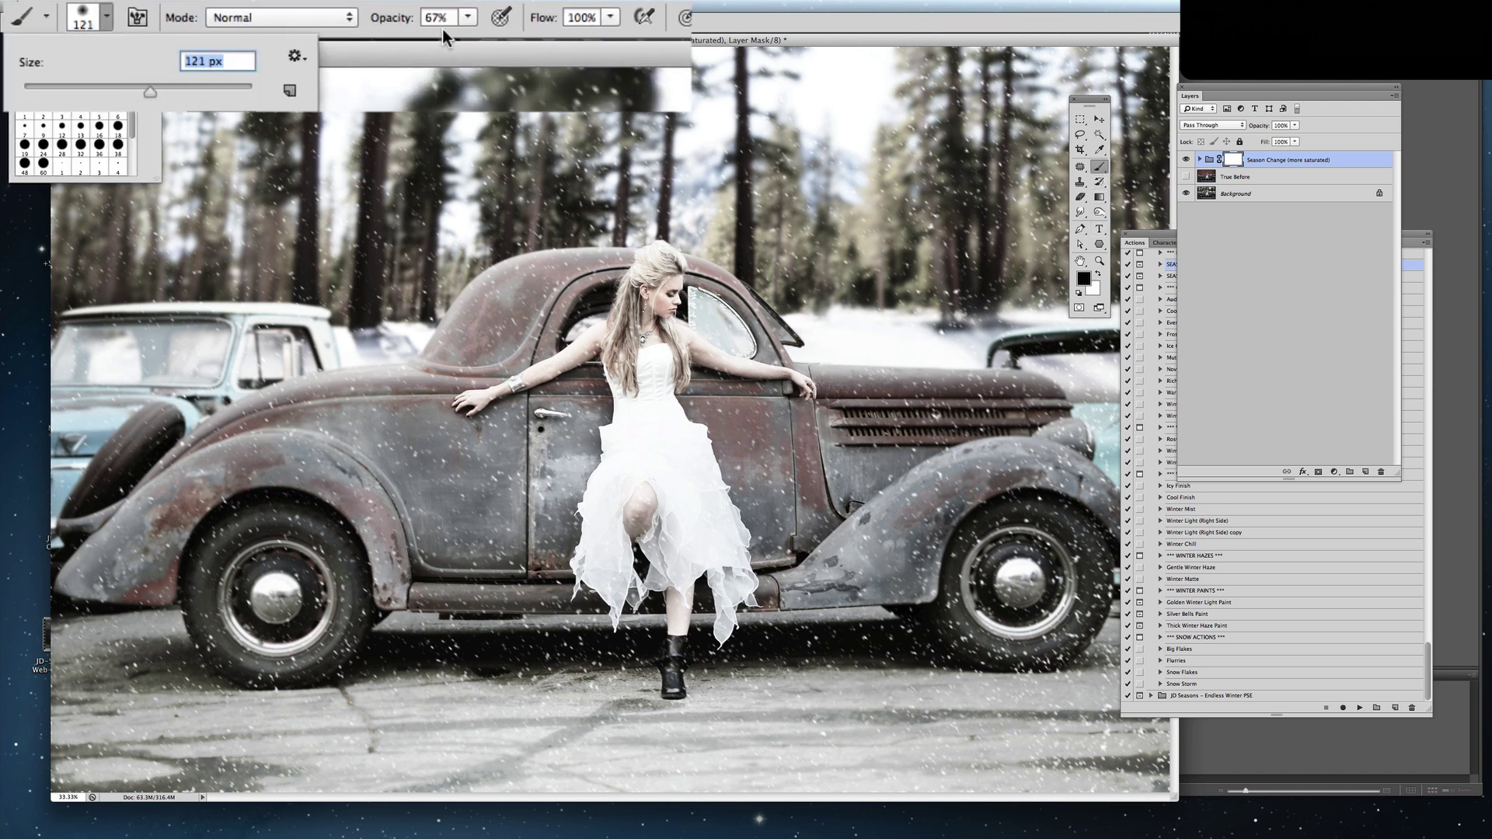
{"action": "left_click", "coordinate": [468, 17]}
{"action": "left_click_drag", "start_coordinate": [449, 41], "coordinate": [409, 46]}
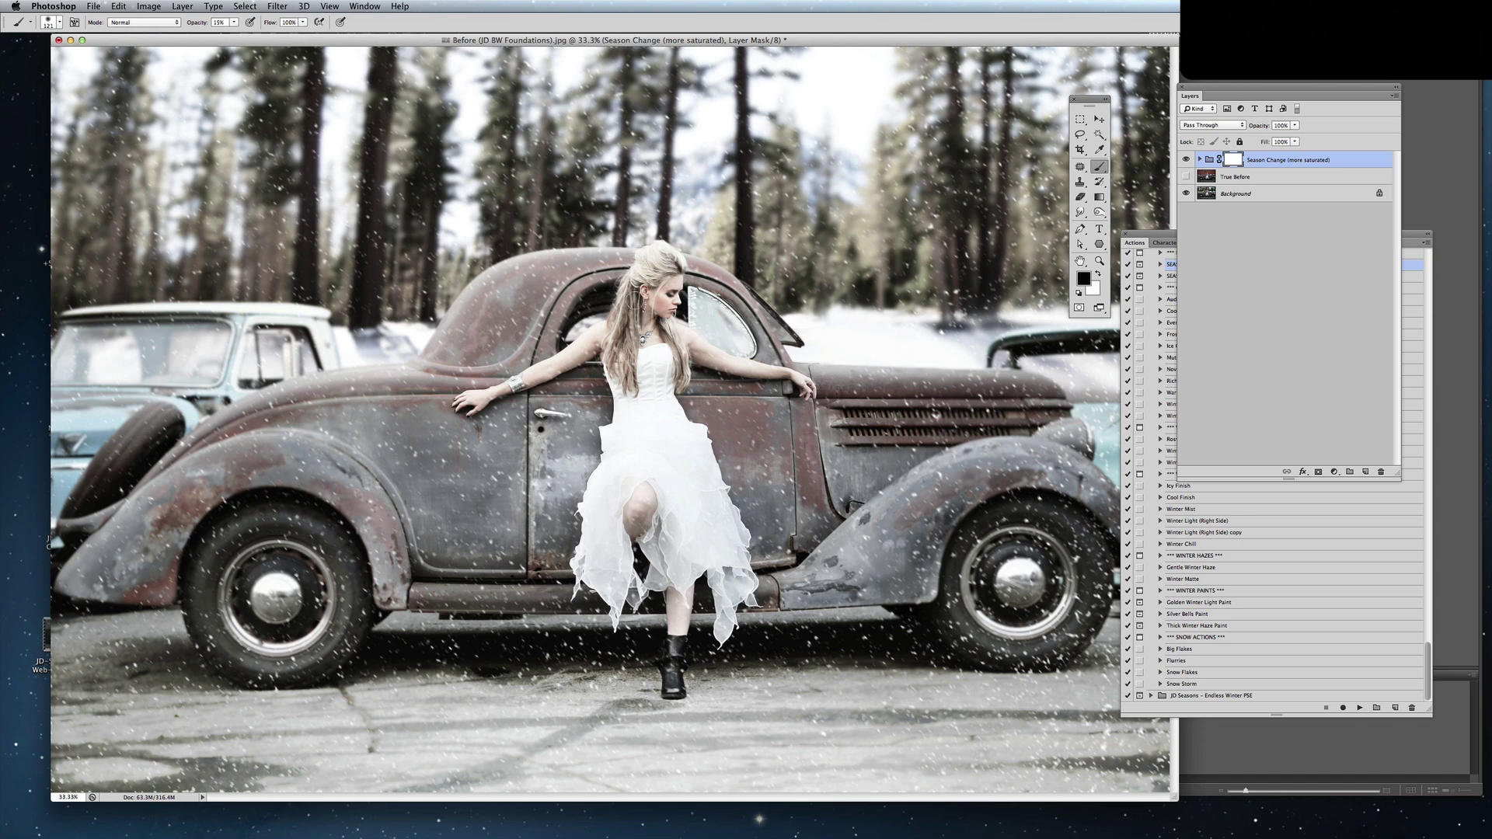
{"action": "left_click", "coordinate": [59, 21]}
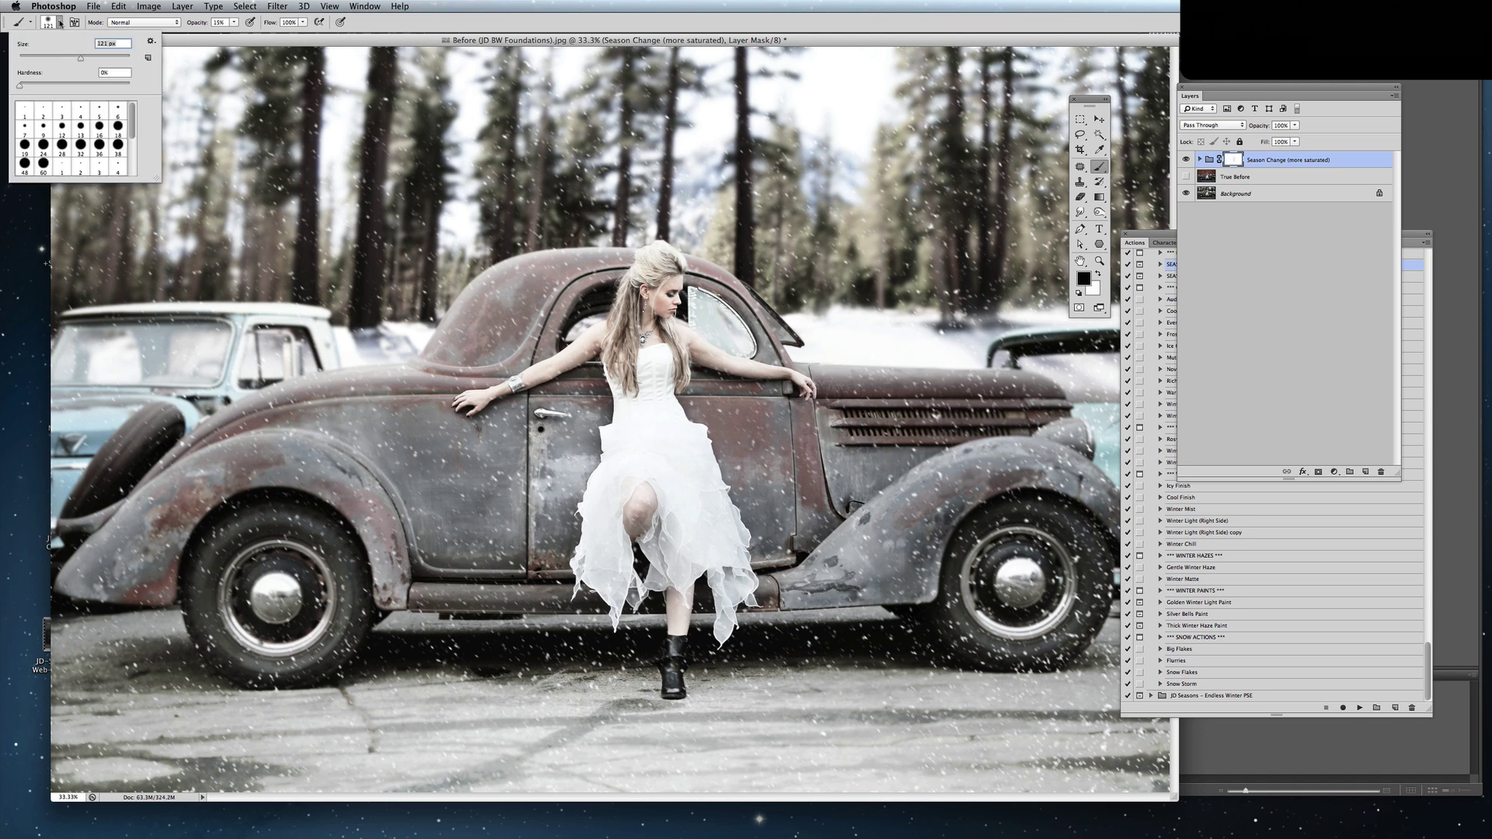
{"action": "left_click_drag", "start_coordinate": [77, 58], "coordinate": [64, 58]}
{"action": "left_click", "coordinate": [641, 368]}
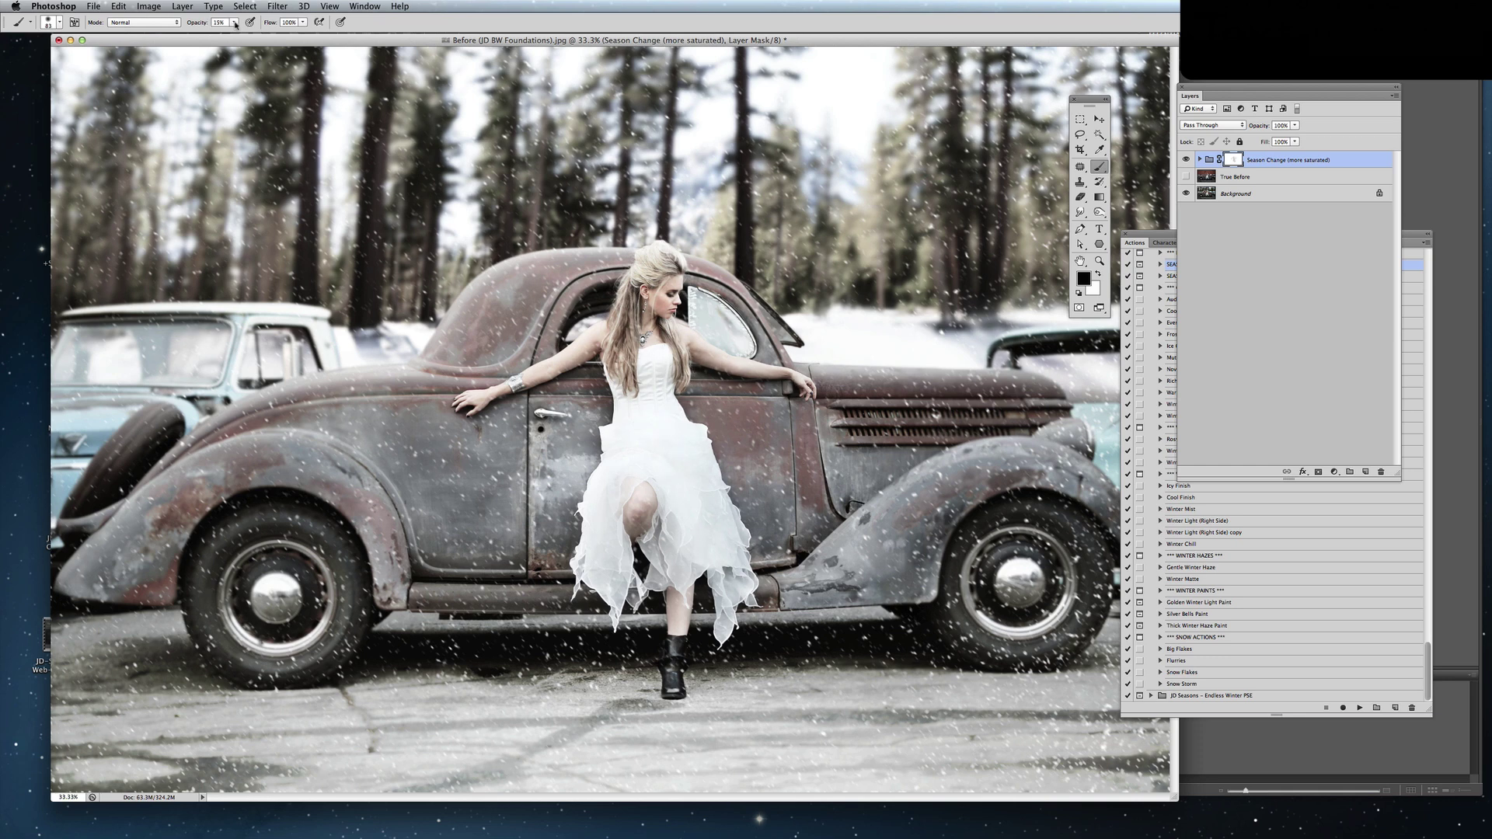
Lower the brush opacity to 9% and paint over more of the woman on the Season Change group's mask.
{"action": "left_click_drag", "start_coordinate": [233, 22], "coordinate": [231, 39]}
{"action": "left_click", "coordinate": [734, 365]}
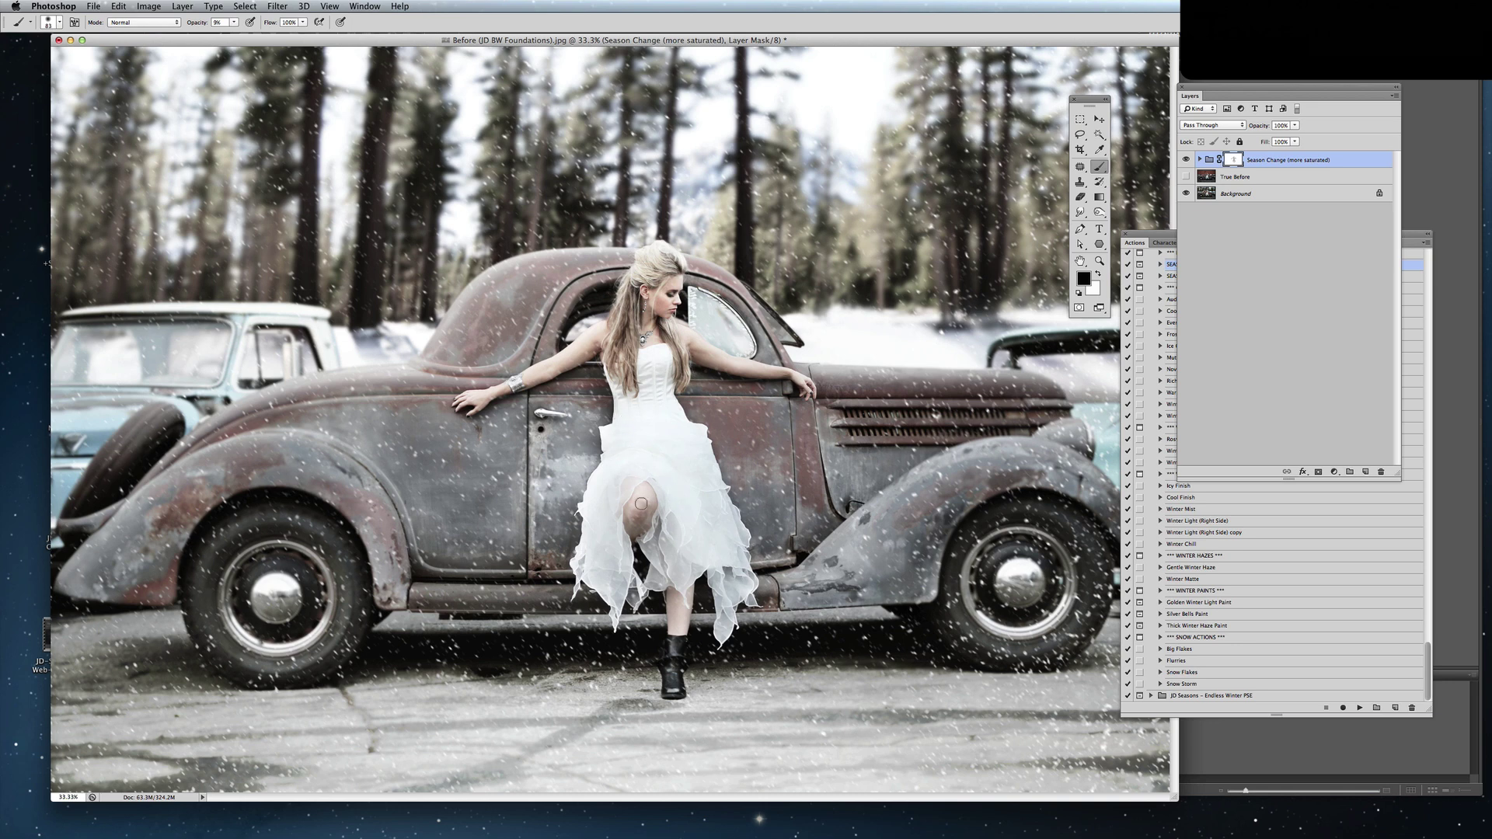
{"action": "left_click_drag", "start_coordinate": [660, 277], "coordinate": [662, 276]}
Paint snow off the woman on the Snow Storm (Saturated) mask at 21% brush opacity, and collapse the Season Change group.
{"action": "left_click", "coordinate": [1198, 160]}
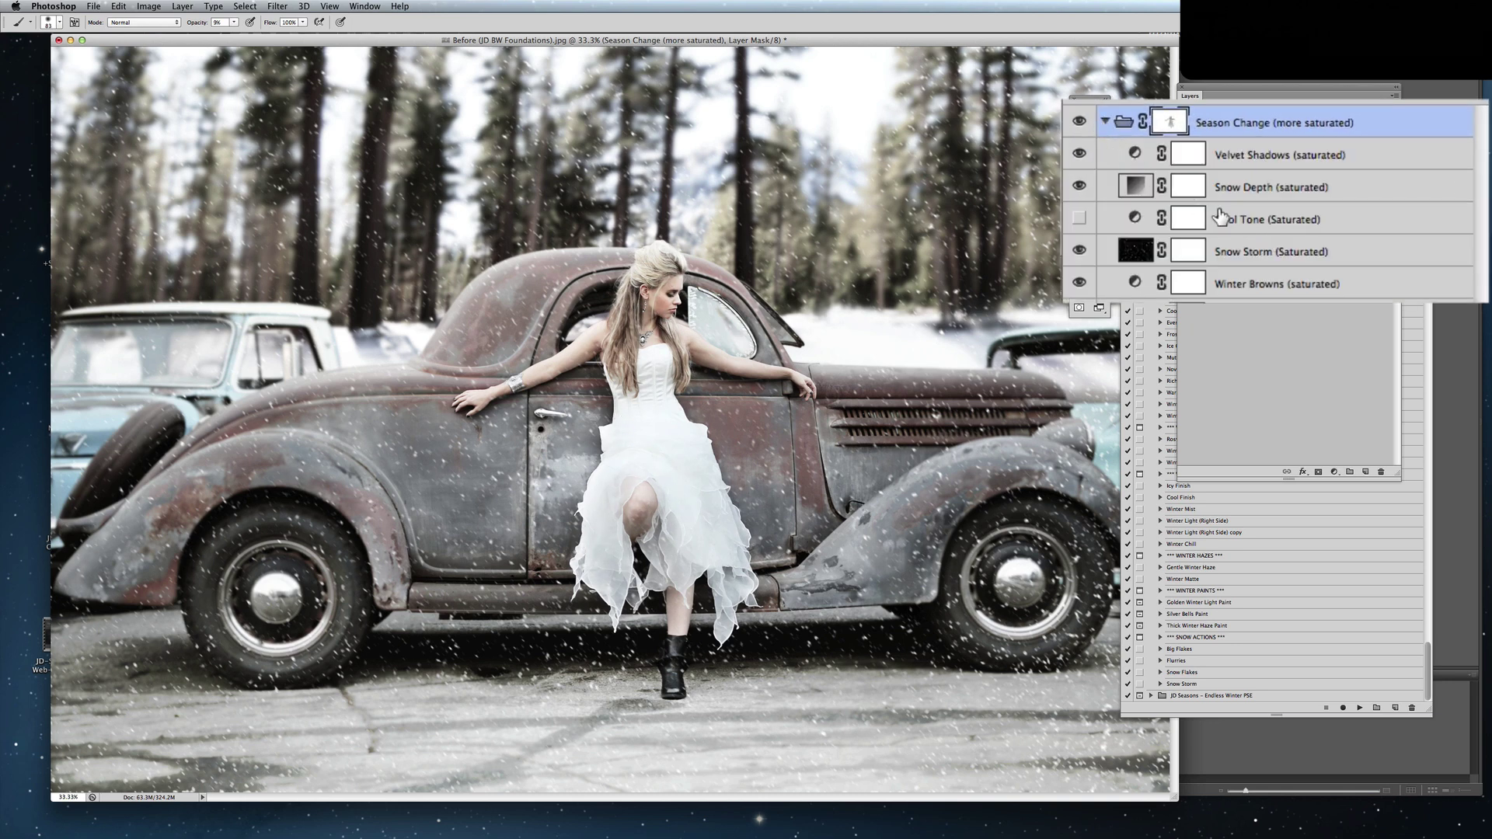
{"action": "left_click", "coordinate": [1239, 227]}
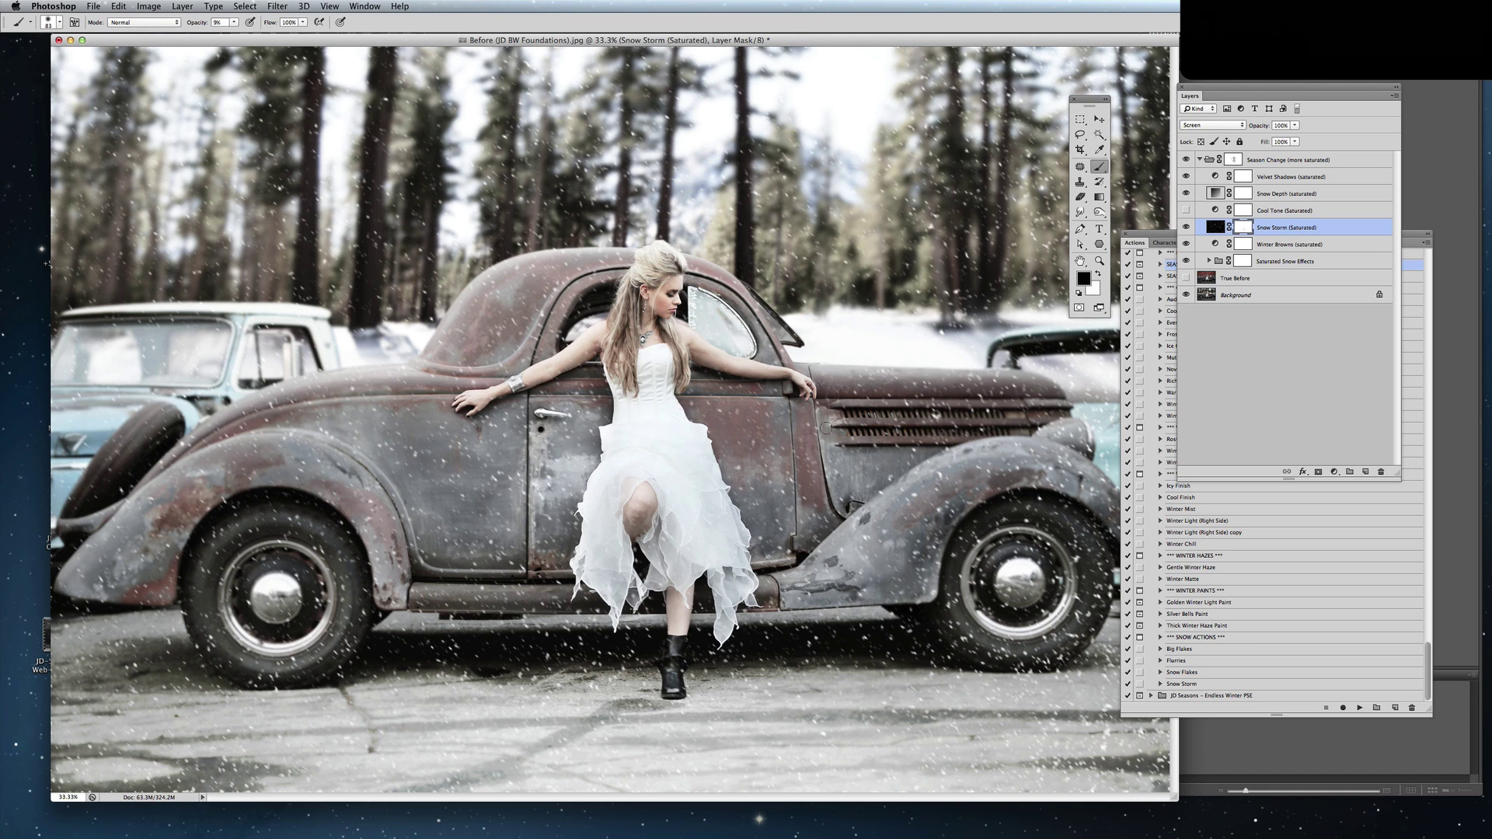
{"action": "left_click_drag", "start_coordinate": [234, 21], "coordinate": [244, 36]}
{"action": "mouse_move", "coordinate": [731, 396]}
{"action": "left_mouse_down"}
{"action": "mouse_move", "coordinate": [631, 275]}
{"action": "mouse_move", "coordinate": [680, 319]}
{"action": "mouse_move", "coordinate": [676, 342]}
{"action": "left_mouse_up"}
{"action": "left_click", "coordinate": [1199, 159]}
{"action": "key", "text": "x"}
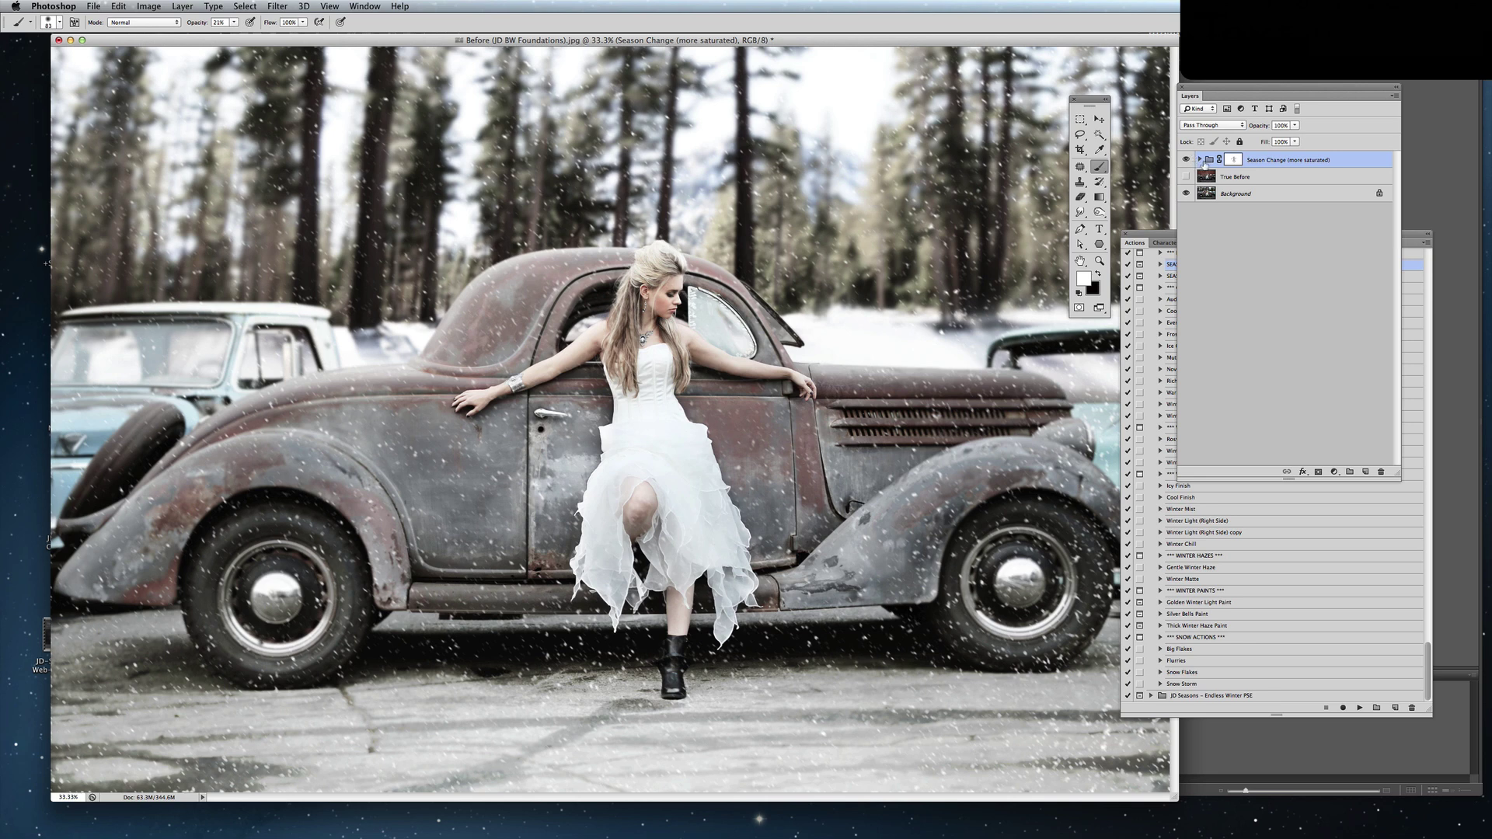
Hide the Season Change (more saturated) group and run the Cool Breeze color tone action.
{"action": "left_click", "coordinate": [1161, 234]}
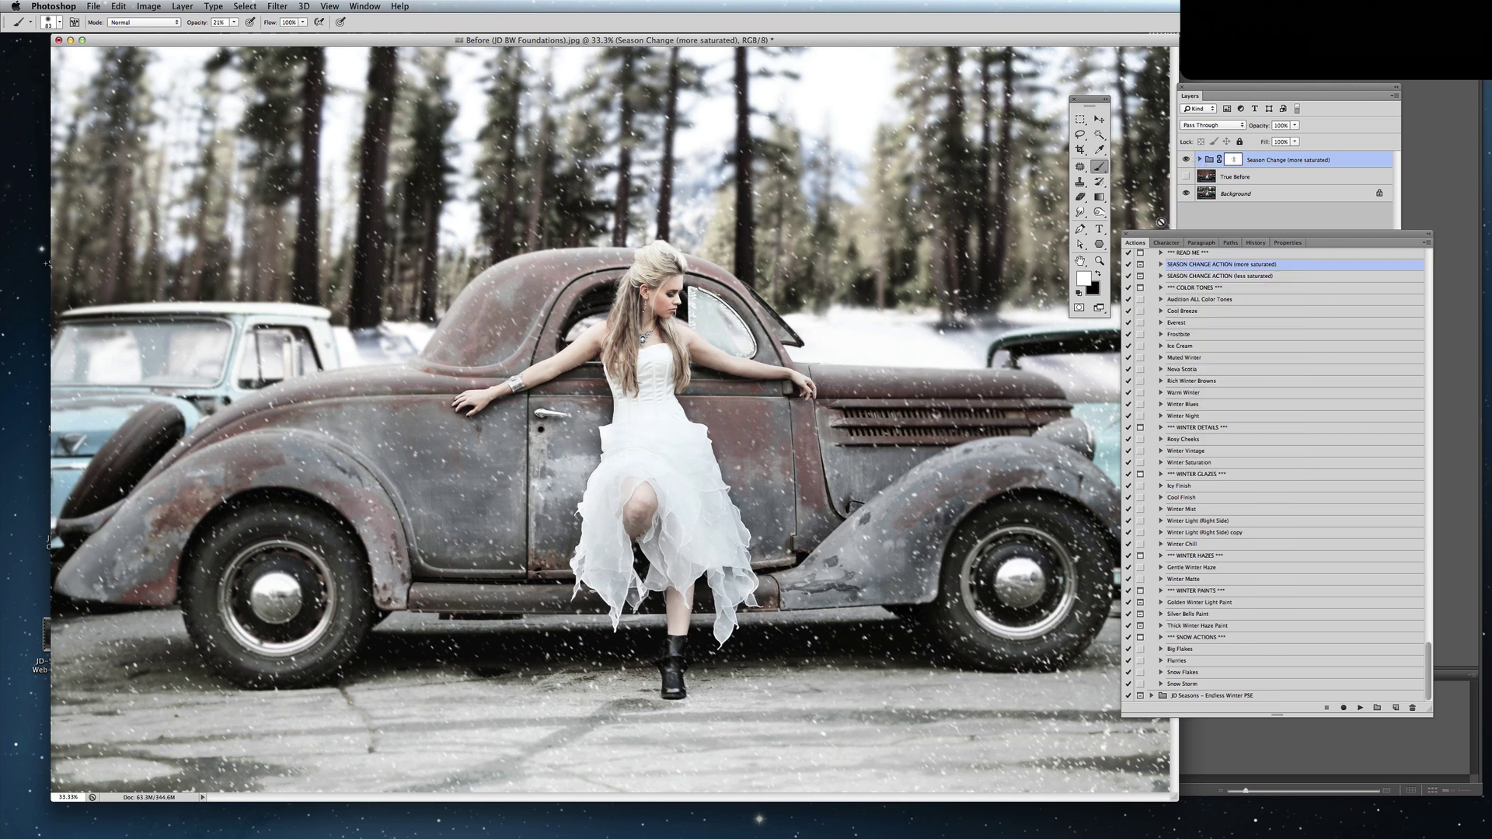
{"action": "left_click", "coordinate": [1238, 312]}
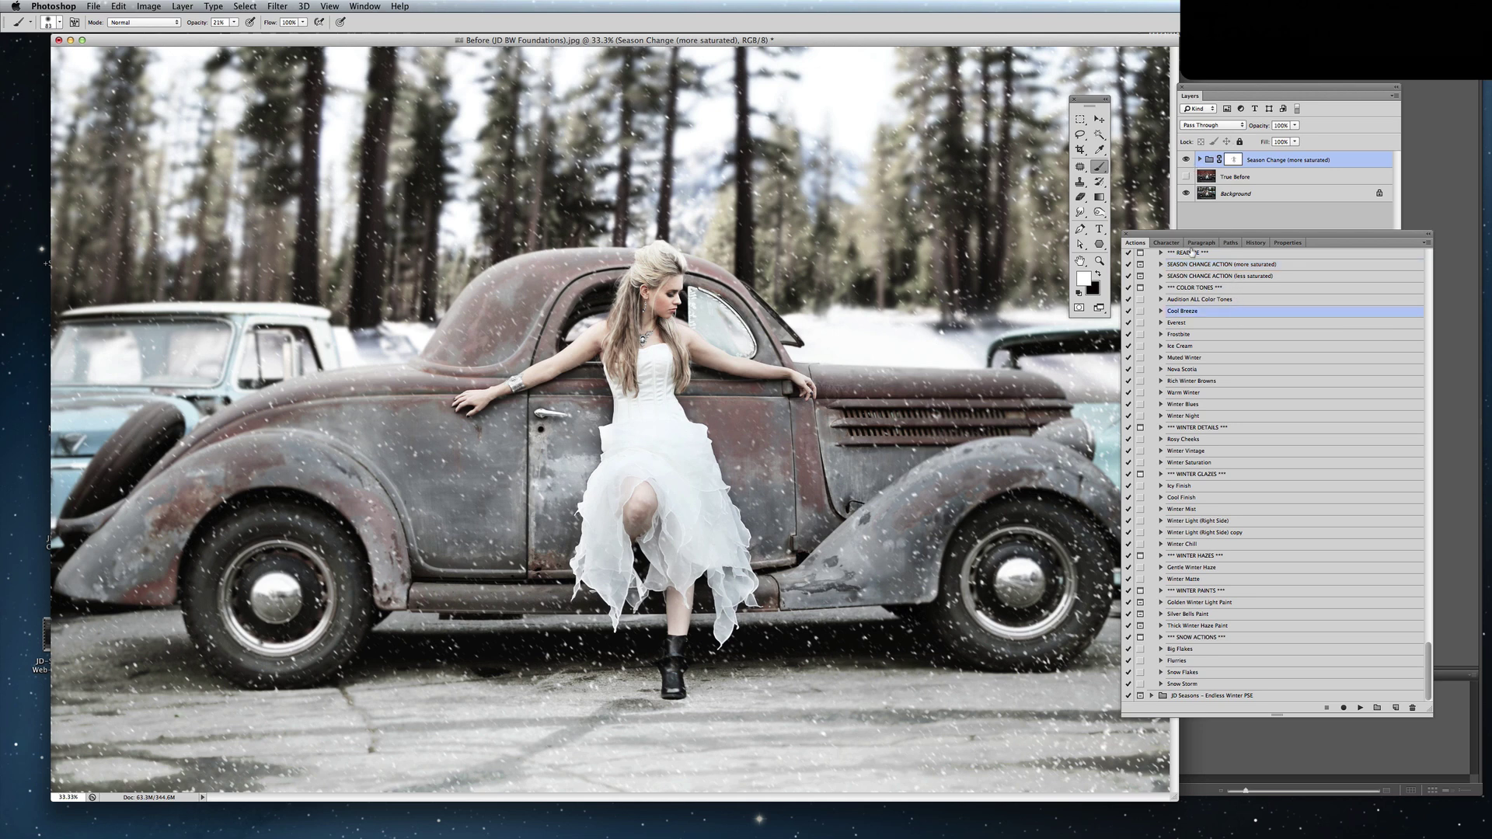
{"action": "left_click", "coordinate": [1186, 163]}
{"action": "left_click", "coordinate": [1186, 160]}
{"action": "left_click", "coordinate": [1203, 313]}
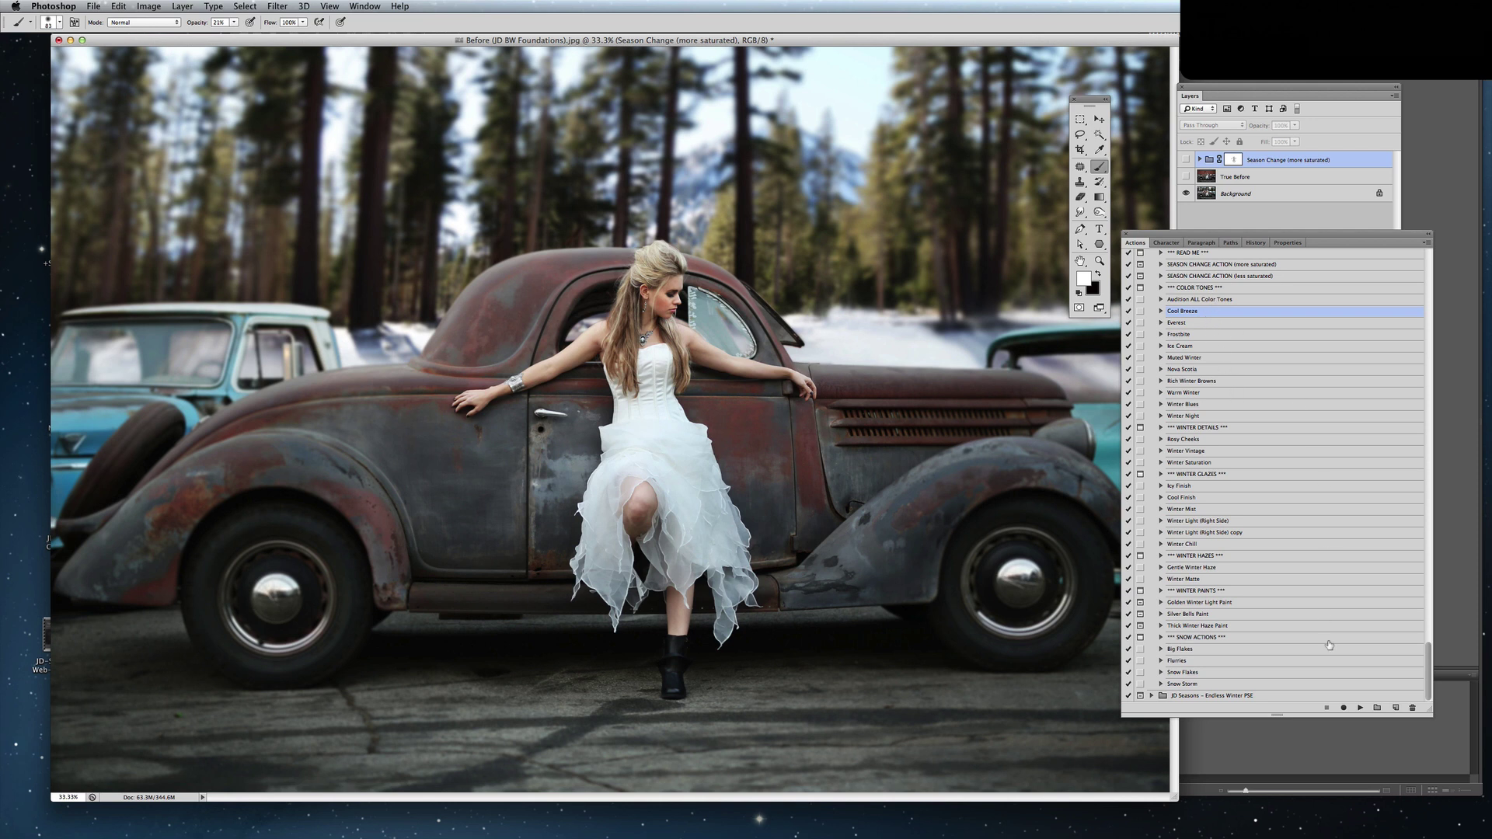
{"action": "left_click", "coordinate": [1359, 708]}
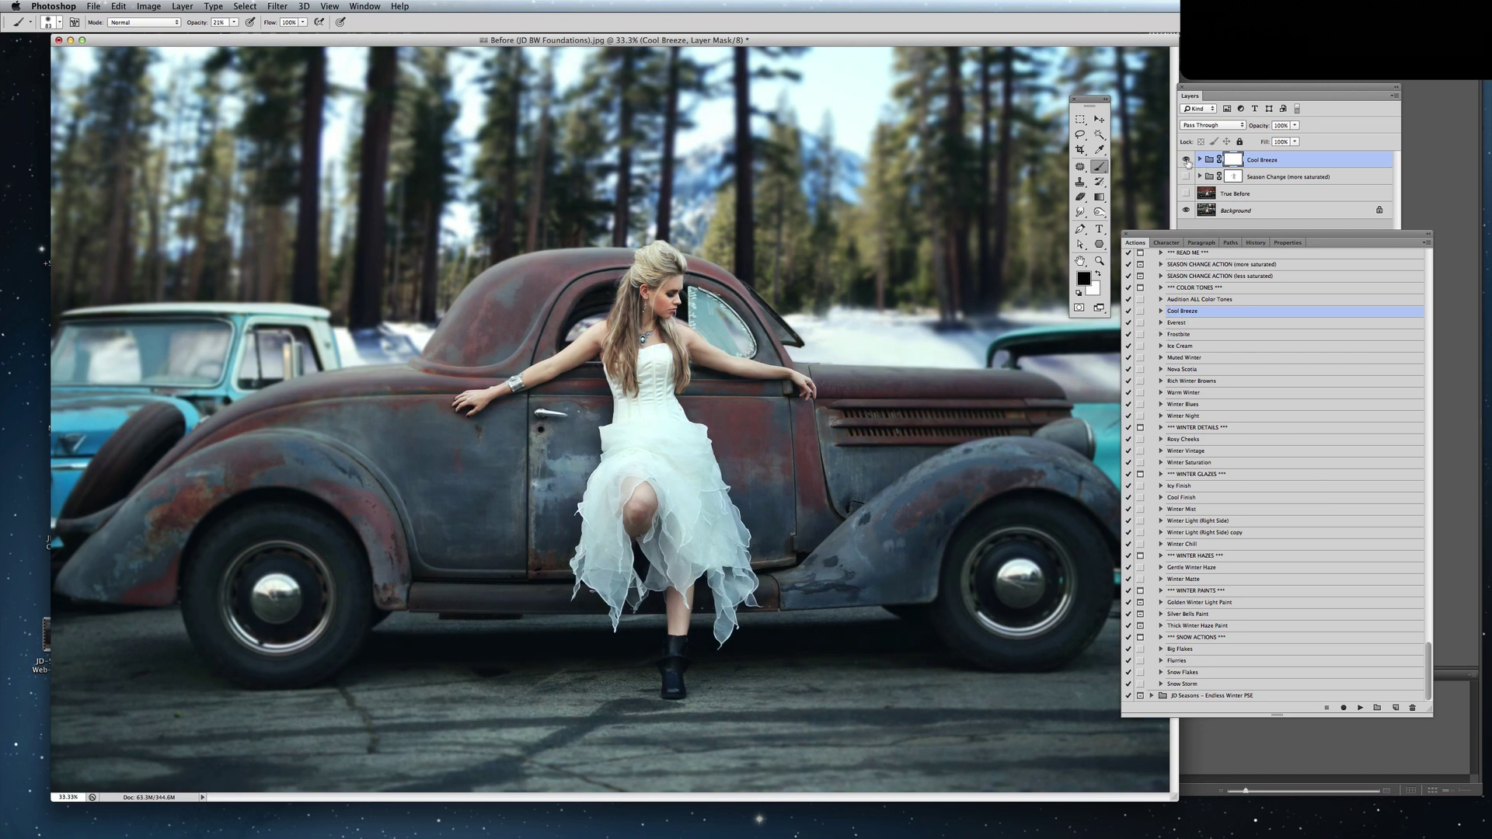
Hide the Cool Breeze group and run the Everest color tone action.
{"action": "left_click", "coordinate": [1186, 160]}
{"action": "left_click", "coordinate": [1170, 323]}
{"action": "left_click", "coordinate": [1170, 323]}
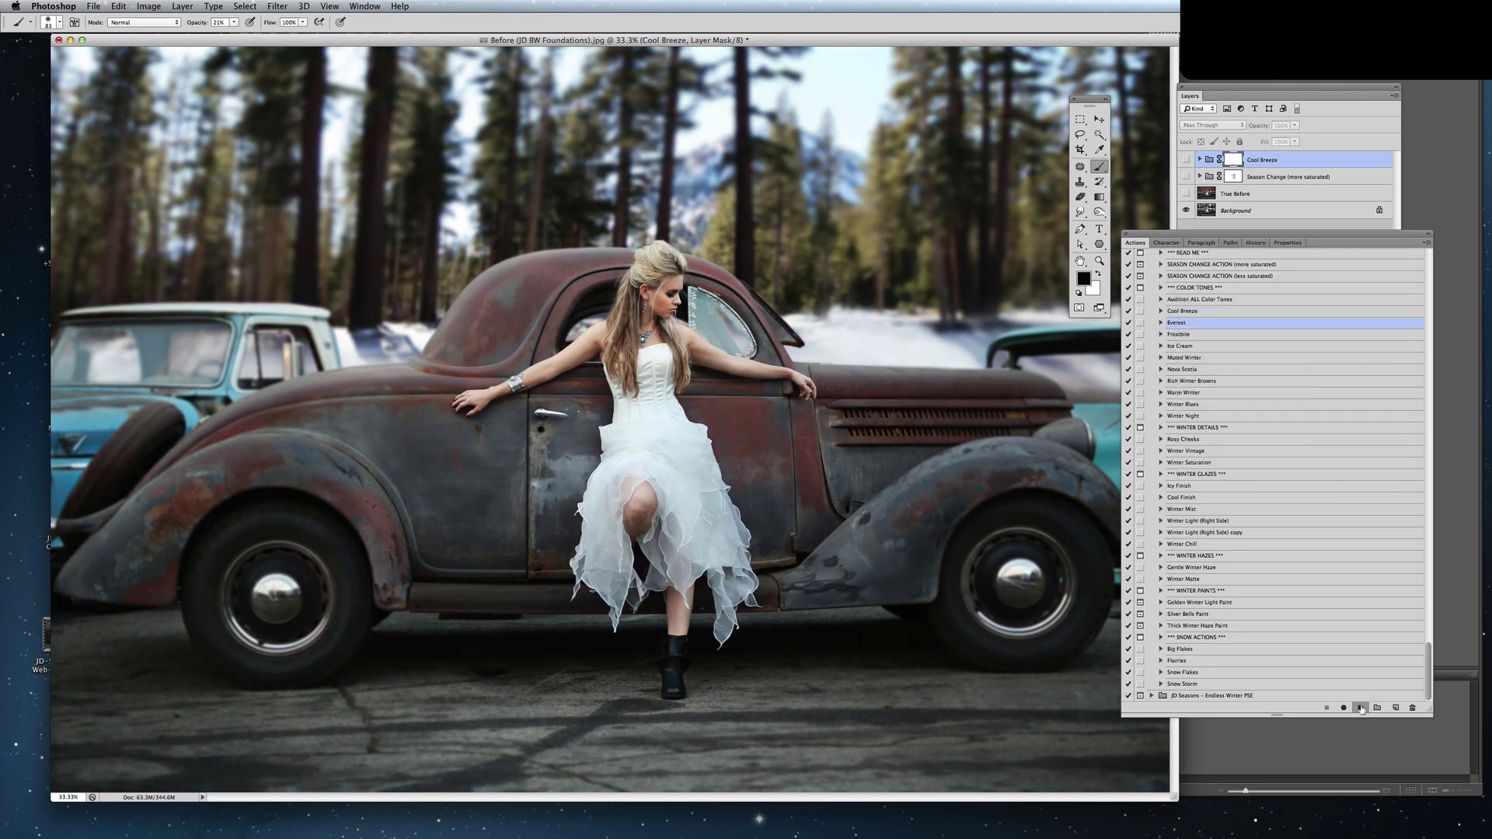
{"action": "left_click", "coordinate": [1358, 708]}
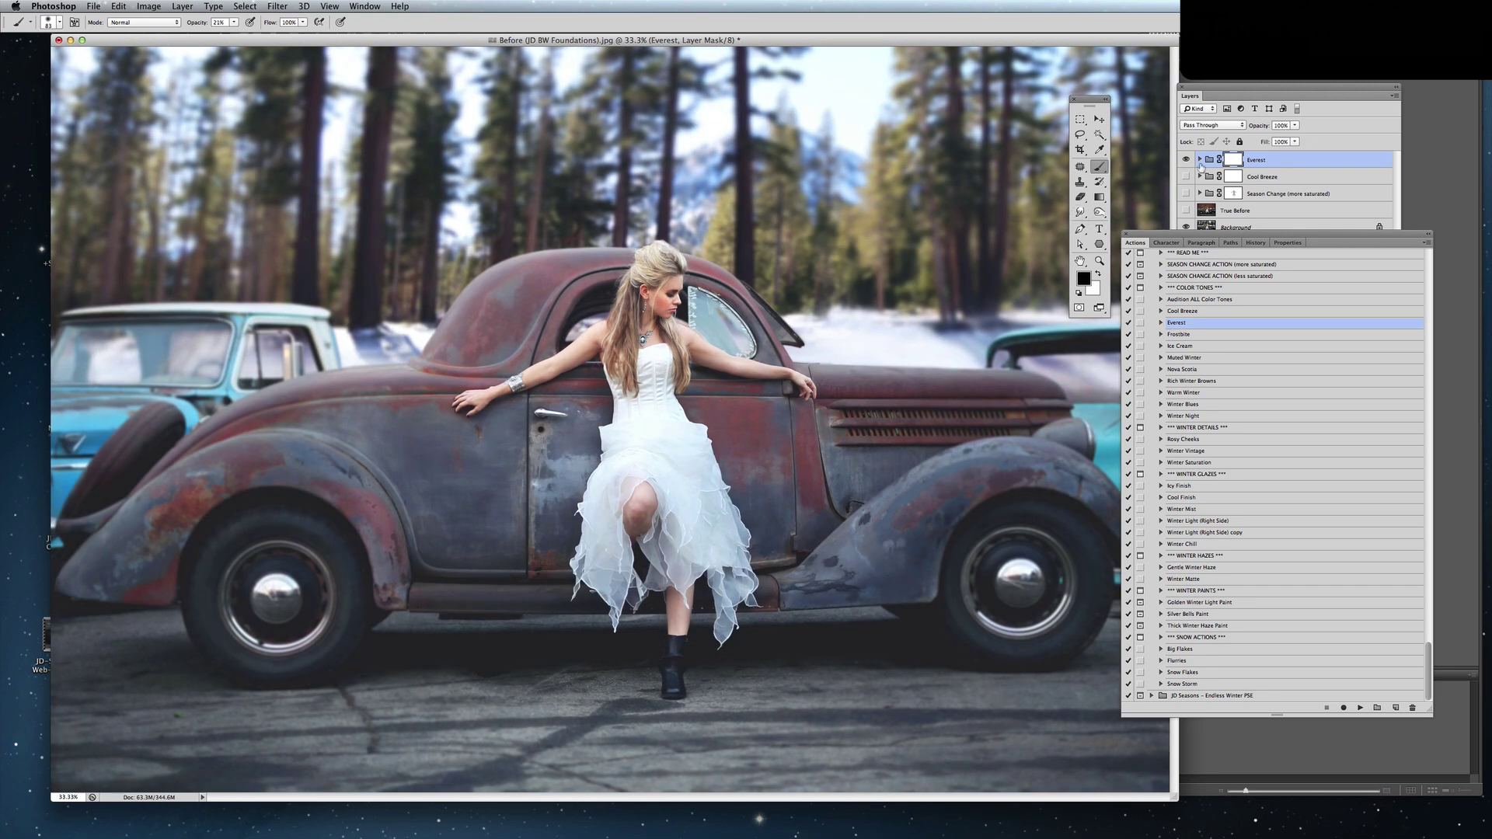
Hide the Everest group and run the Frostbite color tone action.
{"action": "left_click", "coordinate": [1185, 159]}
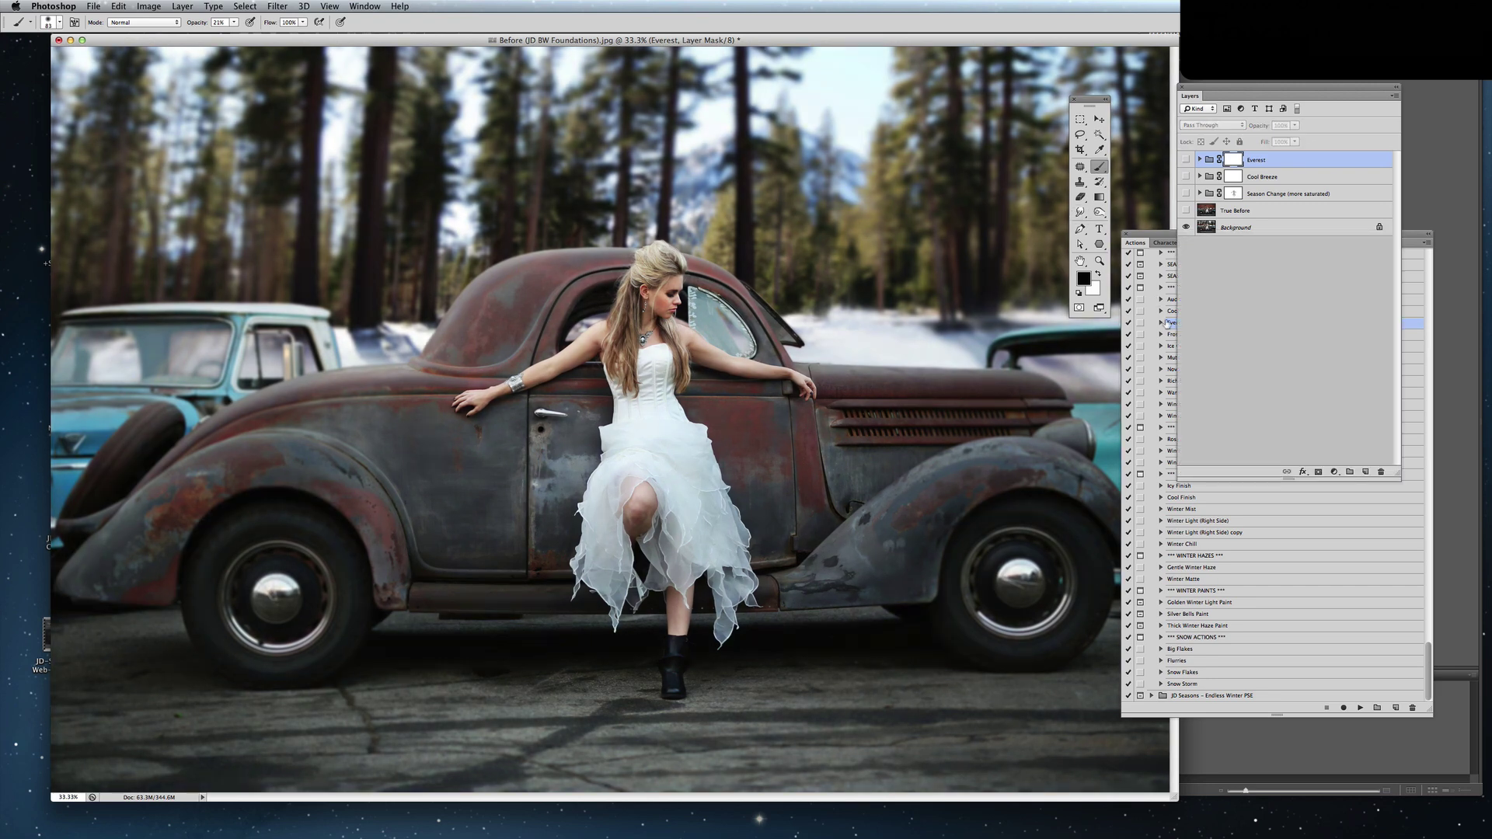
{"action": "left_click", "coordinate": [1170, 335]}
{"action": "left_click", "coordinate": [1169, 334]}
{"action": "left_click", "coordinate": [1360, 708]}
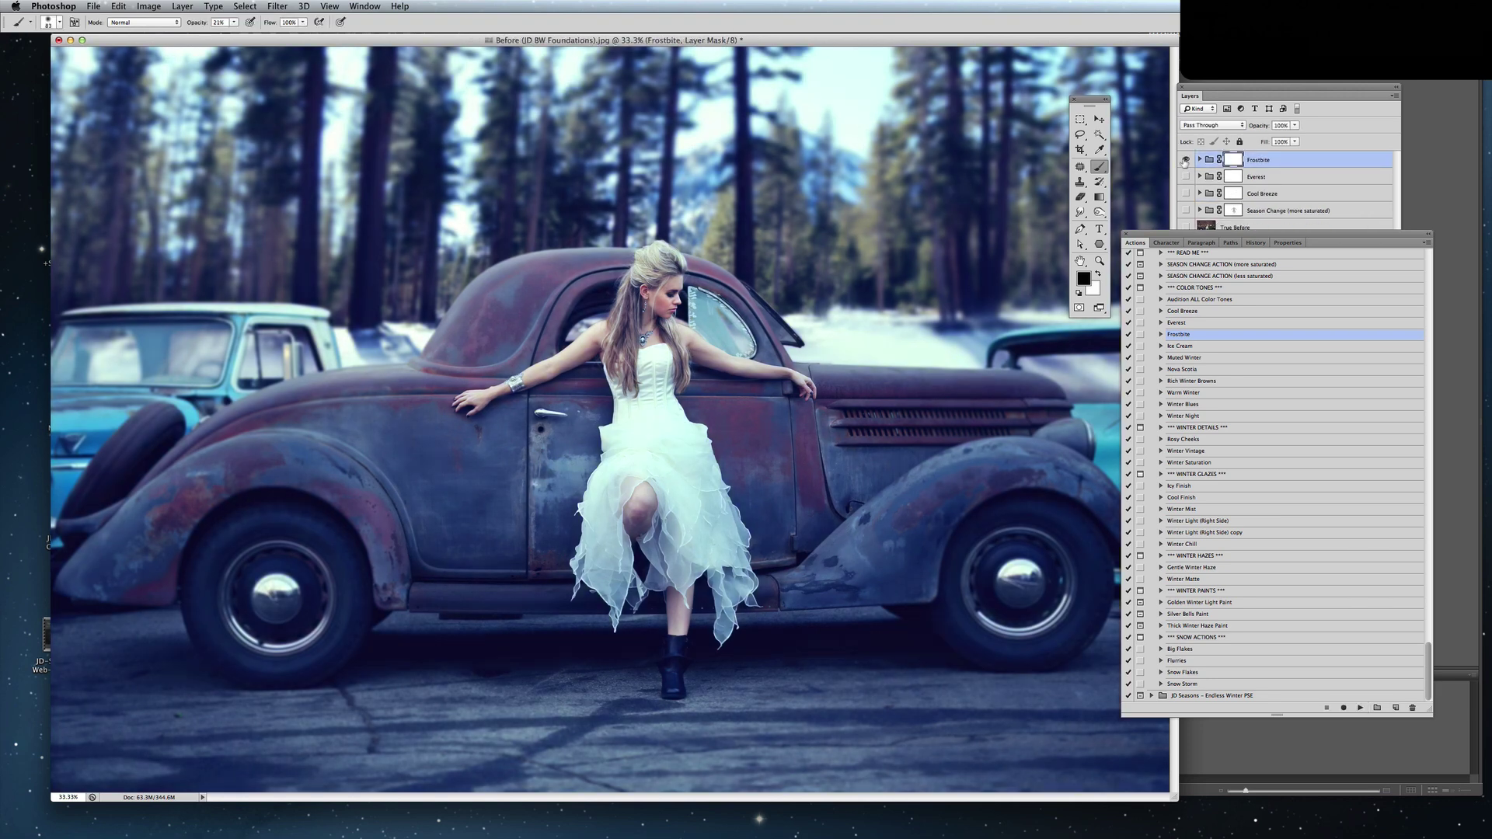
Show the Season Change group and preview Frostbite, Everest and Cool Breeze over it one at a time, leaving all three hidden.
{"action": "left_click", "coordinate": [1186, 159]}
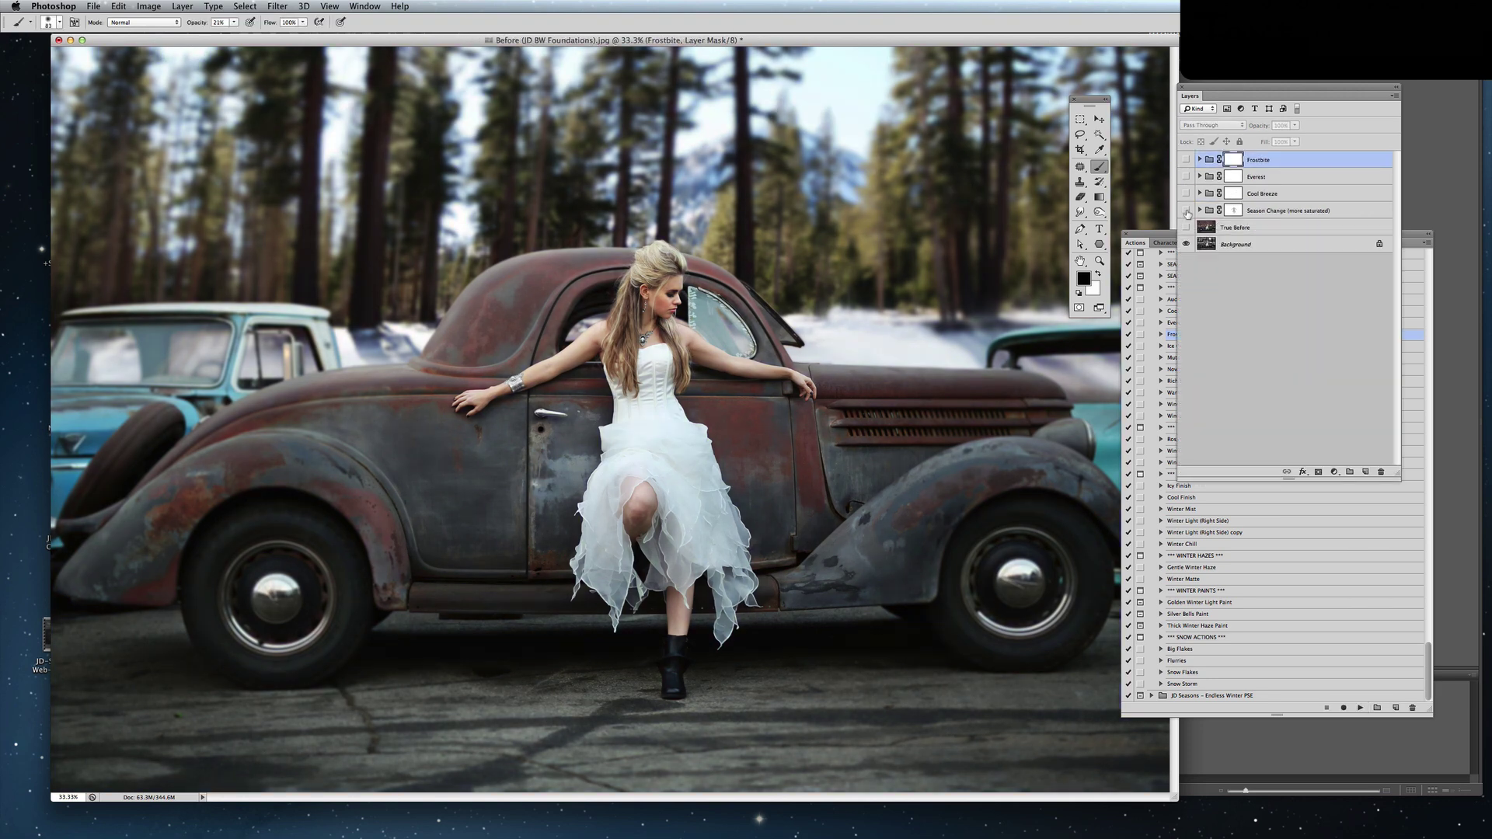
{"action": "left_click", "coordinate": [1185, 211]}
{"action": "left_click", "coordinate": [1185, 159]}
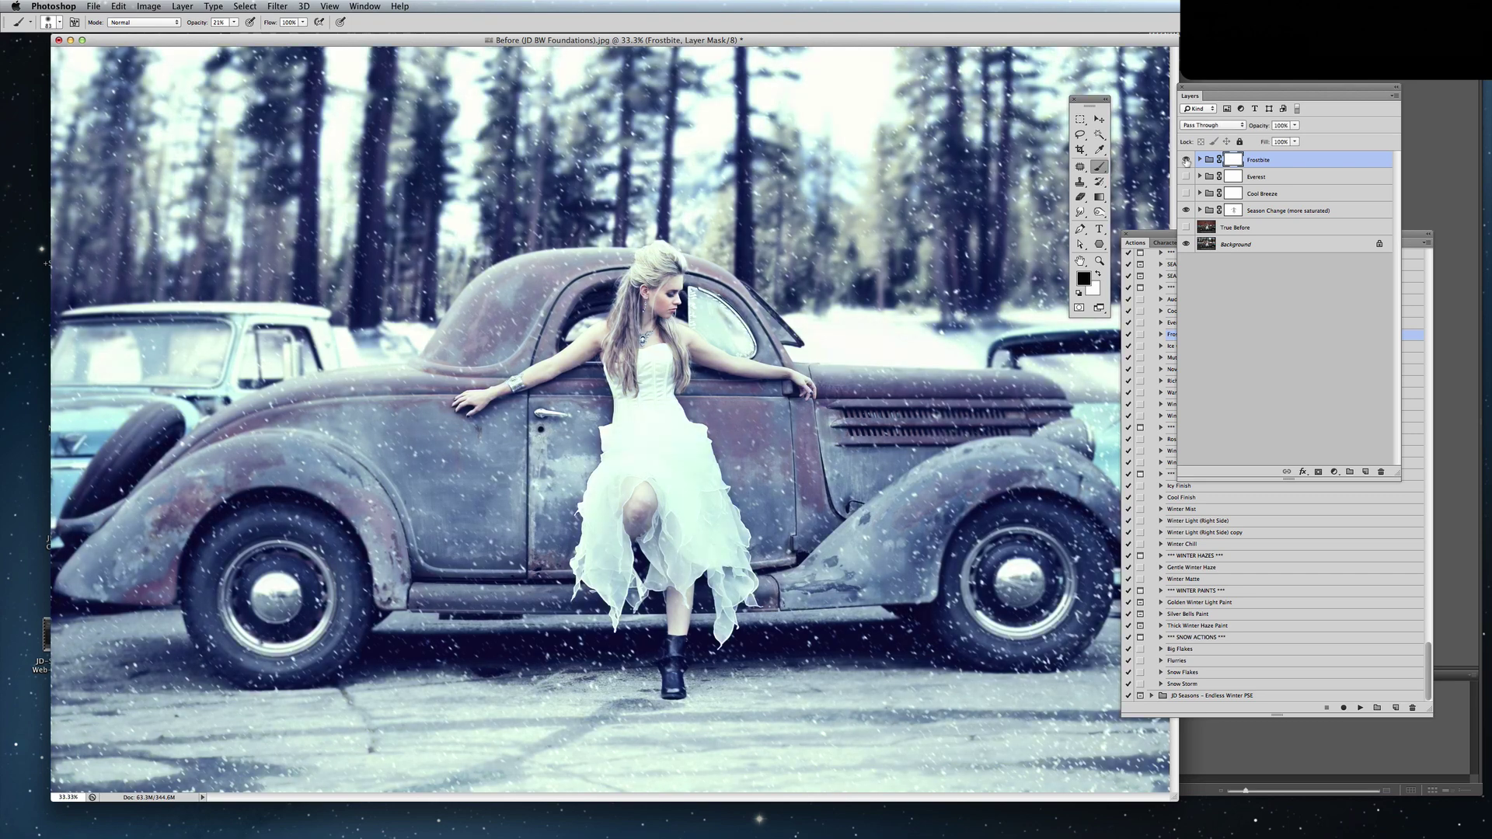
{"action": "left_click", "coordinate": [1186, 159]}
{"action": "left_click", "coordinate": [1186, 176]}
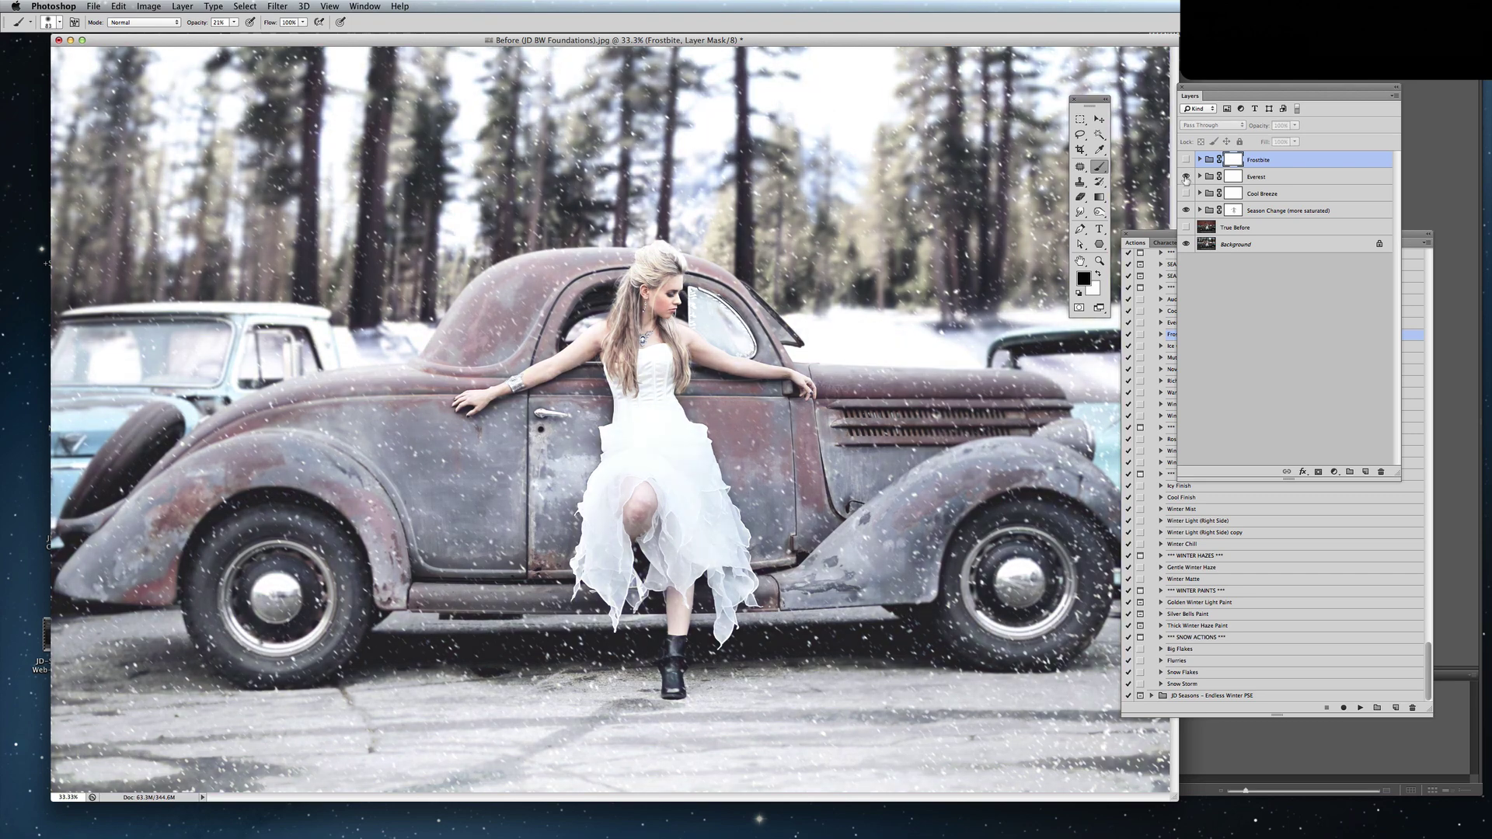
{"action": "left_click", "coordinate": [1185, 177]}
{"action": "left_click", "coordinate": [1186, 193]}
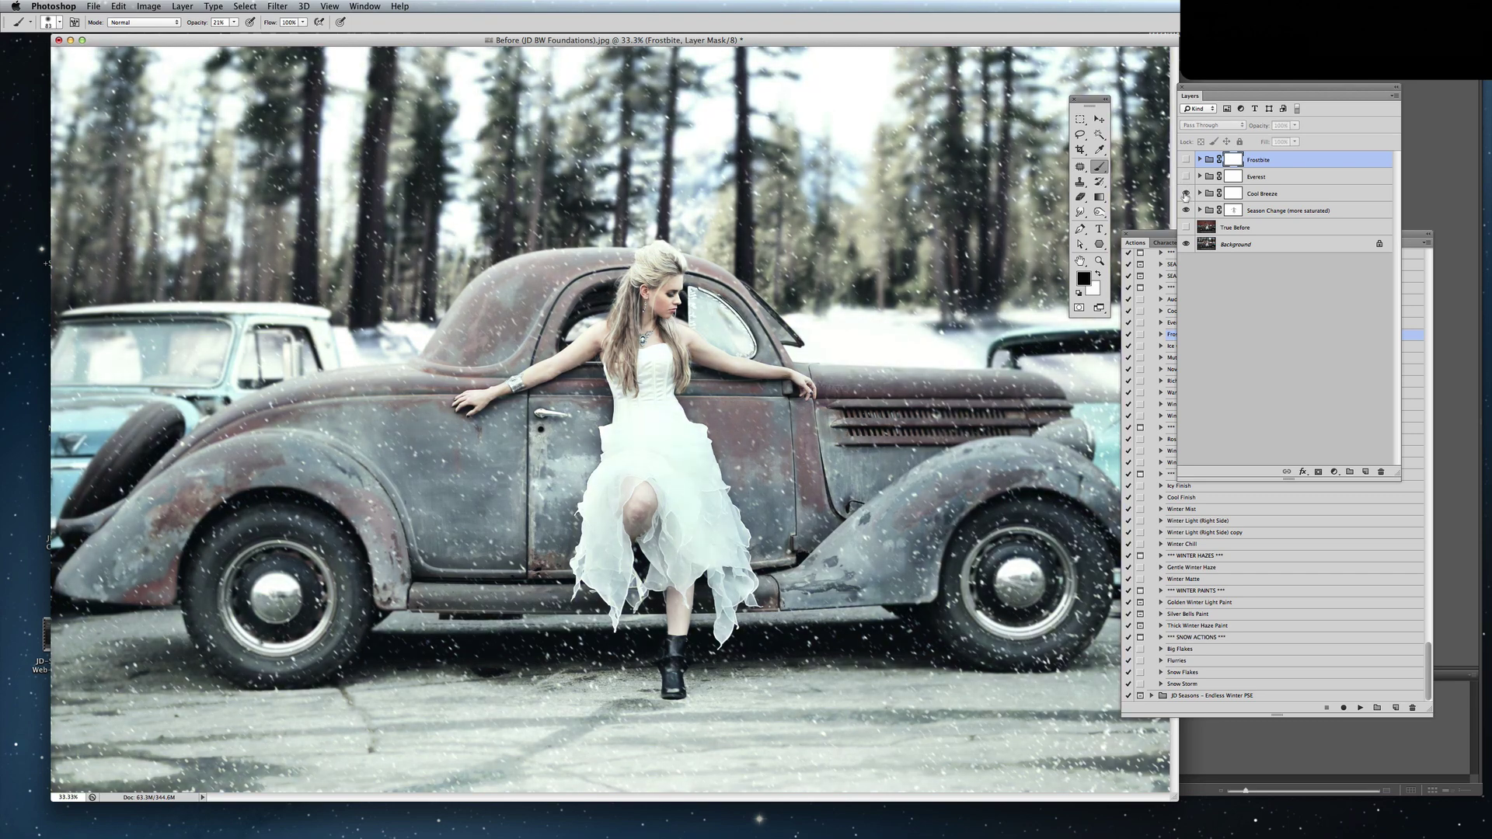
{"action": "left_click", "coordinate": [1186, 193]}
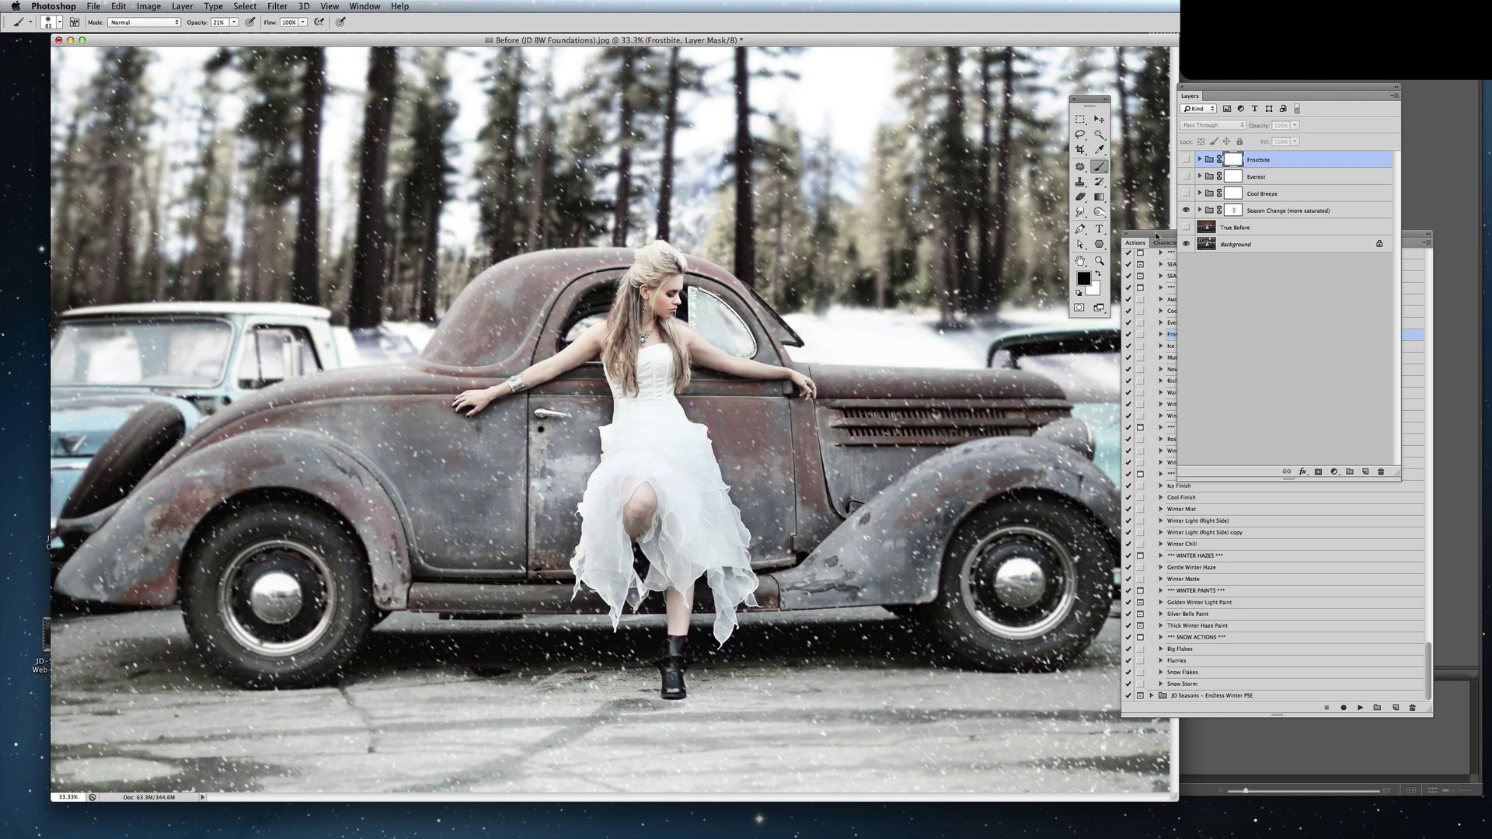
Run the Ice Cream color tone action over the Season Change group and hide the Ice Cream group.
{"action": "left_click", "coordinate": [1162, 236]}
{"action": "left_click", "coordinate": [1206, 347]}
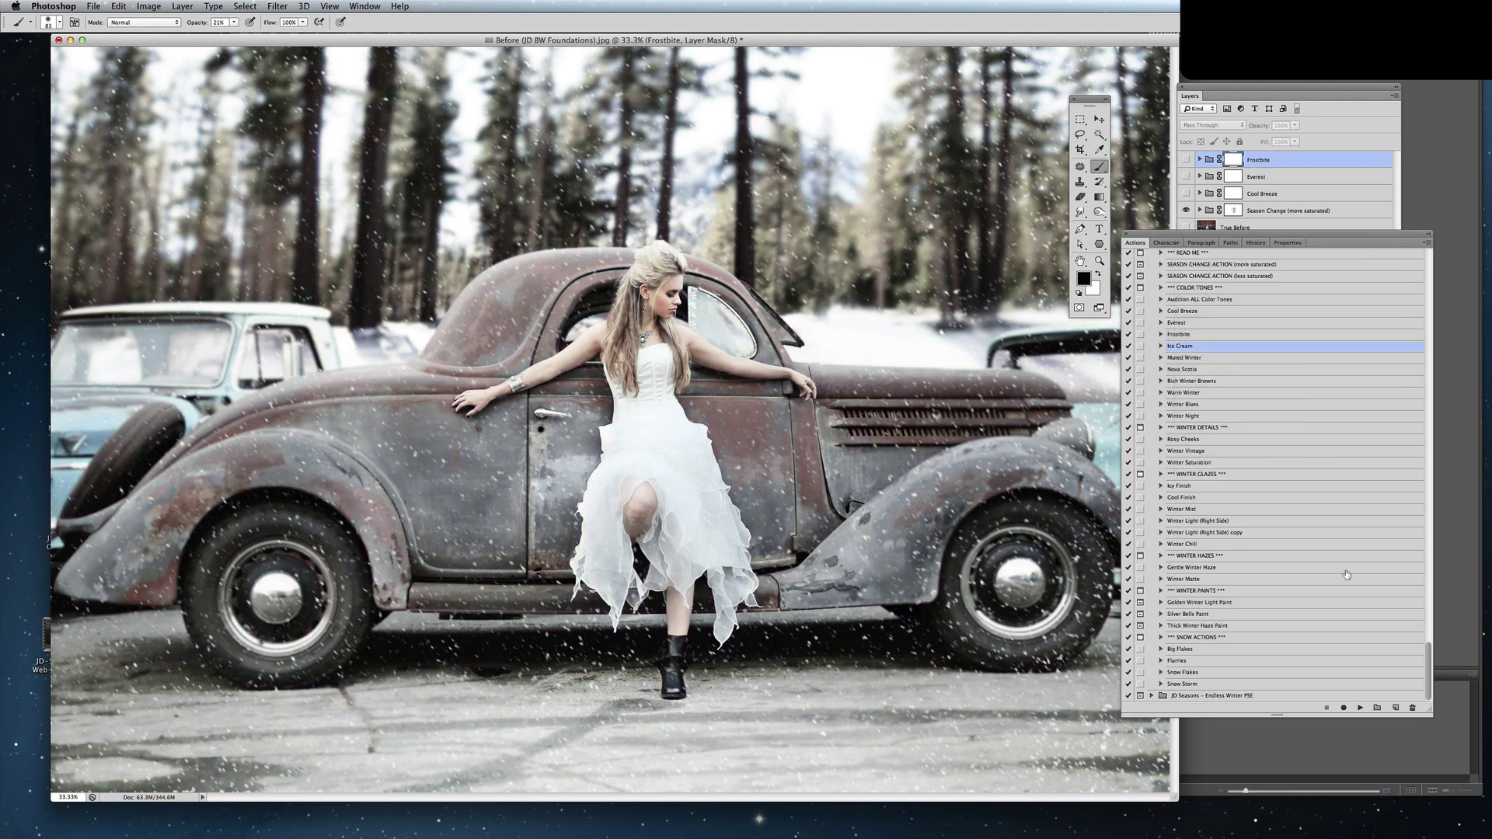
{"action": "left_click", "coordinate": [1359, 707]}
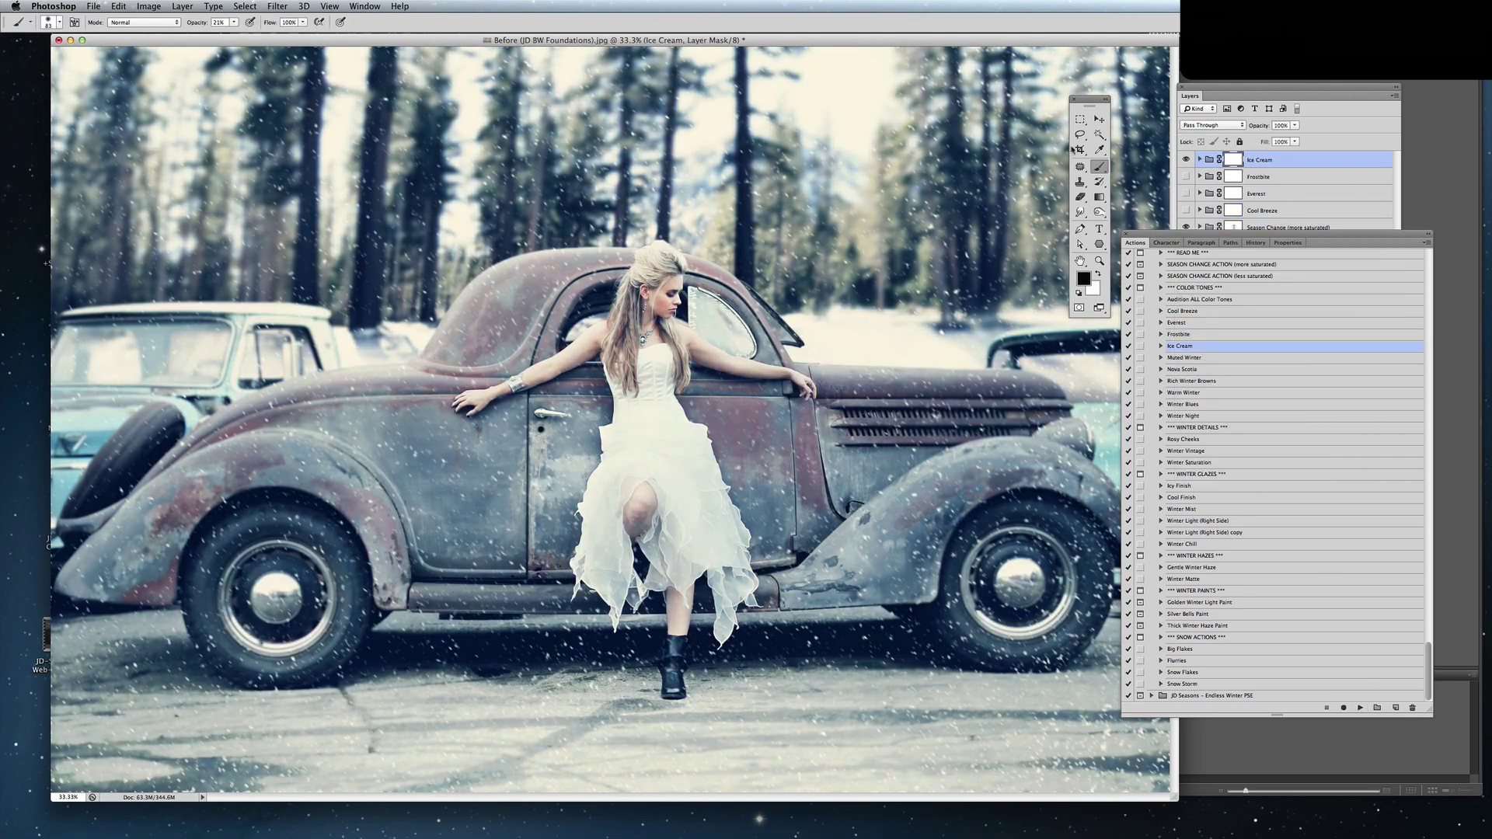
{"action": "left_click", "coordinate": [1186, 159]}
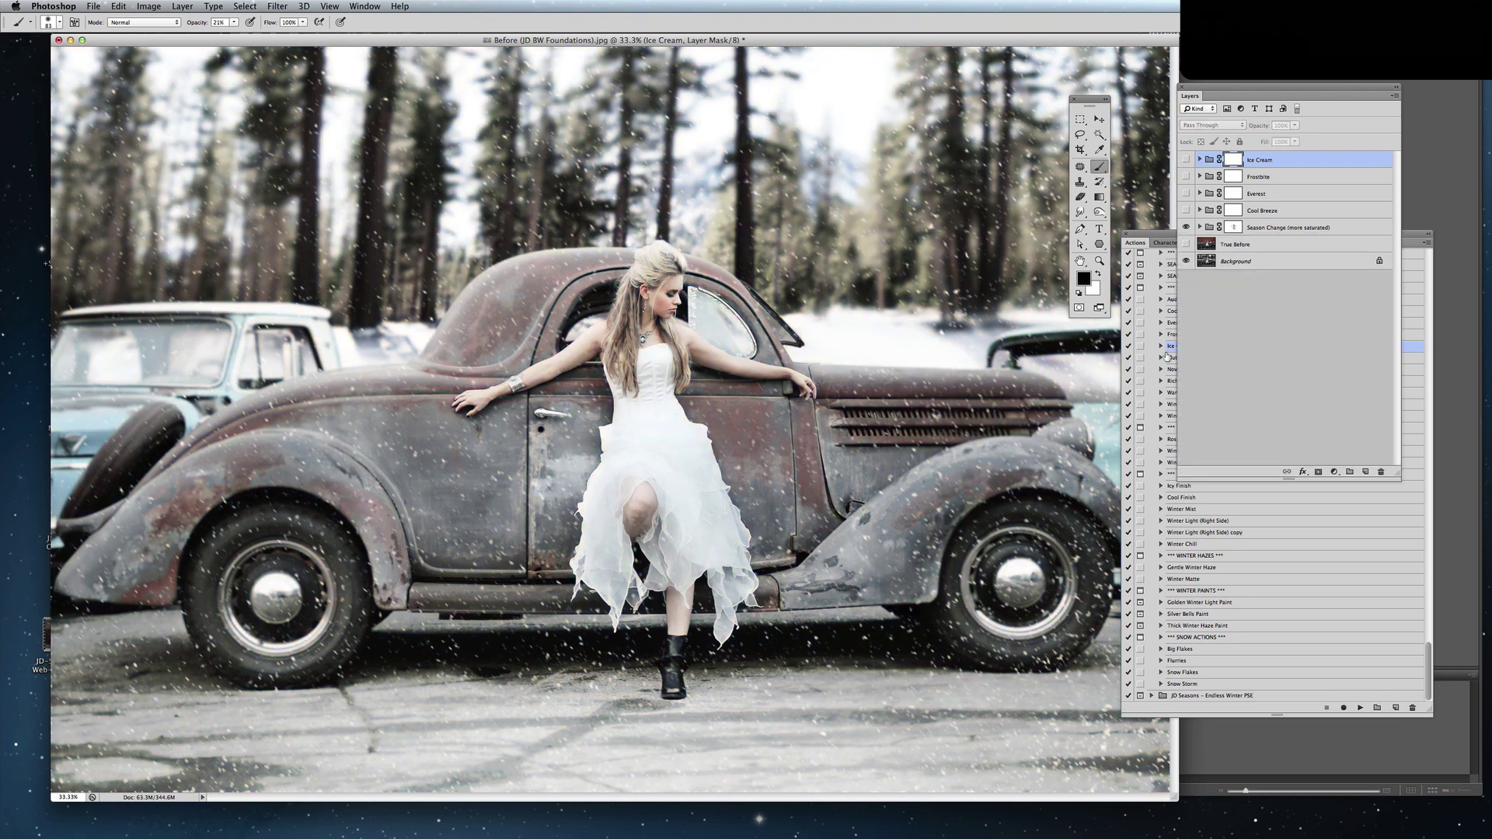
Run the Muted Winter color tone action and hide the Muted Winter group.
{"action": "left_click", "coordinate": [1167, 253]}
{"action": "left_click", "coordinate": [1196, 359]}
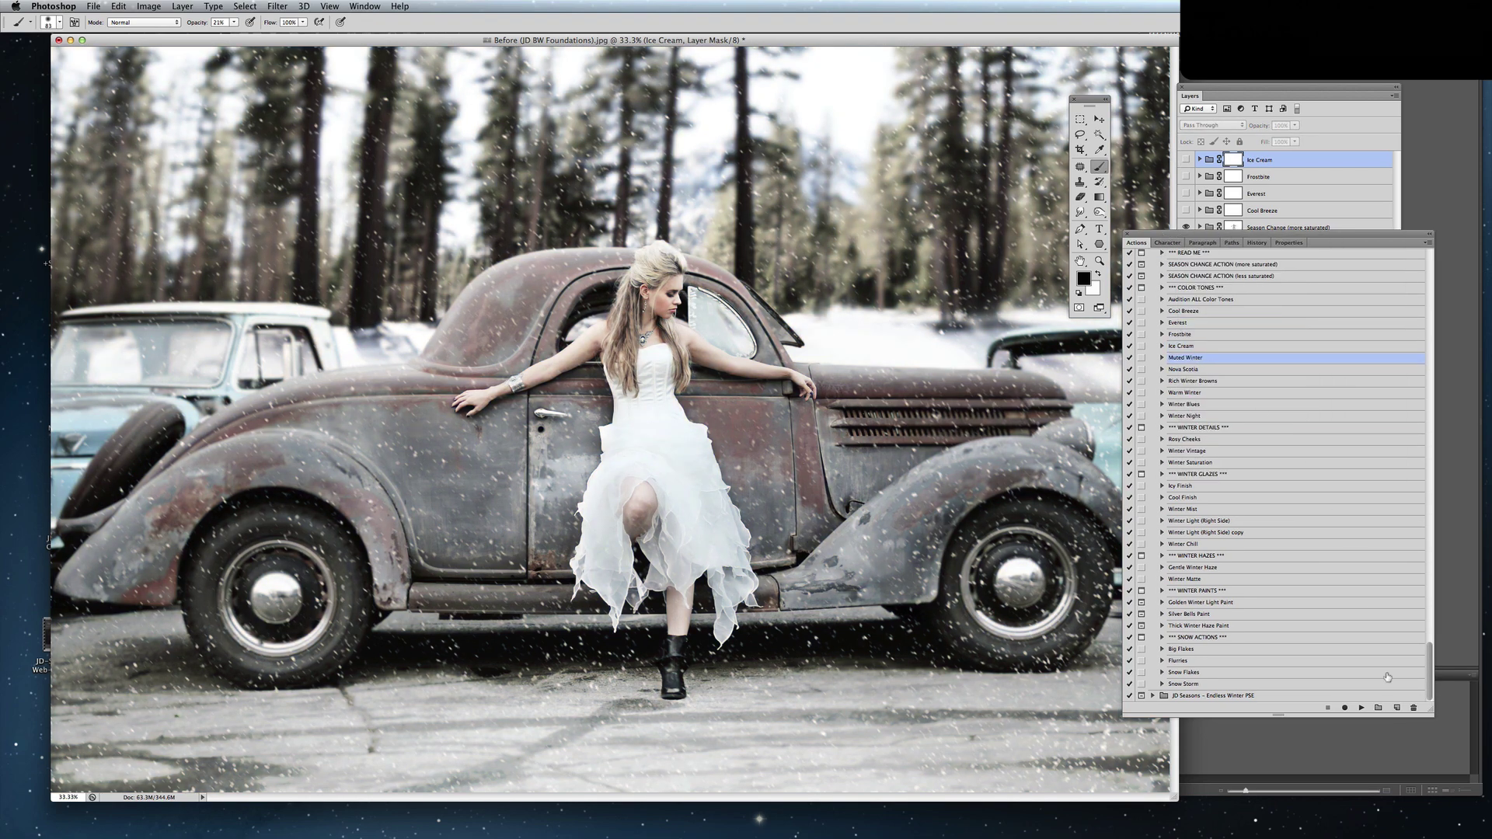
{"action": "left_click", "coordinate": [1360, 707]}
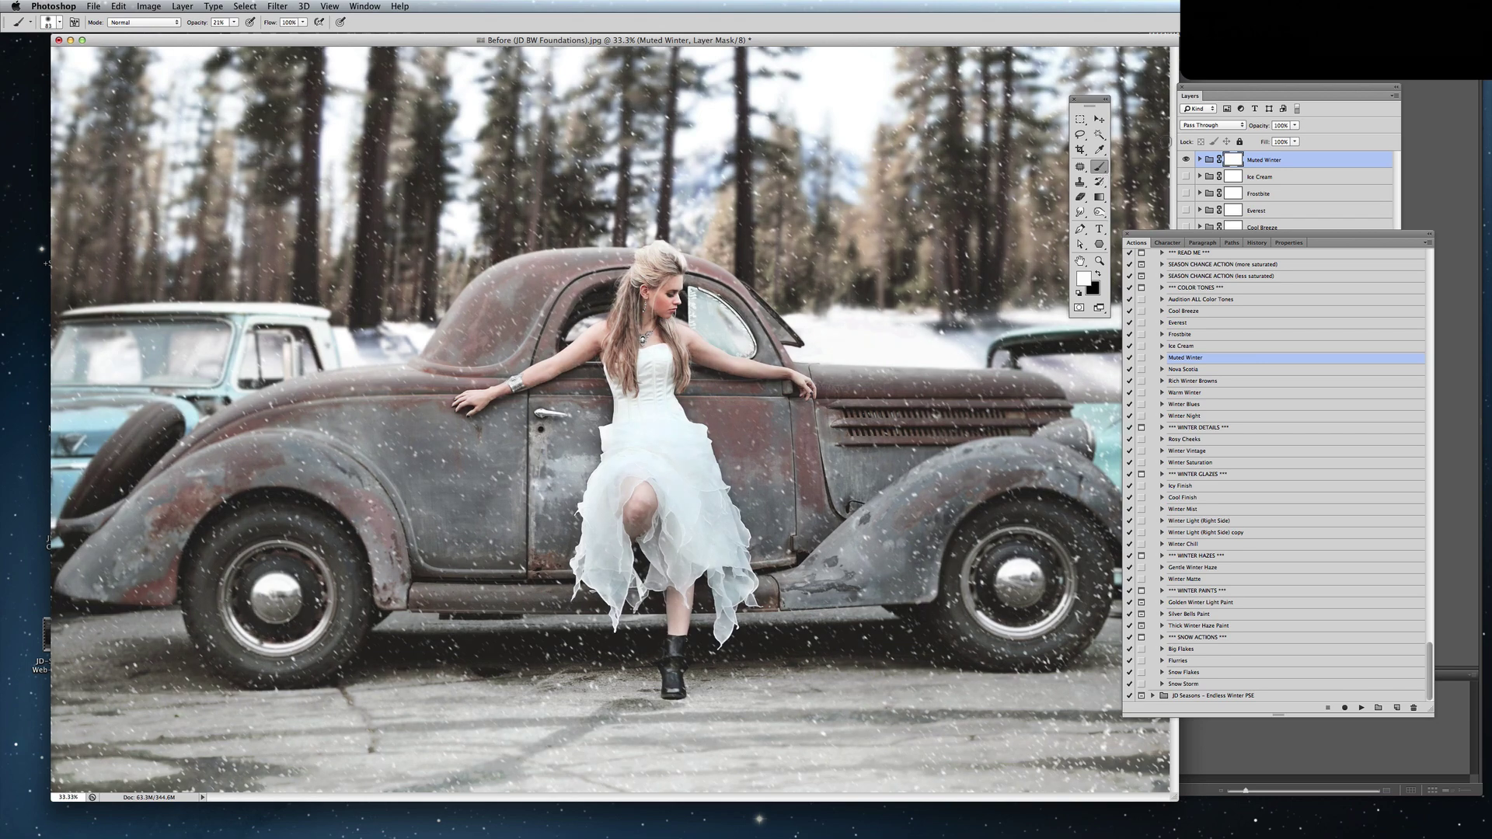
{"action": "left_click", "coordinate": [1187, 160]}
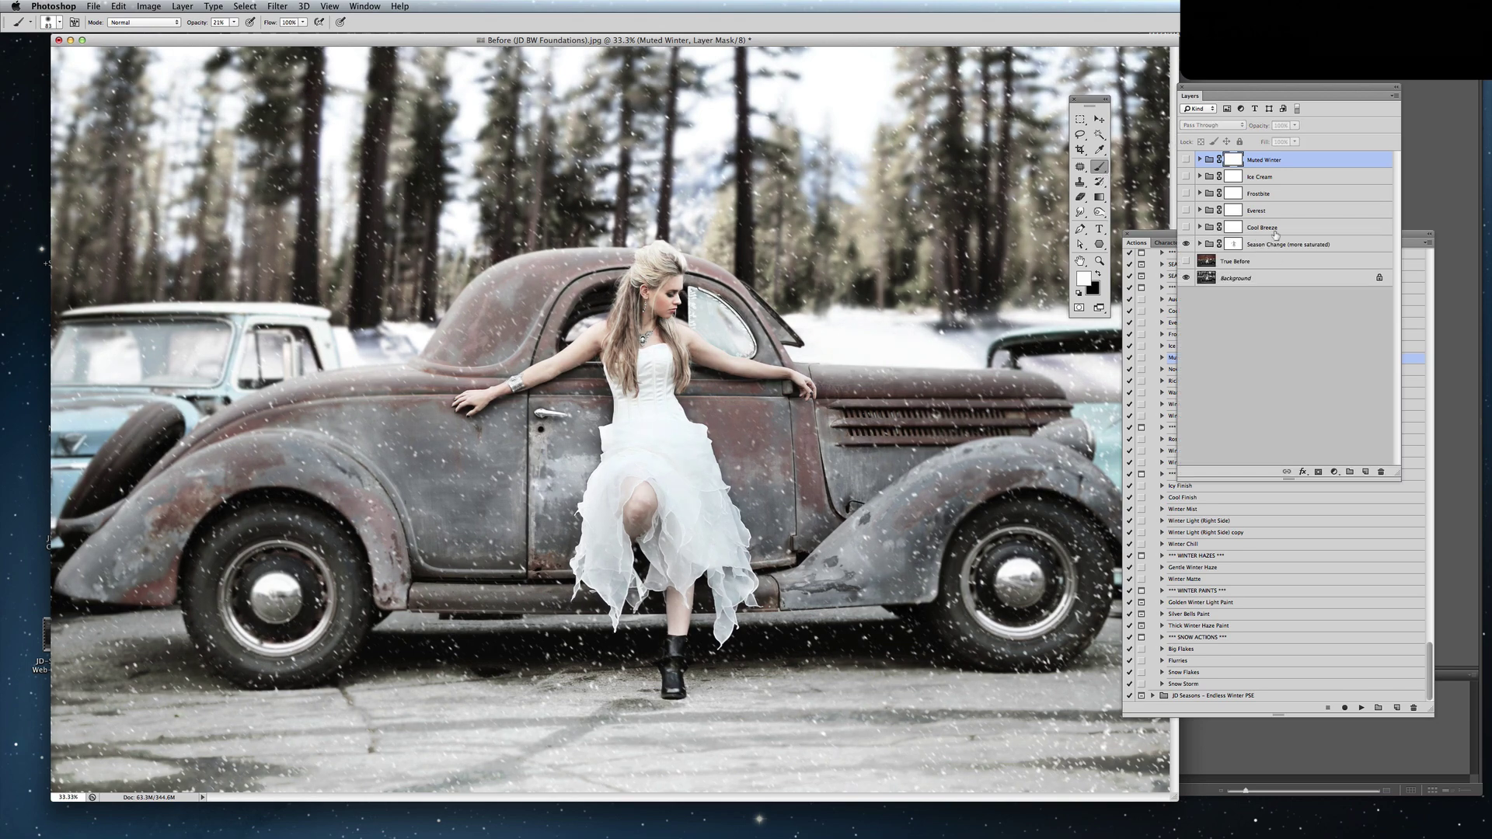
Run the Nova Scotia color tone action and hide the Nova Scotia group.
{"action": "left_click", "coordinate": [1158, 237]}
{"action": "left_click", "coordinate": [1220, 370]}
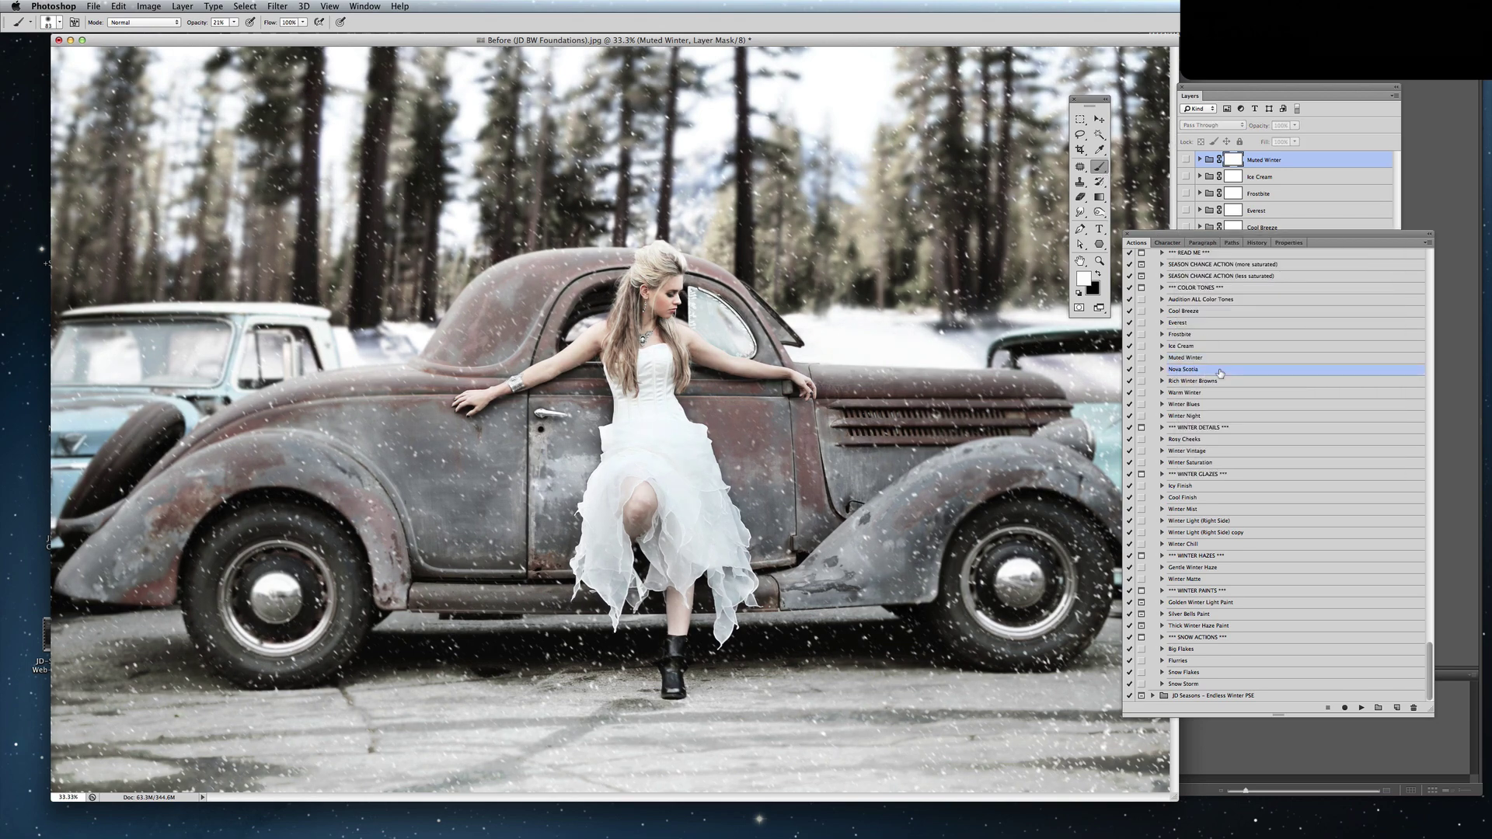
{"action": "left_click", "coordinate": [1362, 708]}
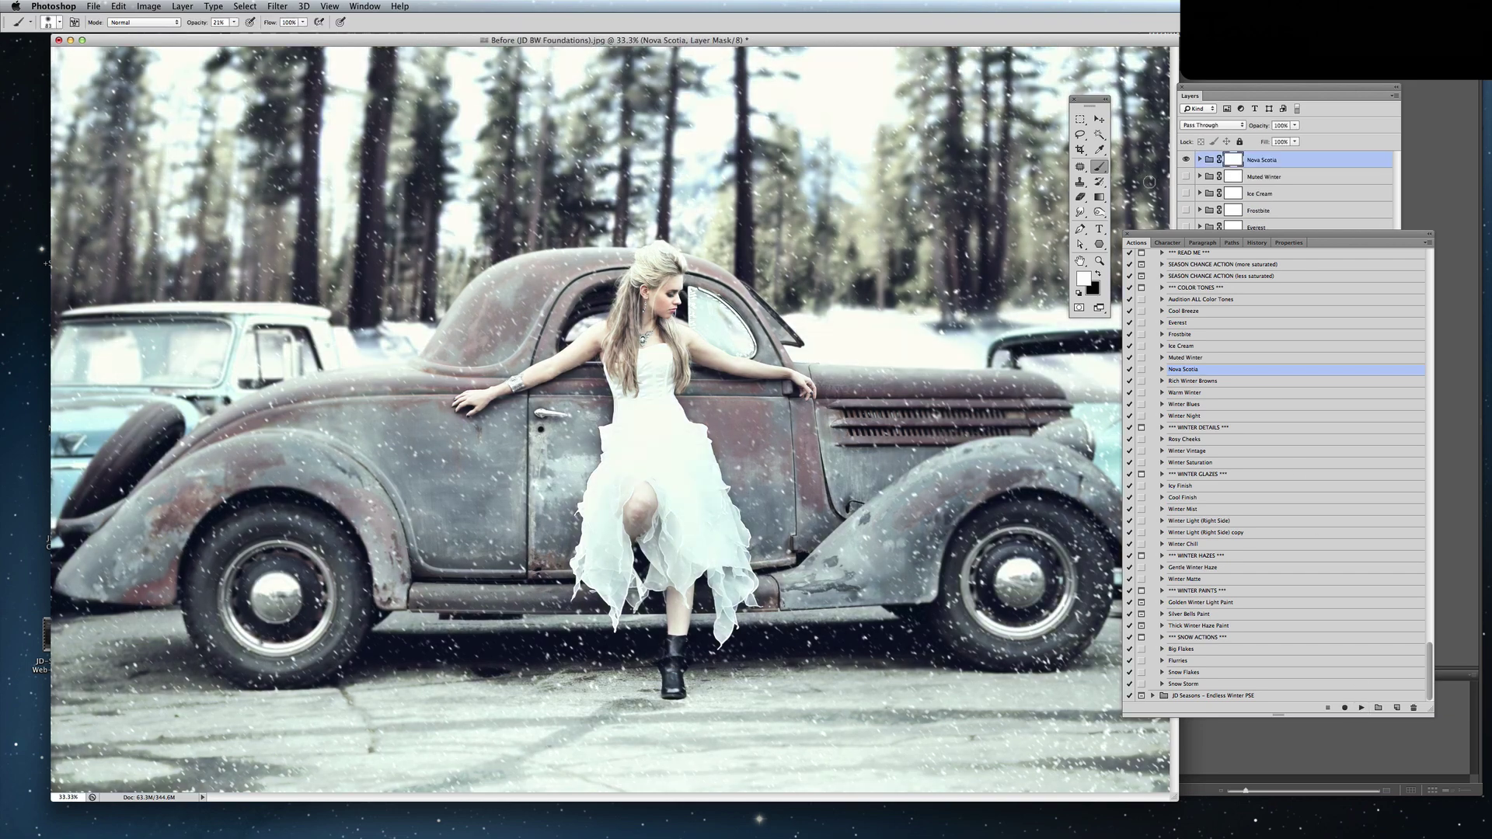
{"action": "left_click", "coordinate": [1184, 159]}
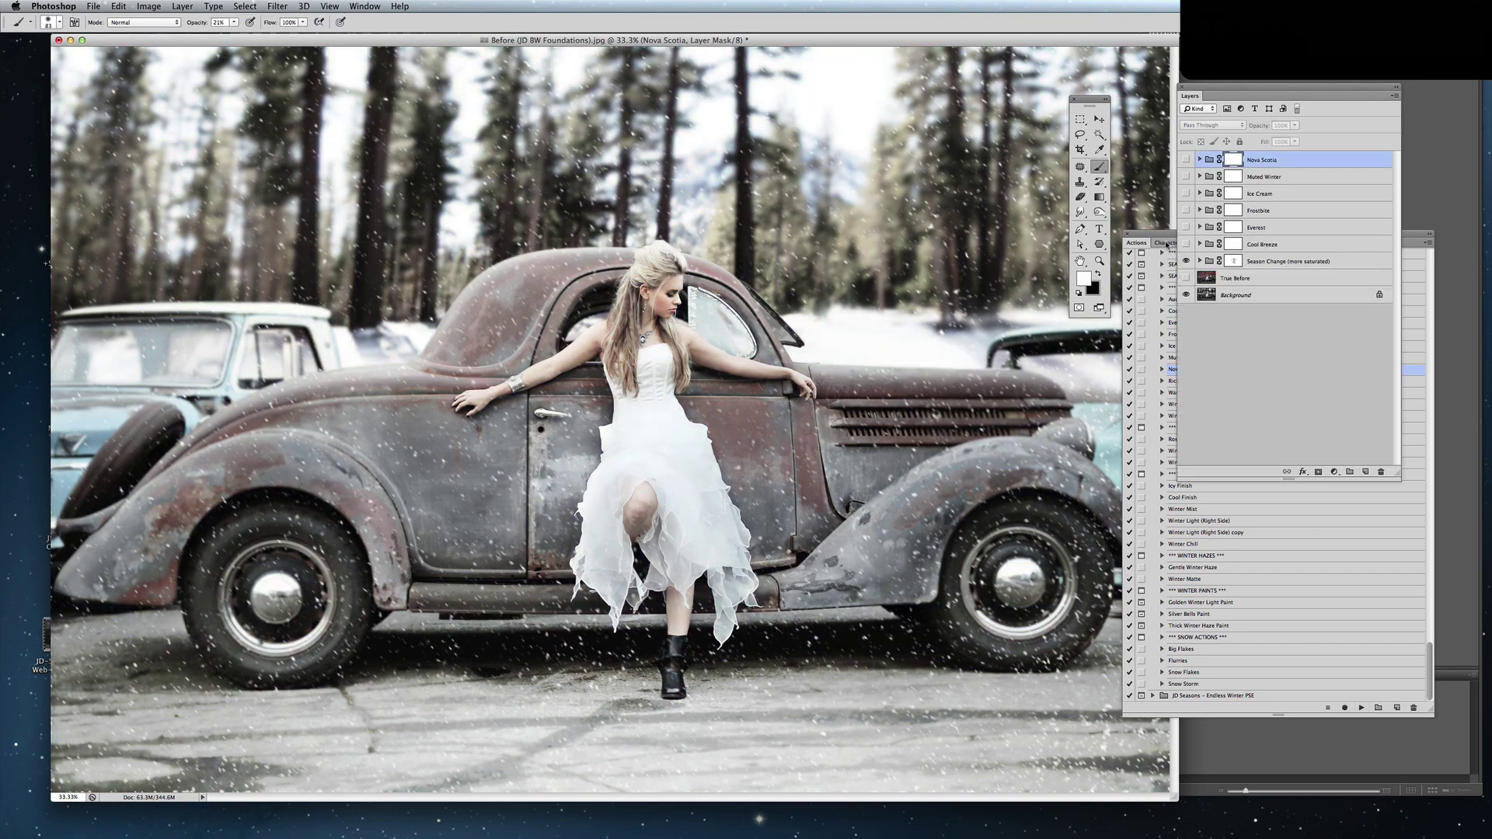
Run the Rich Winter Browns color tone action and hide the Rich Winter Browns group.
{"action": "left_click", "coordinate": [1165, 237]}
{"action": "left_click", "coordinate": [1192, 381]}
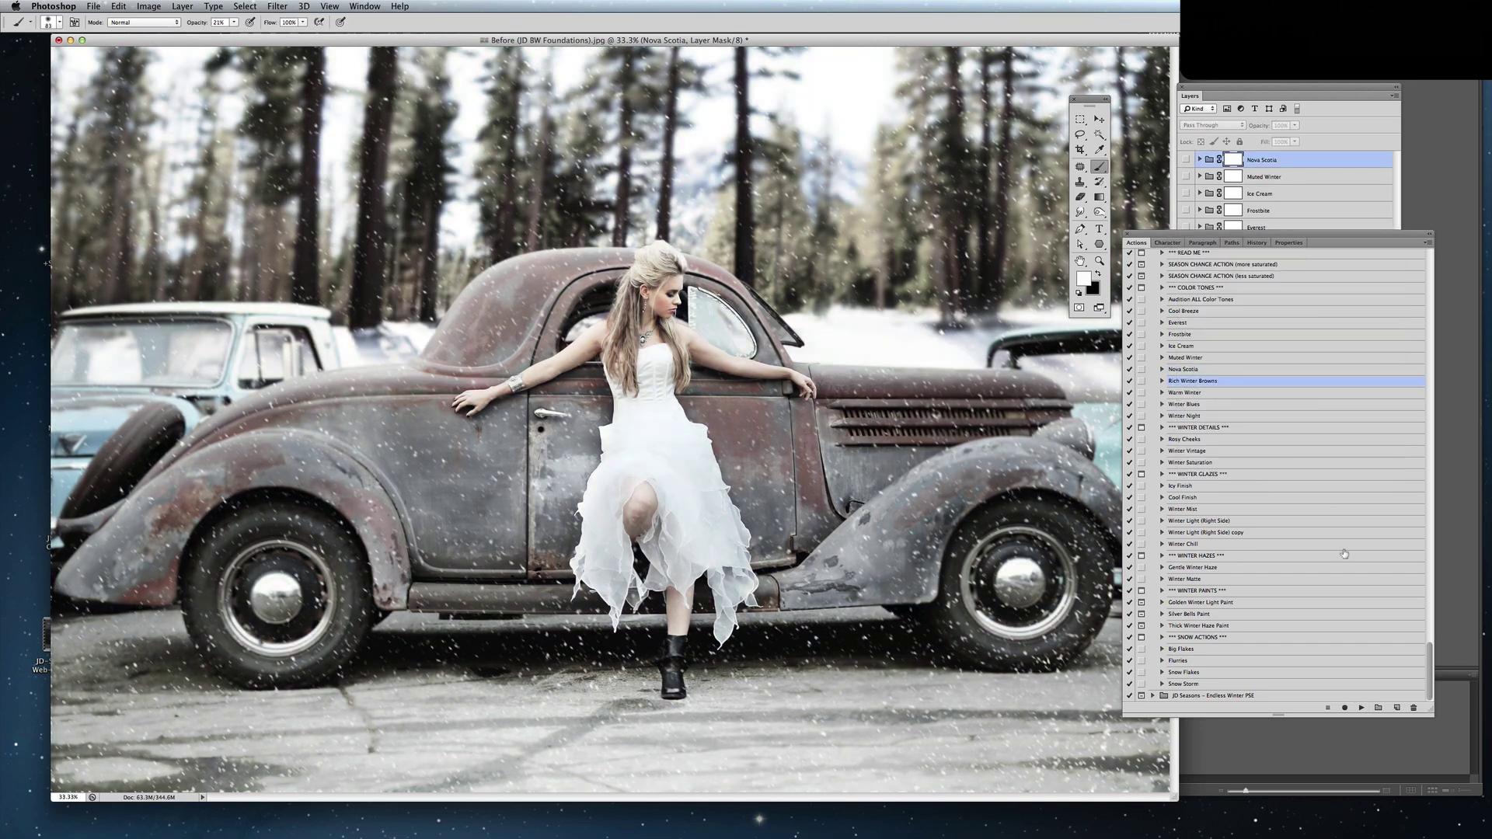
{"action": "left_click", "coordinate": [1361, 708]}
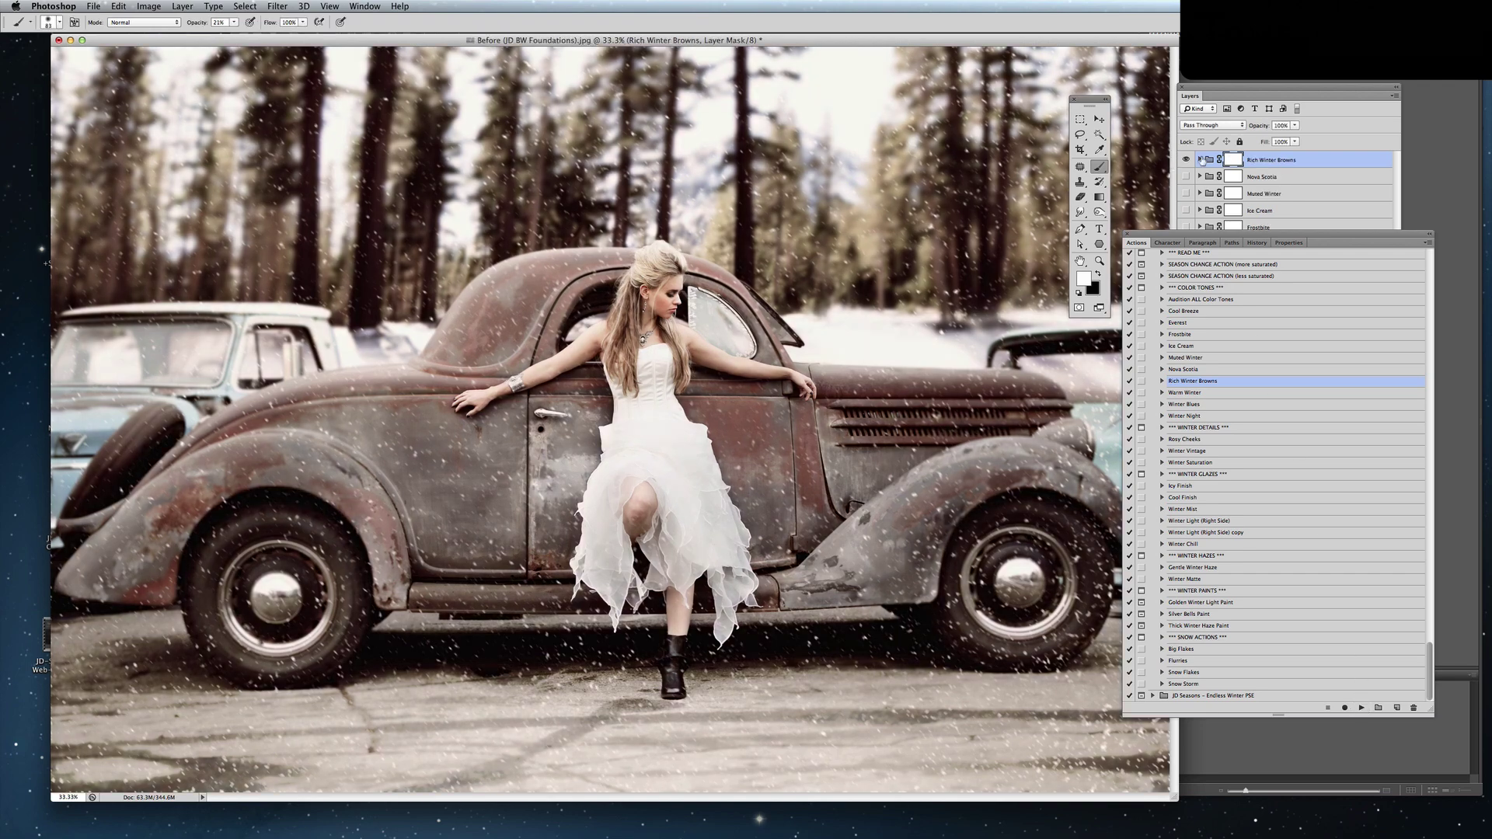
{"action": "left_click", "coordinate": [1184, 159]}
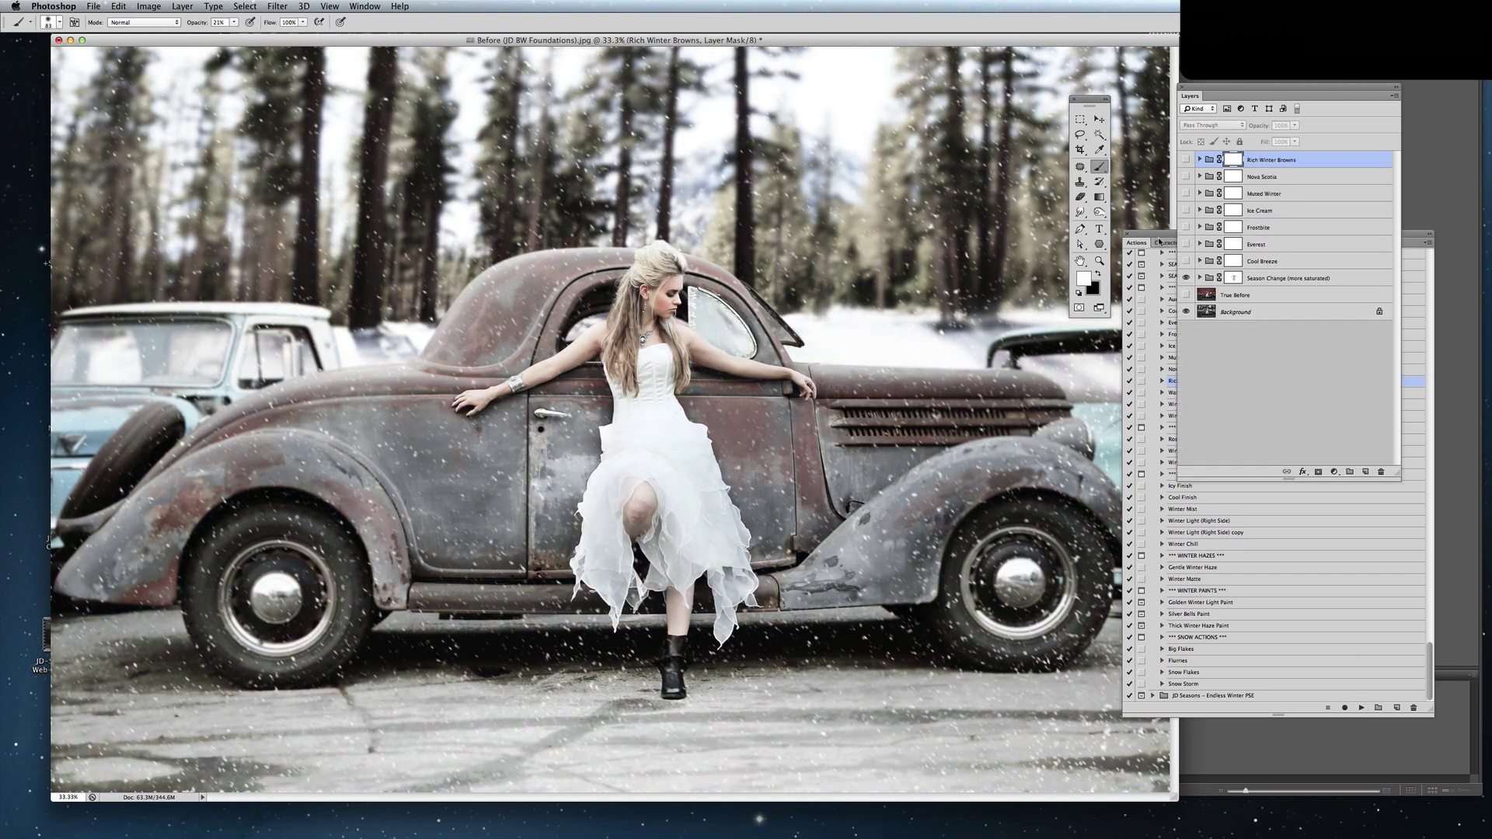
Run the Warm Winter color tone action and hide the Warm Winter group.
{"action": "left_click", "coordinate": [1162, 238]}
{"action": "left_click", "coordinate": [1212, 392]}
{"action": "left_click", "coordinate": [1361, 708]}
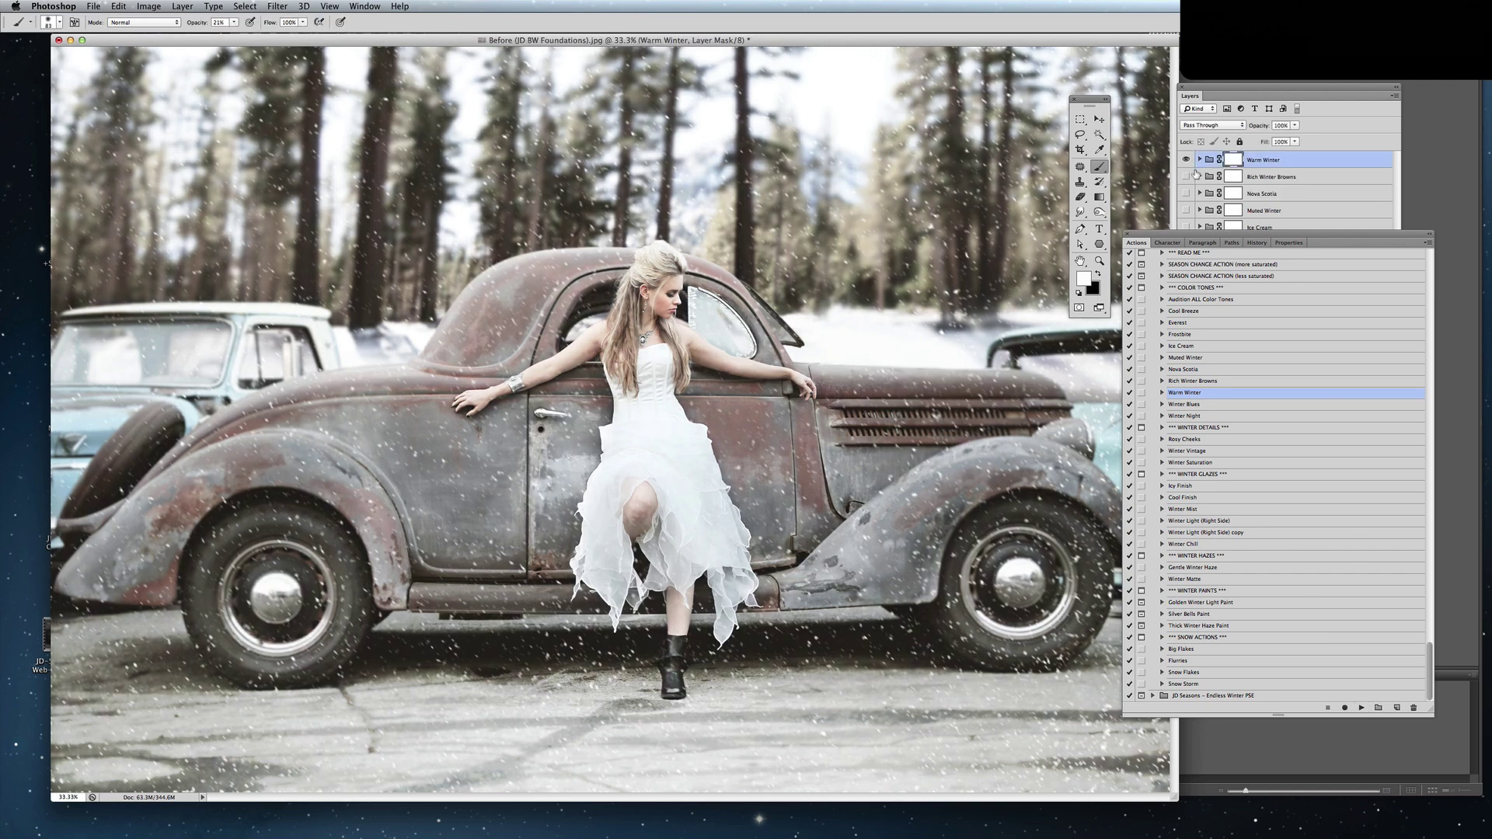
{"action": "left_click", "coordinate": [1184, 159]}
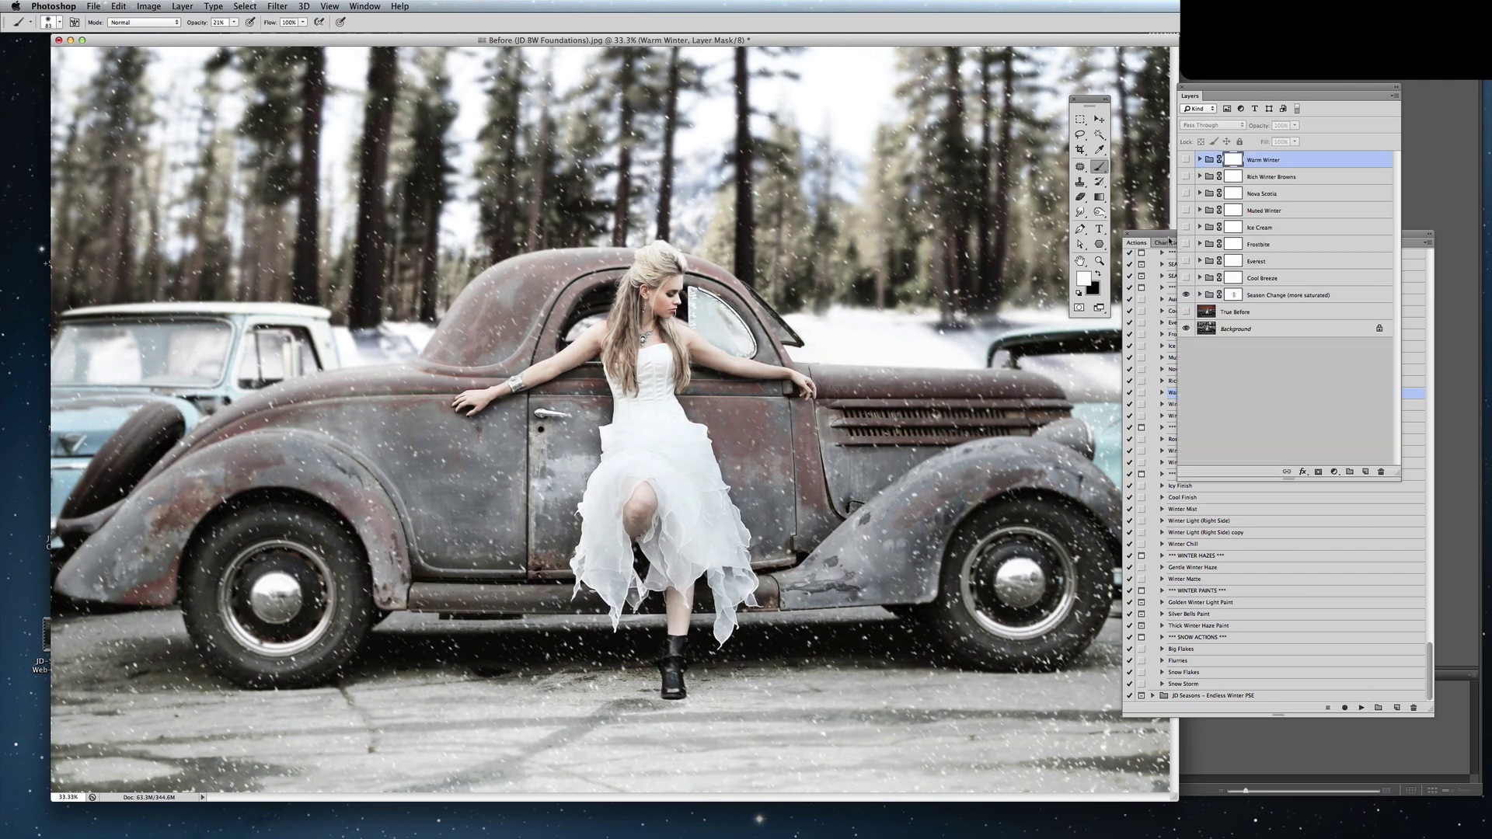
Run the Winter Blues color tone action and hide the Winter Blues group.
{"action": "left_click", "coordinate": [1169, 242]}
{"action": "left_click", "coordinate": [1197, 404]}
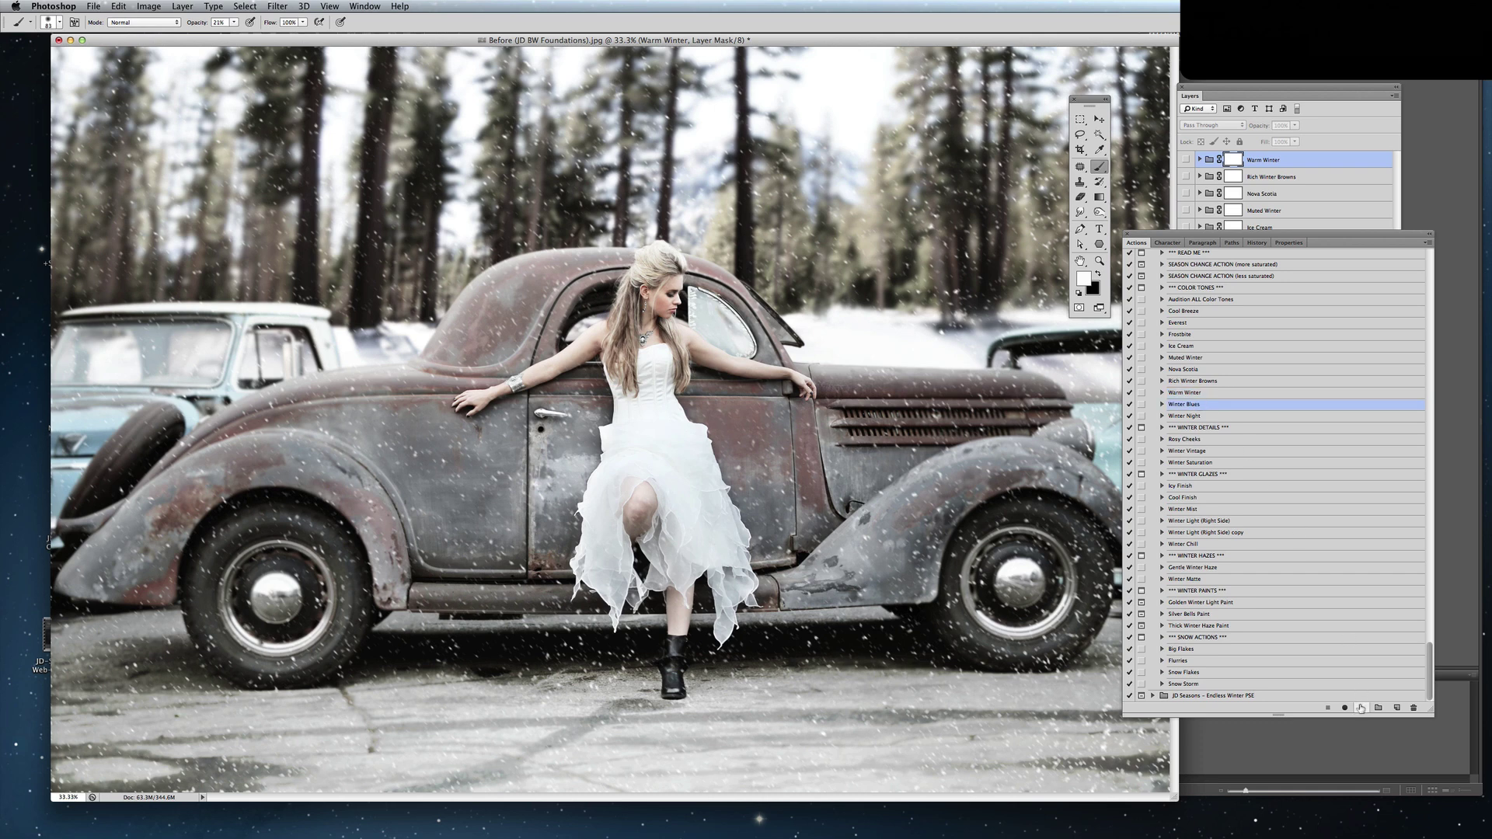
{"action": "left_click", "coordinate": [1361, 708]}
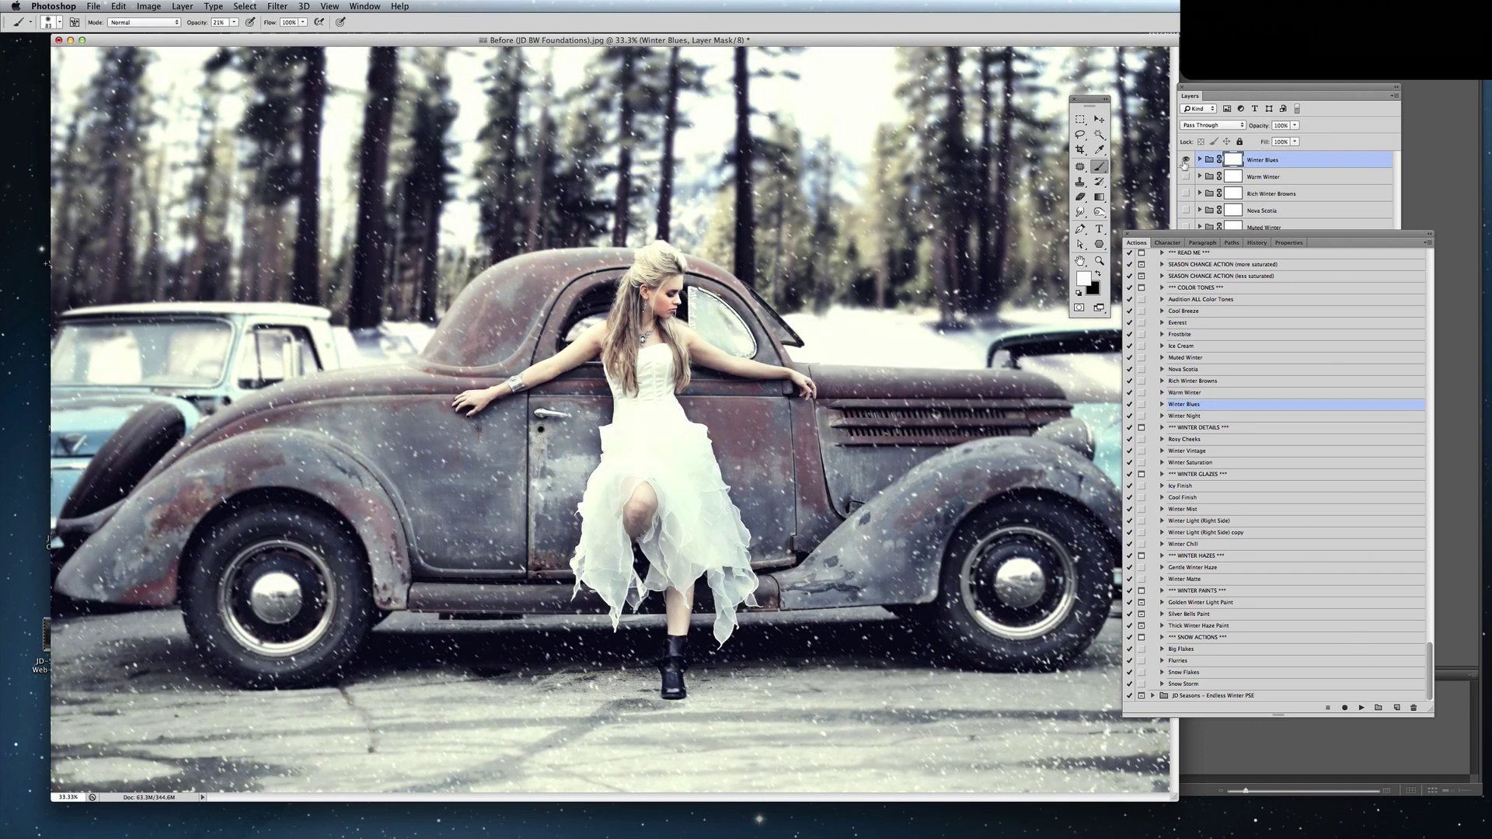
{"action": "left_click", "coordinate": [1185, 159]}
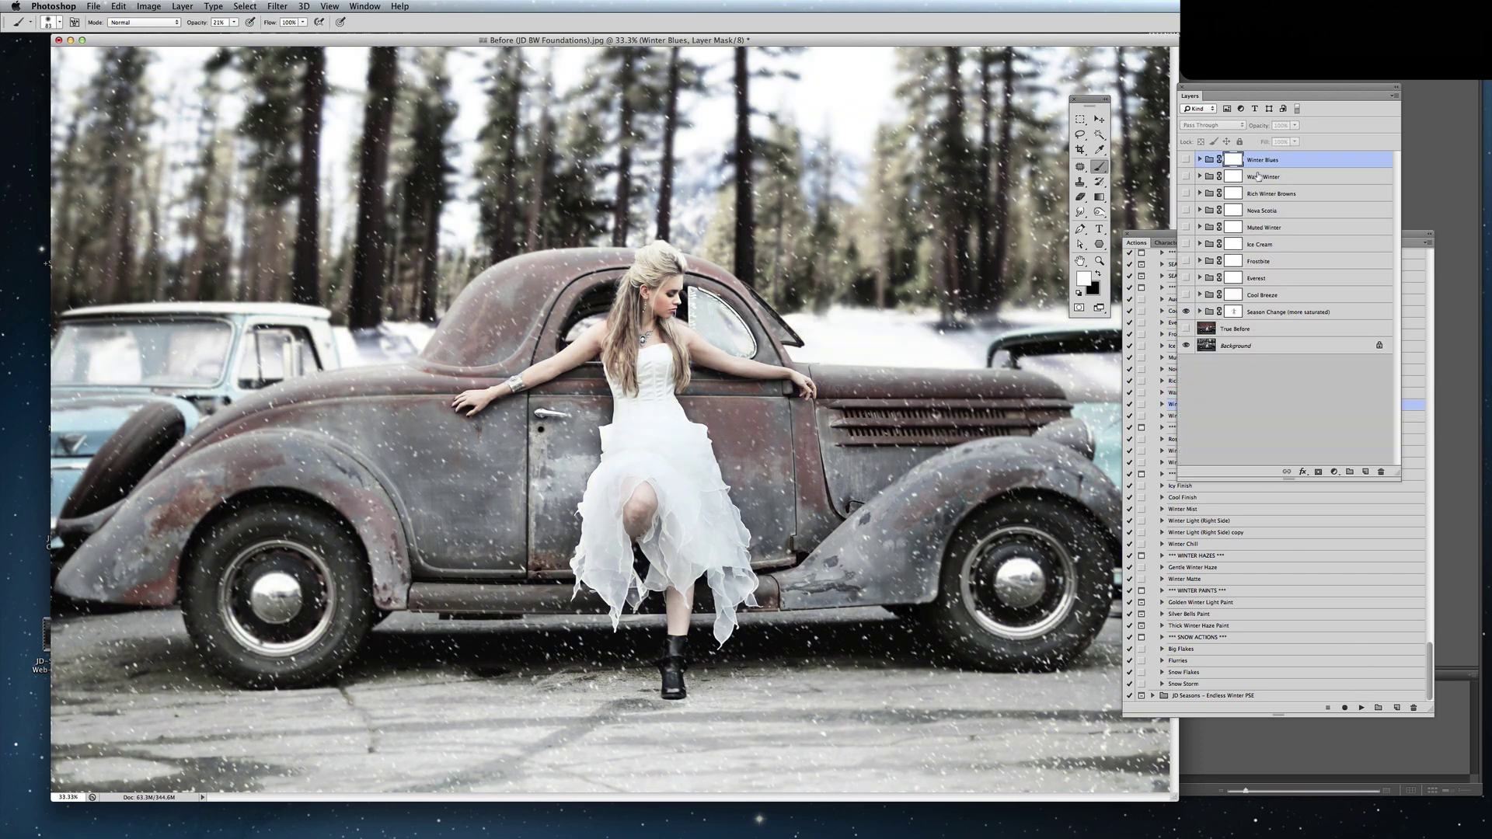
Run the Winter Night color tone action and hide the Winter Night group.
{"action": "left_click", "coordinate": [1174, 237]}
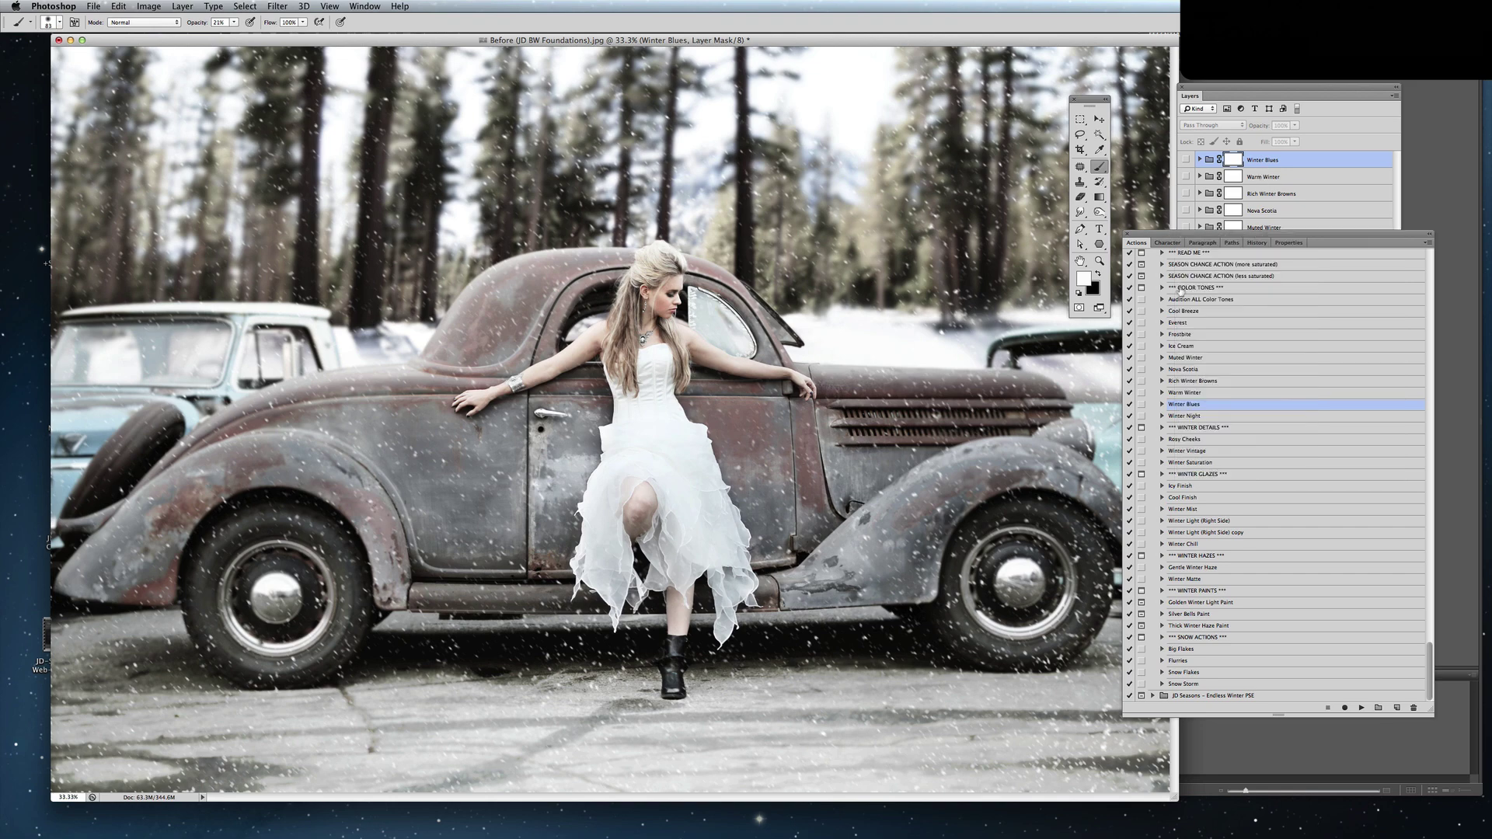
{"action": "left_click", "coordinate": [1209, 416]}
{"action": "left_click", "coordinate": [1360, 708]}
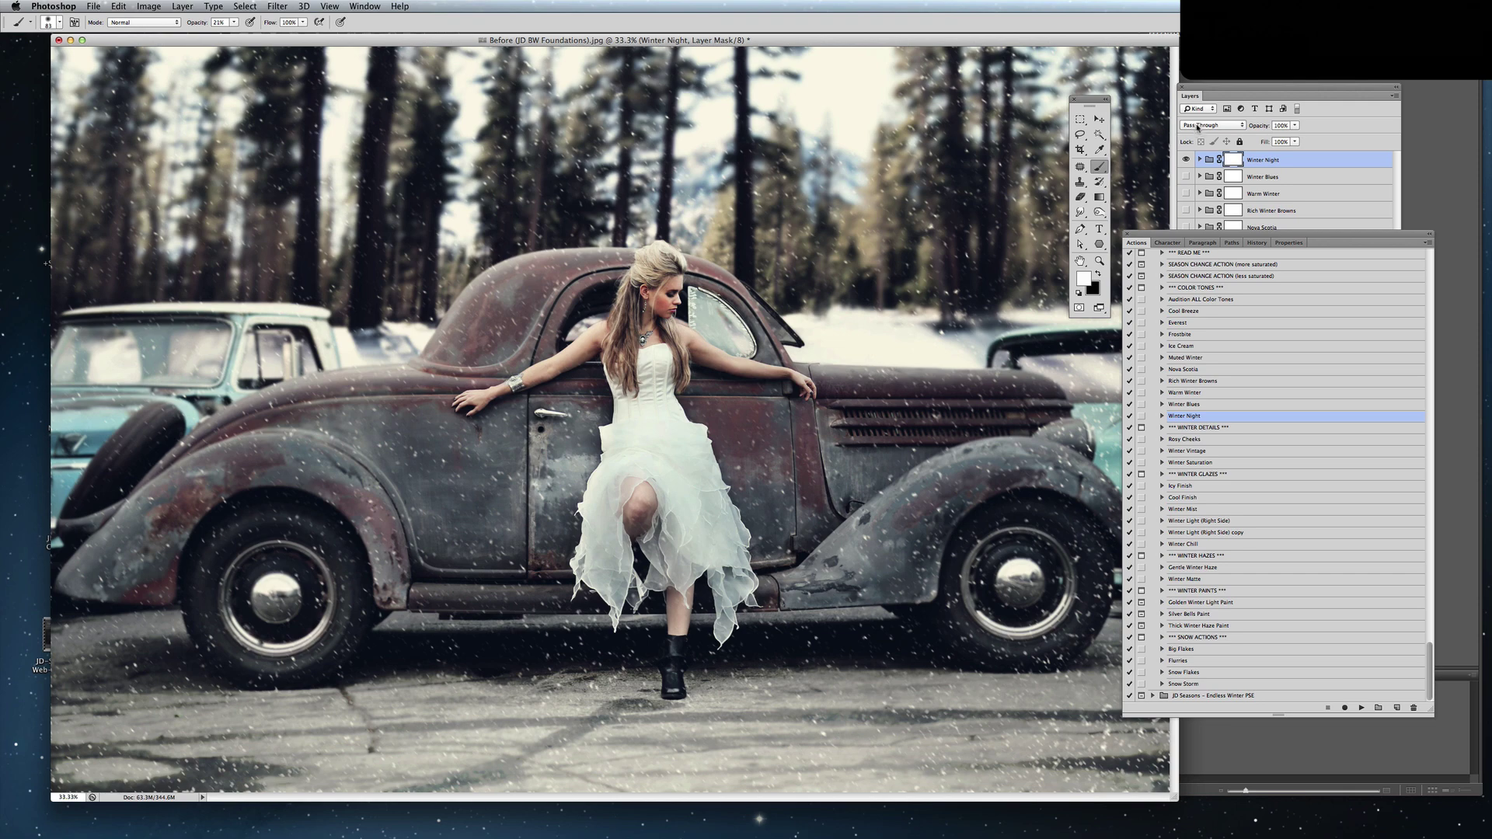
{"action": "left_click", "coordinate": [1187, 160]}
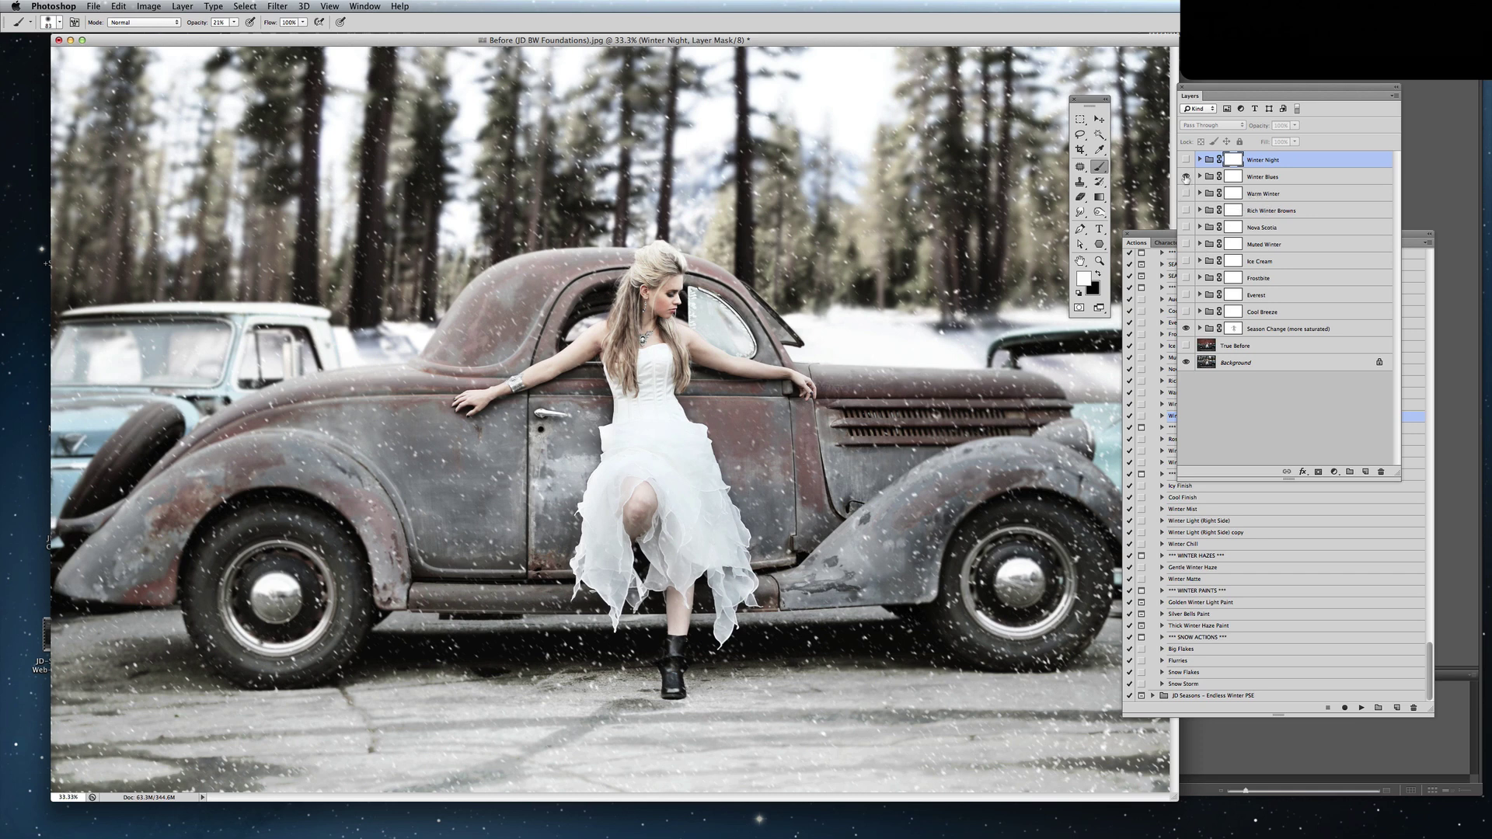
Combine color tones by showing the Winter Blues and Muted Winter groups, previewing Warm Winter in between and leaving it hidden.
{"action": "left_click", "coordinate": [1185, 177]}
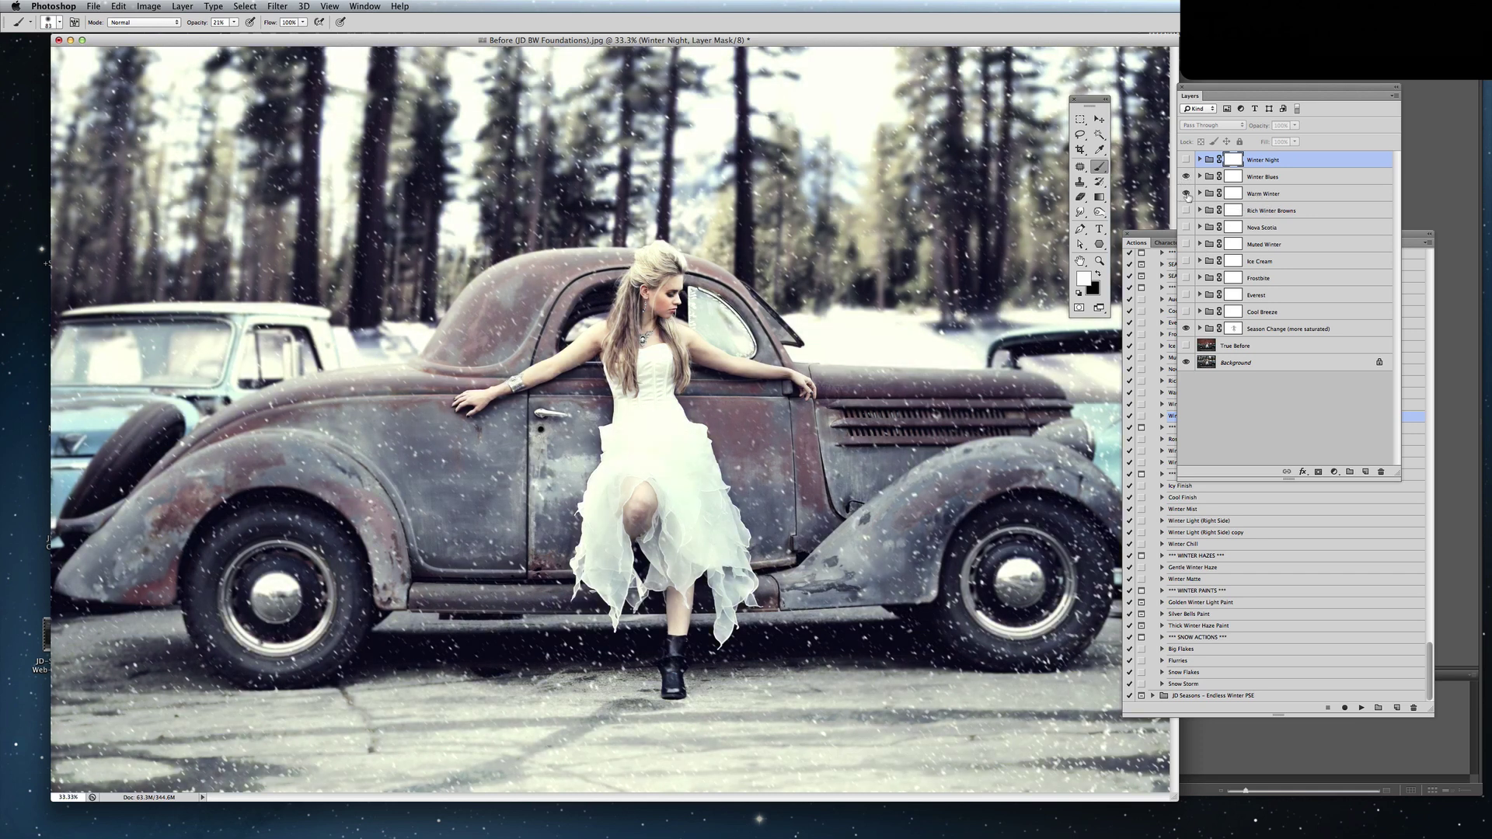
{"action": "left_click", "coordinate": [1185, 194]}
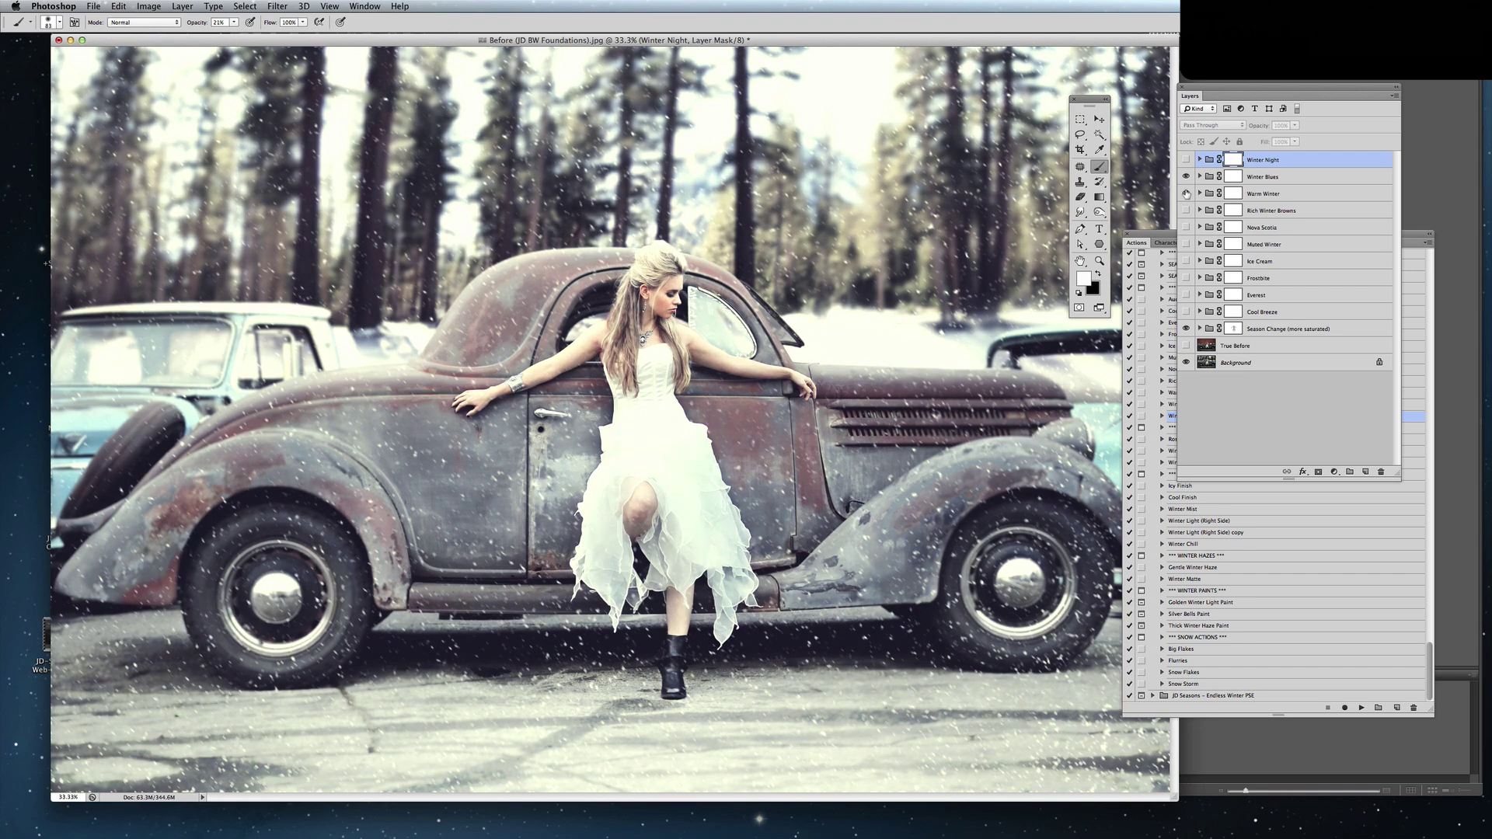
{"action": "left_click", "coordinate": [1185, 193]}
{"action": "left_click", "coordinate": [1186, 244]}
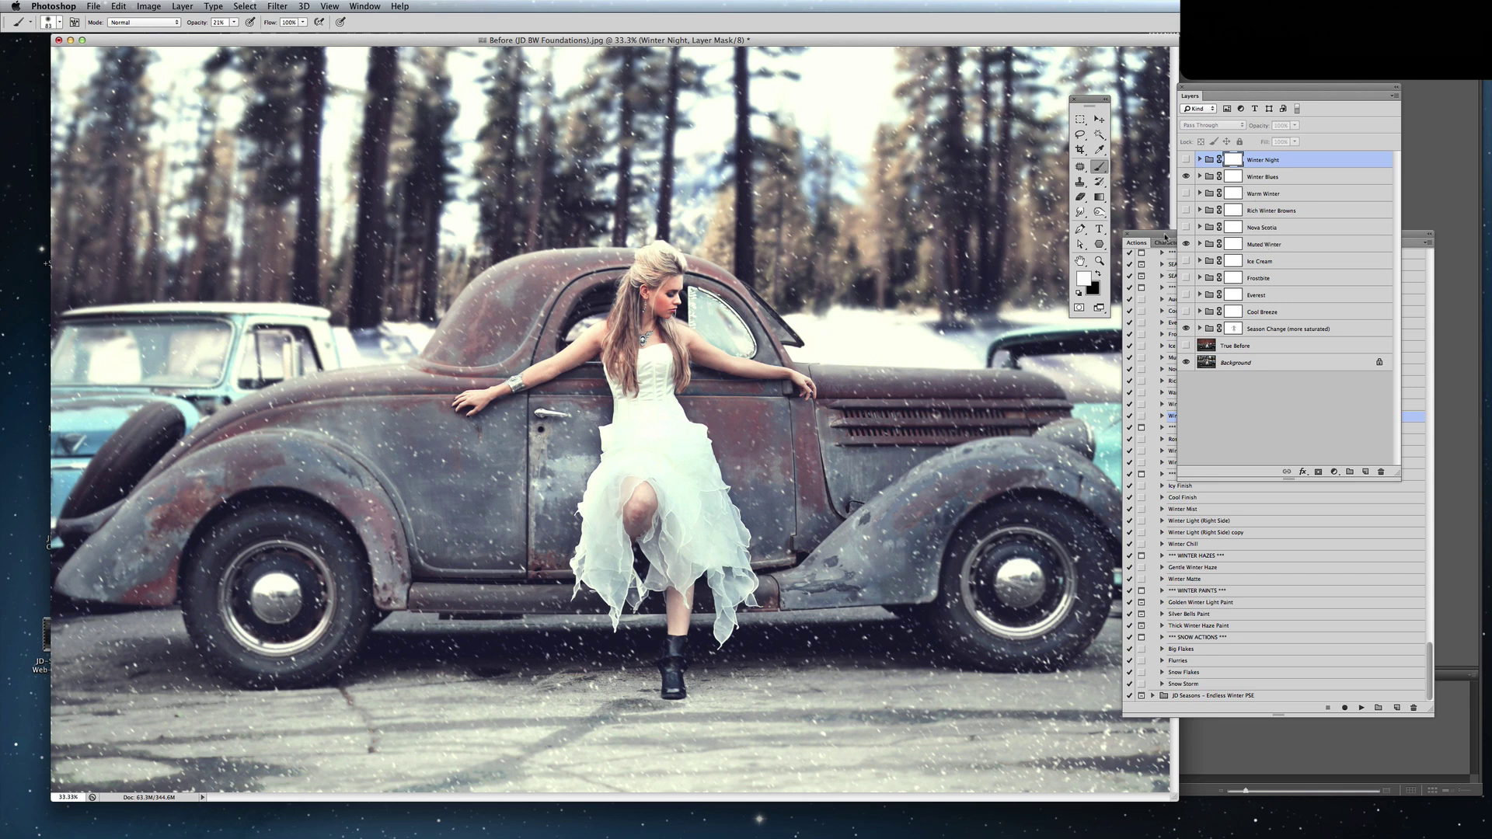
Expand the Muted Winter group to examine its Soft Saturation layer, and collapse the group again.
{"action": "left_click", "coordinate": [1199, 244]}
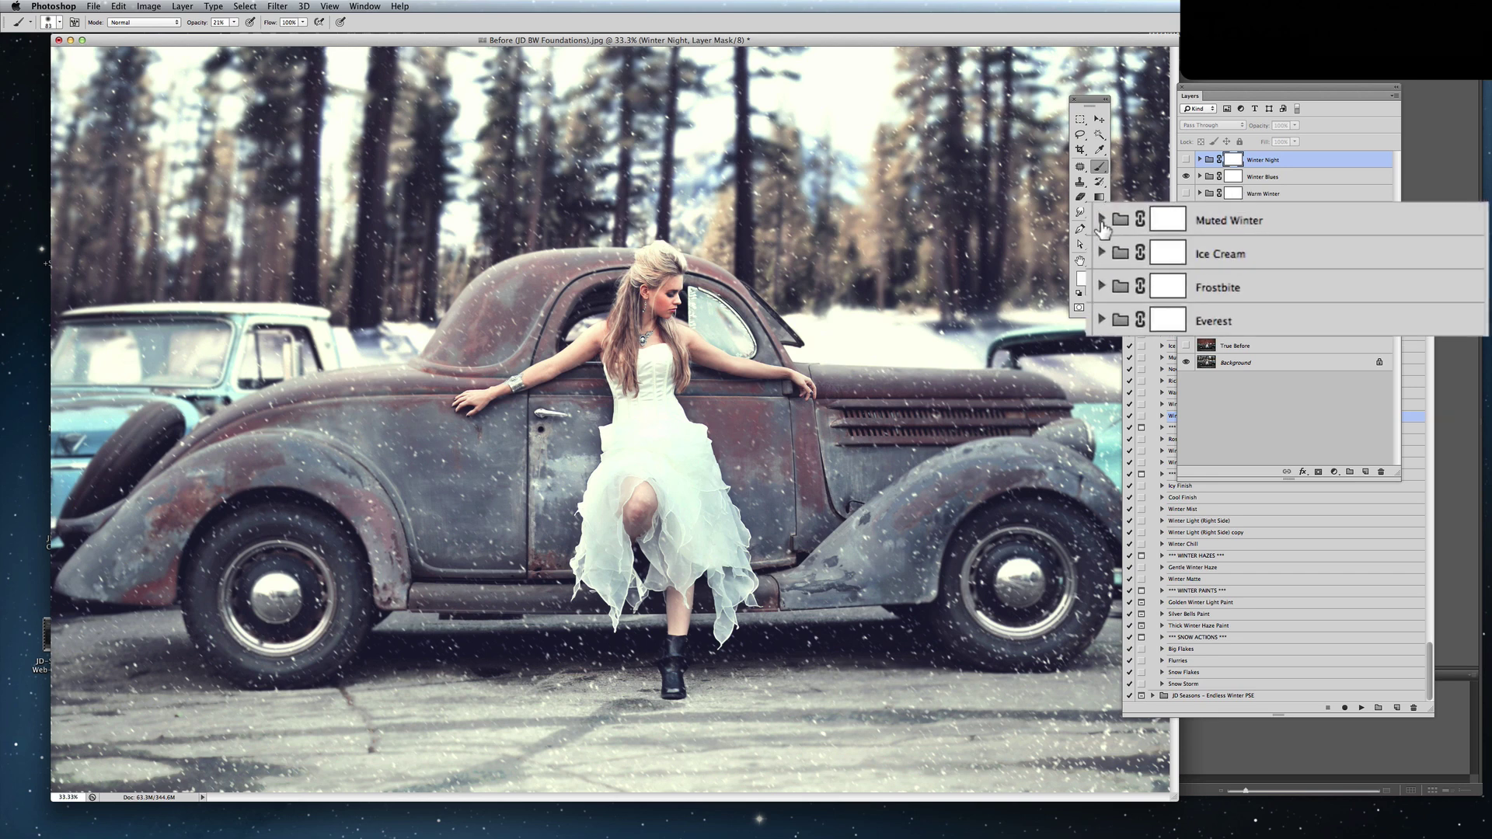
{"action": "left_click", "coordinate": [1234, 280]}
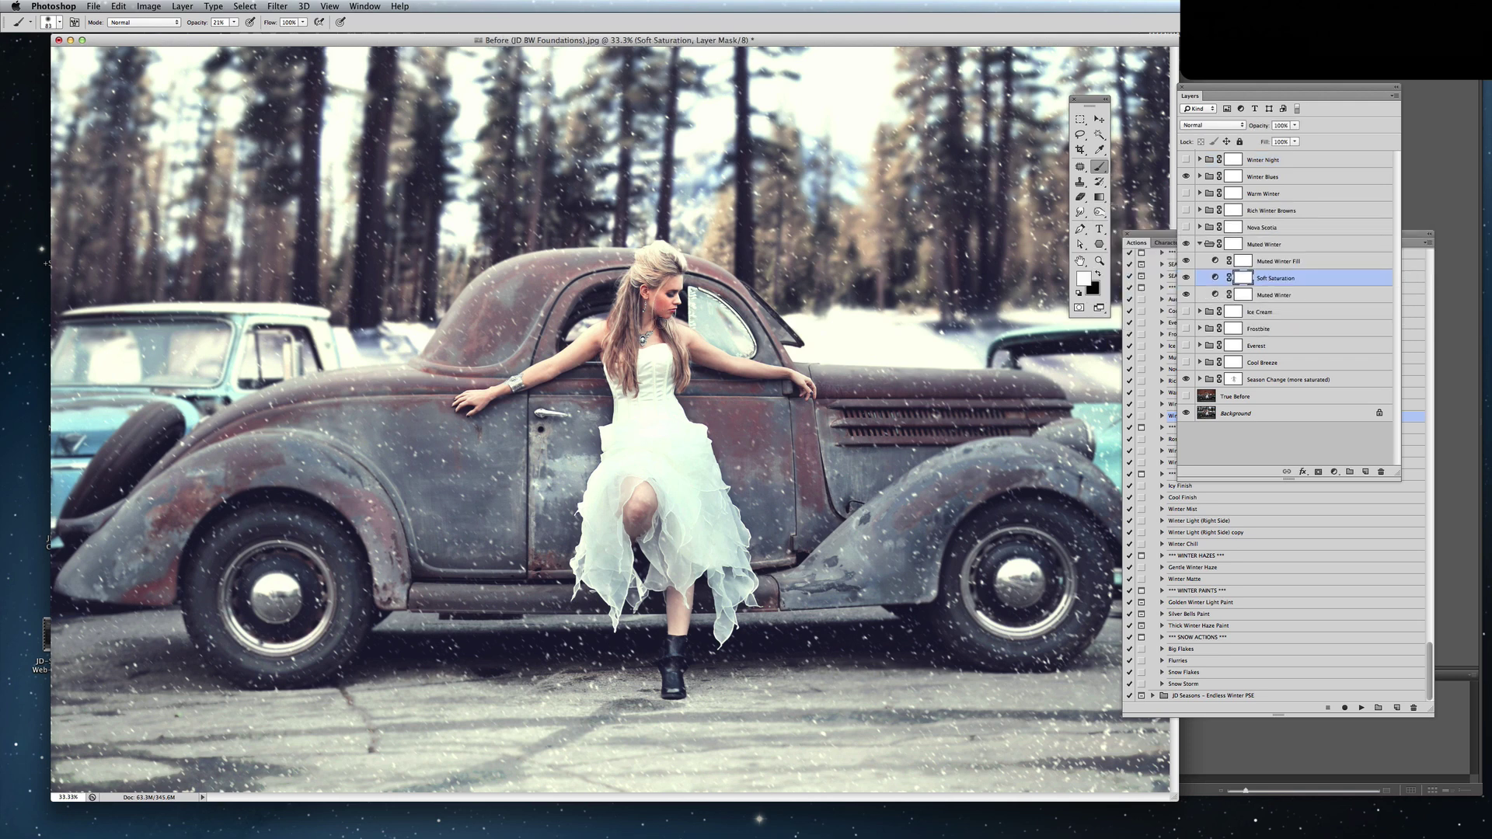
{"action": "left_click", "coordinate": [1098, 274]}
{"action": "left_click", "coordinate": [1199, 244]}
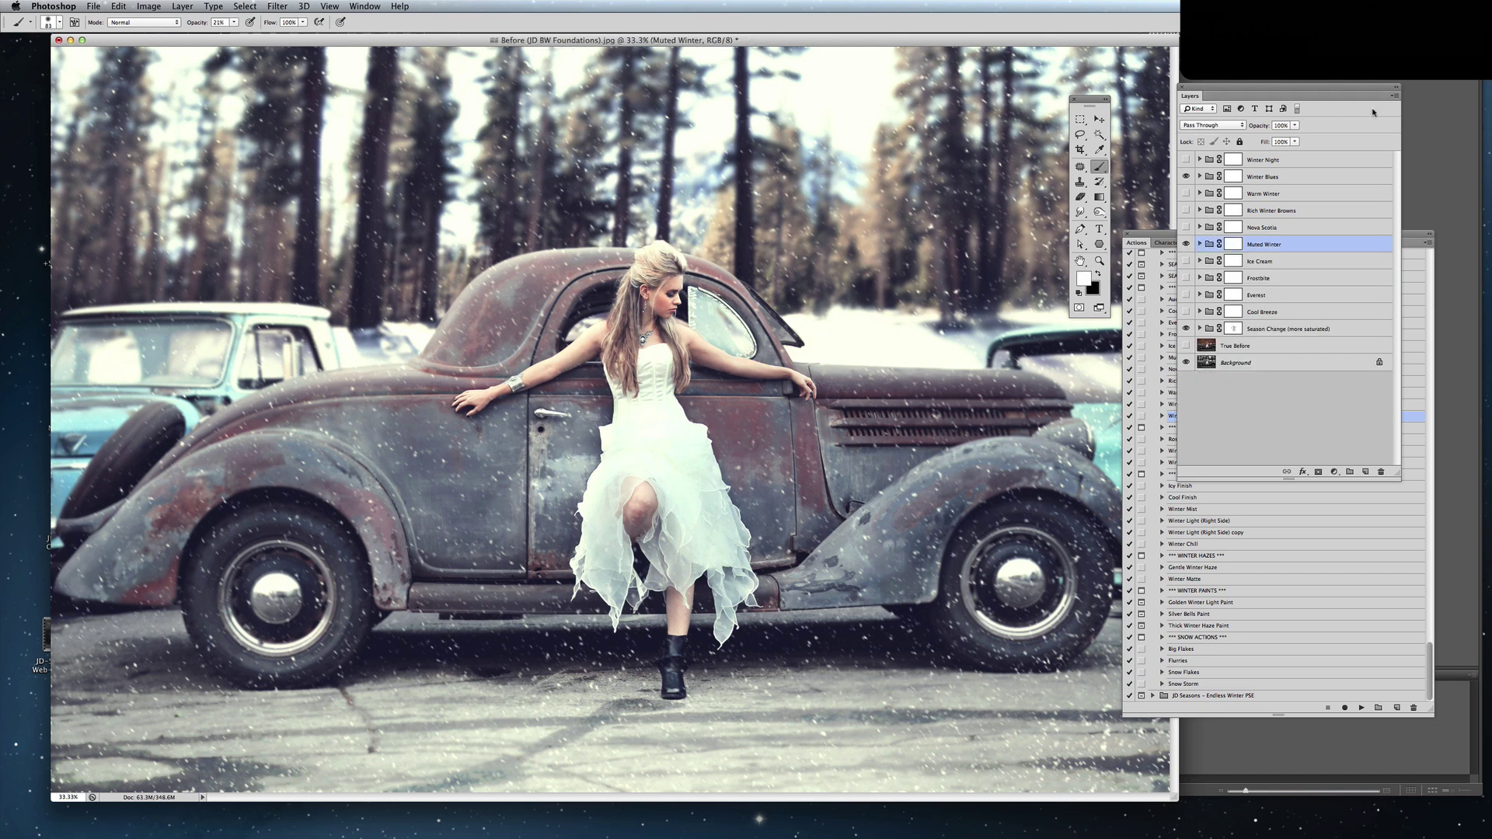
Delete all hidden layers, keeping only Winter Blues, Muted Winter, Season Change (more saturated) and the Background.
{"action": "left_click", "coordinate": [1395, 96]}
{"action": "left_click", "coordinate": [1396, 87]}
{"action": "left_click", "coordinate": [1395, 91]}
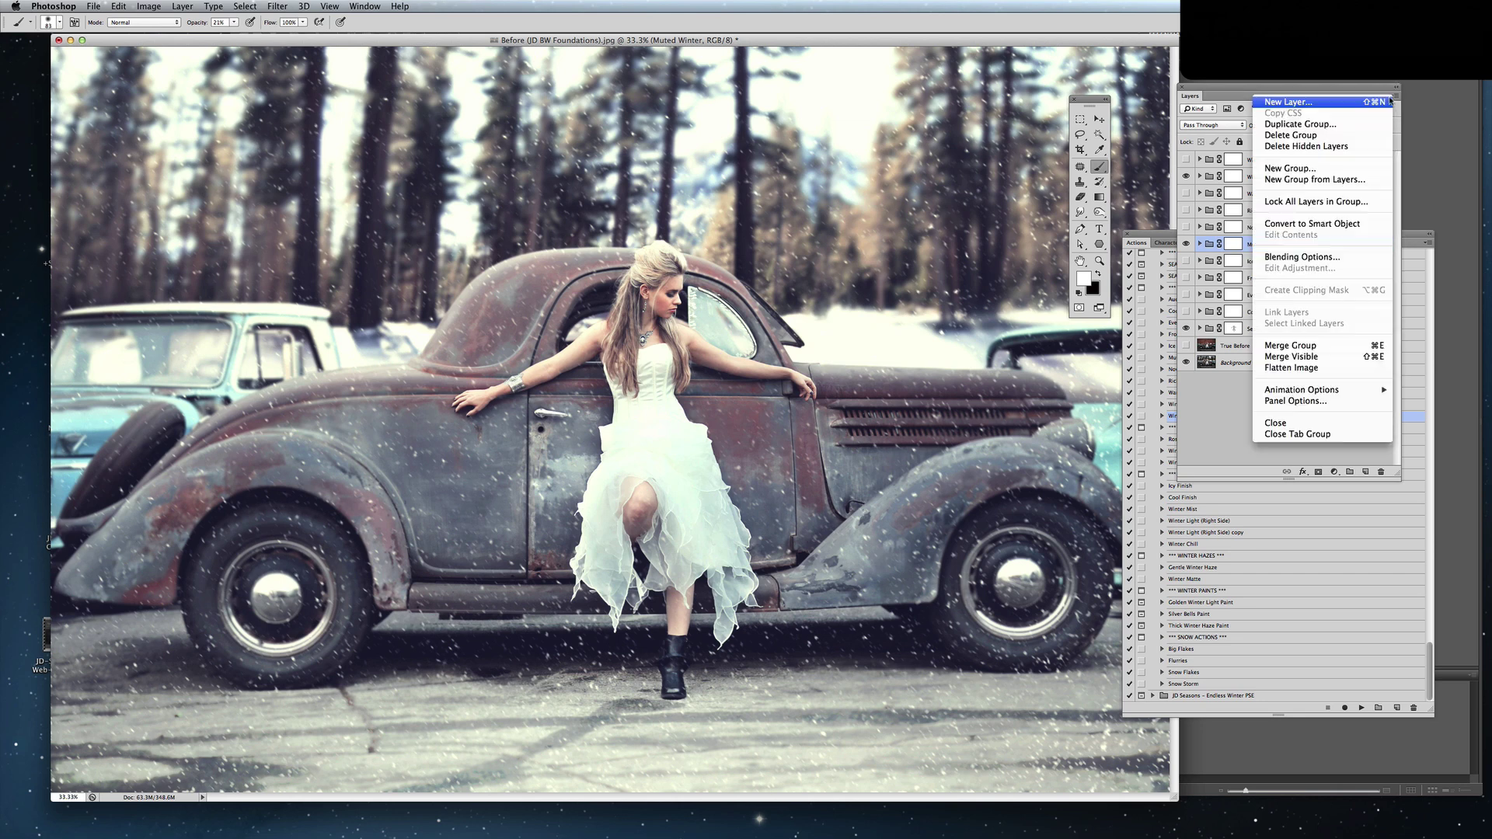
{"action": "left_click", "coordinate": [1340, 145]}
{"action": "left_click", "coordinate": [832, 276]}
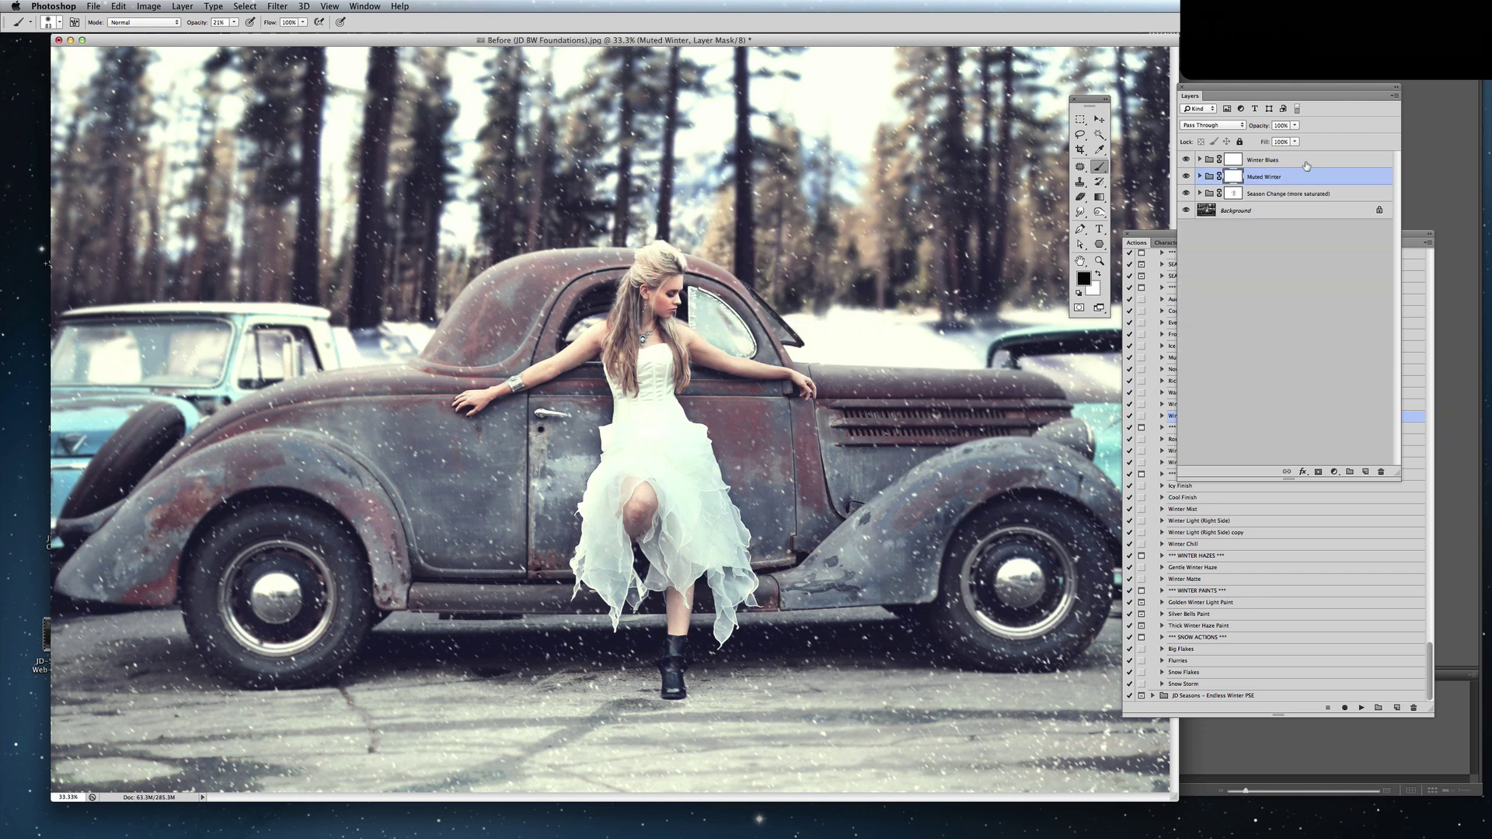
Run the Winter Saturation action from the Winter Details set above the Winter Blues group.
{"action": "left_click", "coordinate": [1153, 237]}
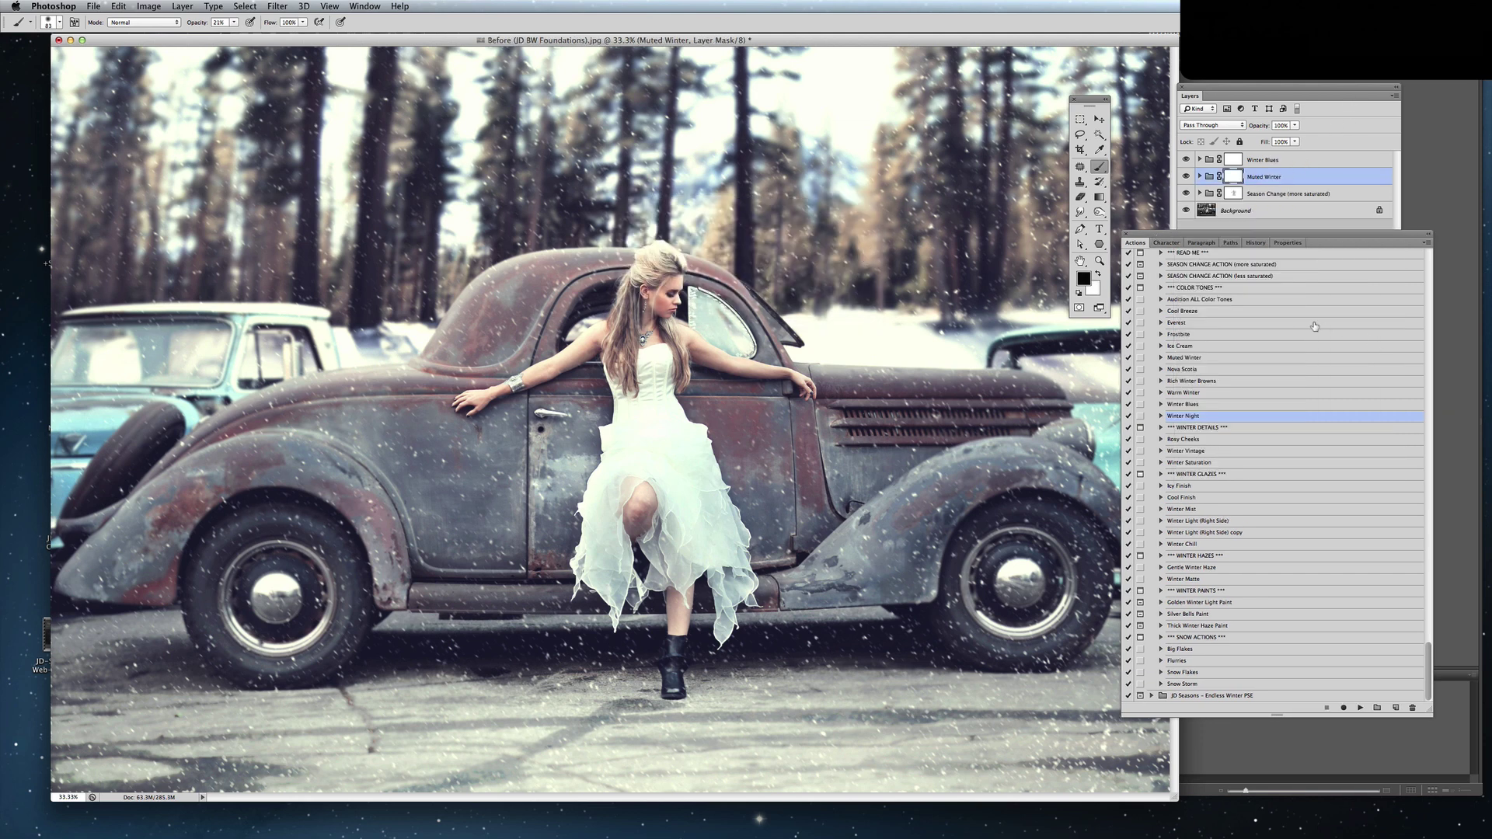
{"action": "left_click", "coordinate": [1207, 453]}
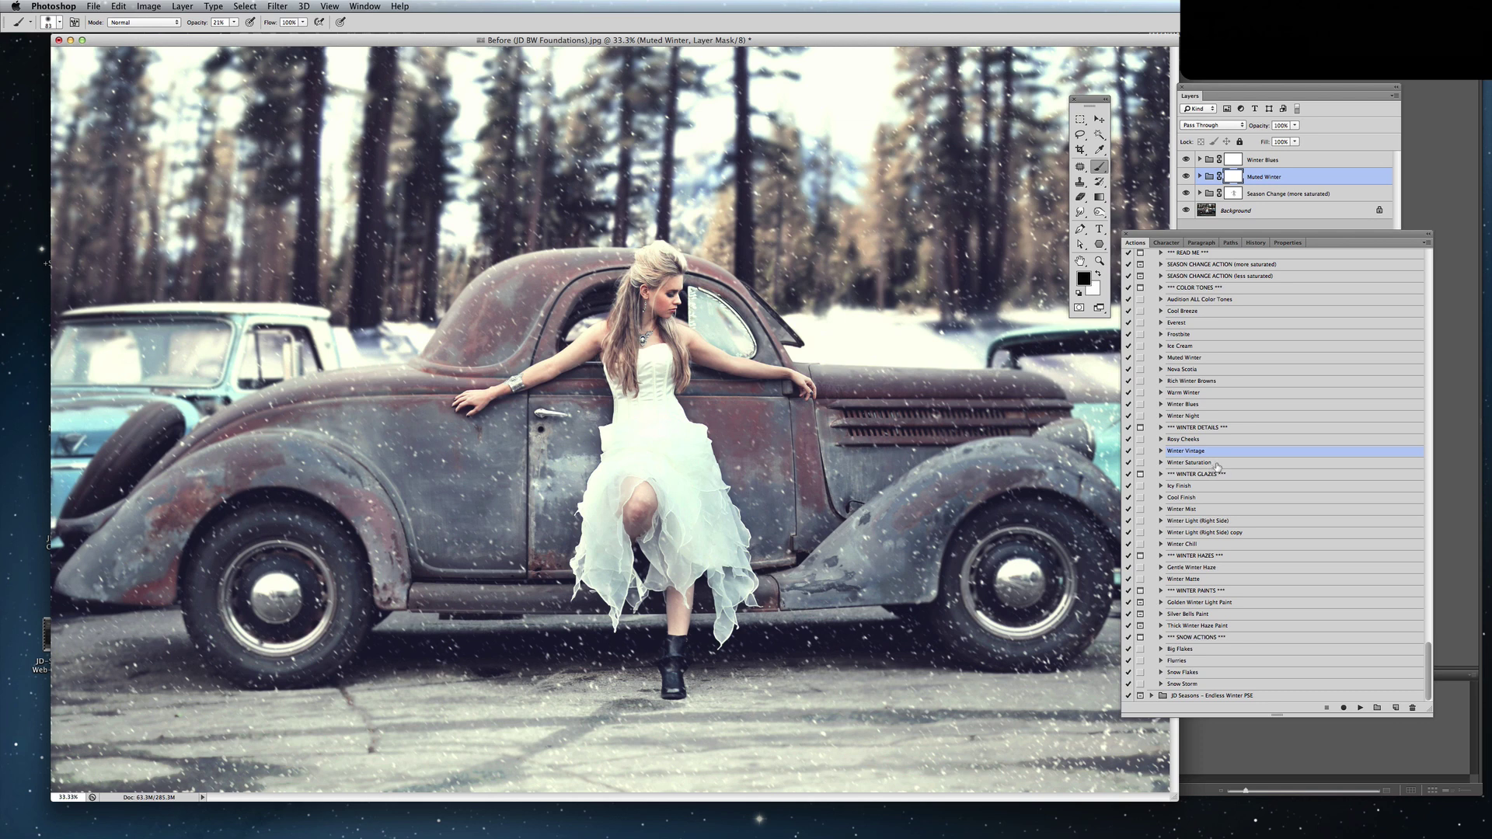
{"action": "left_click", "coordinate": [1217, 463]}
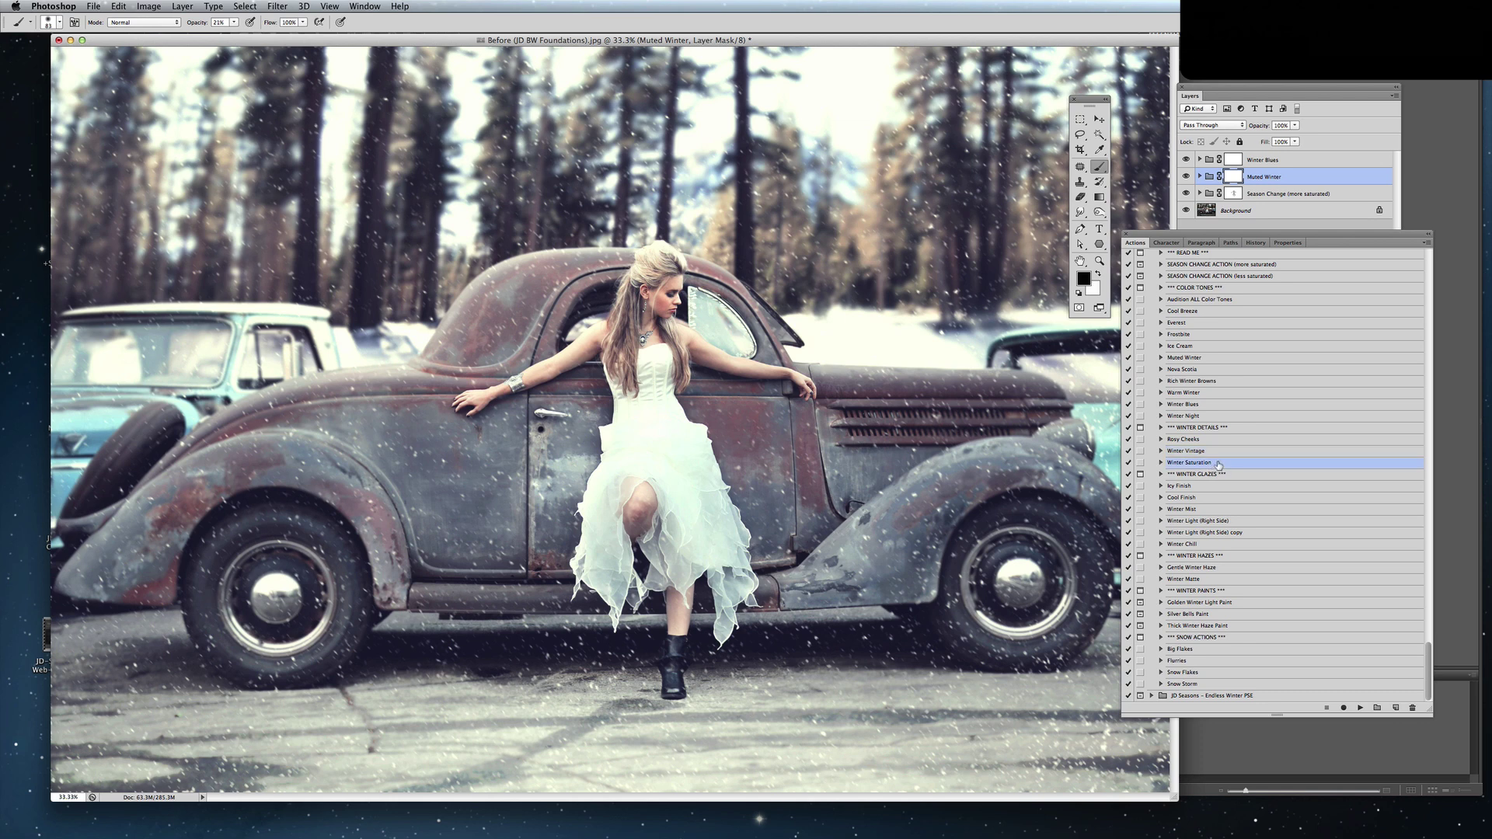
{"action": "left_click", "coordinate": [1360, 708]}
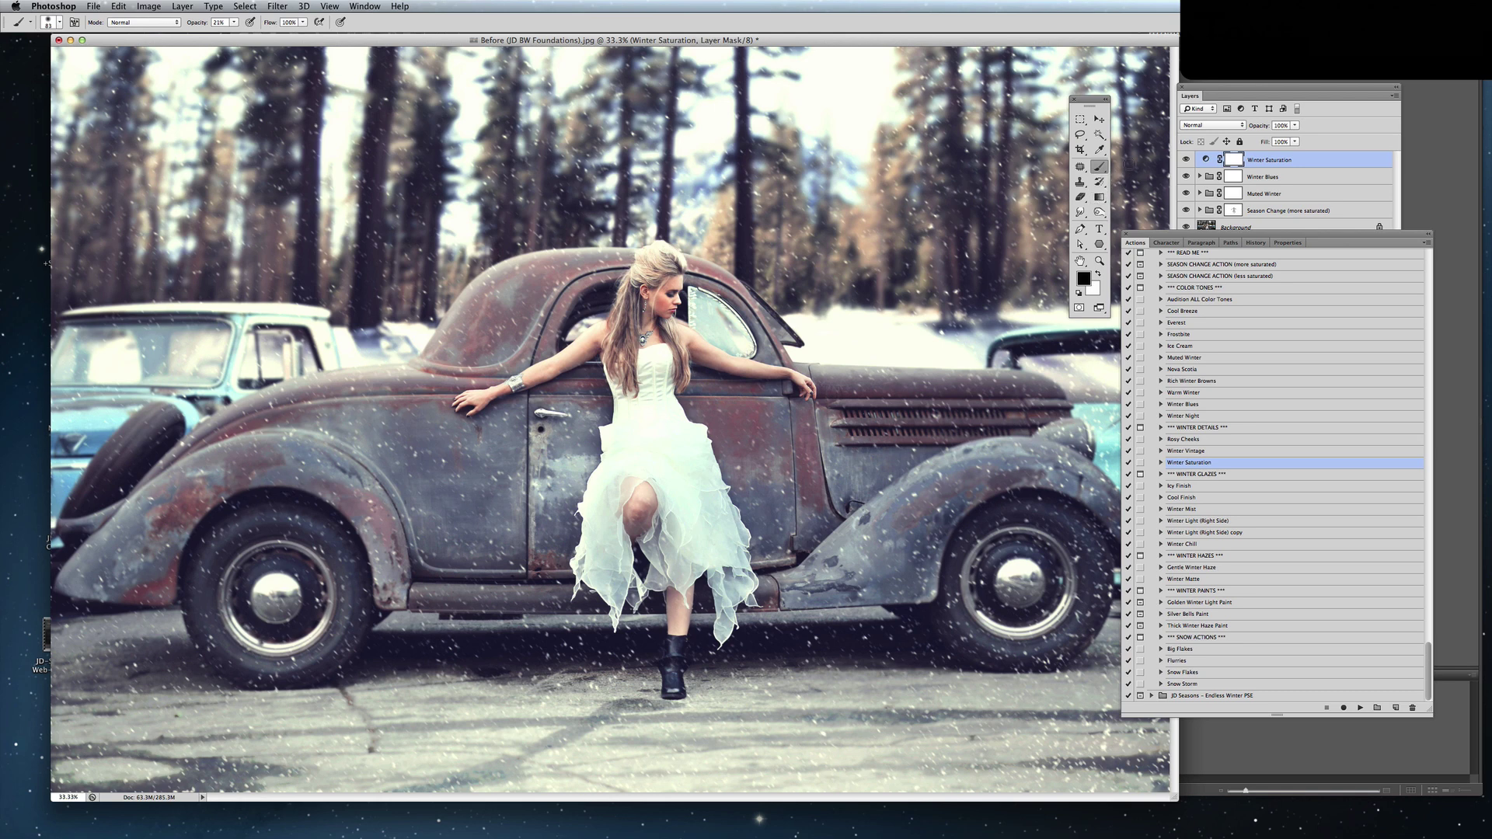
Run the Winter Mist action above Winter Saturation and lower the layer's opacity to a few percent.
{"action": "left_click", "coordinate": [1211, 509]}
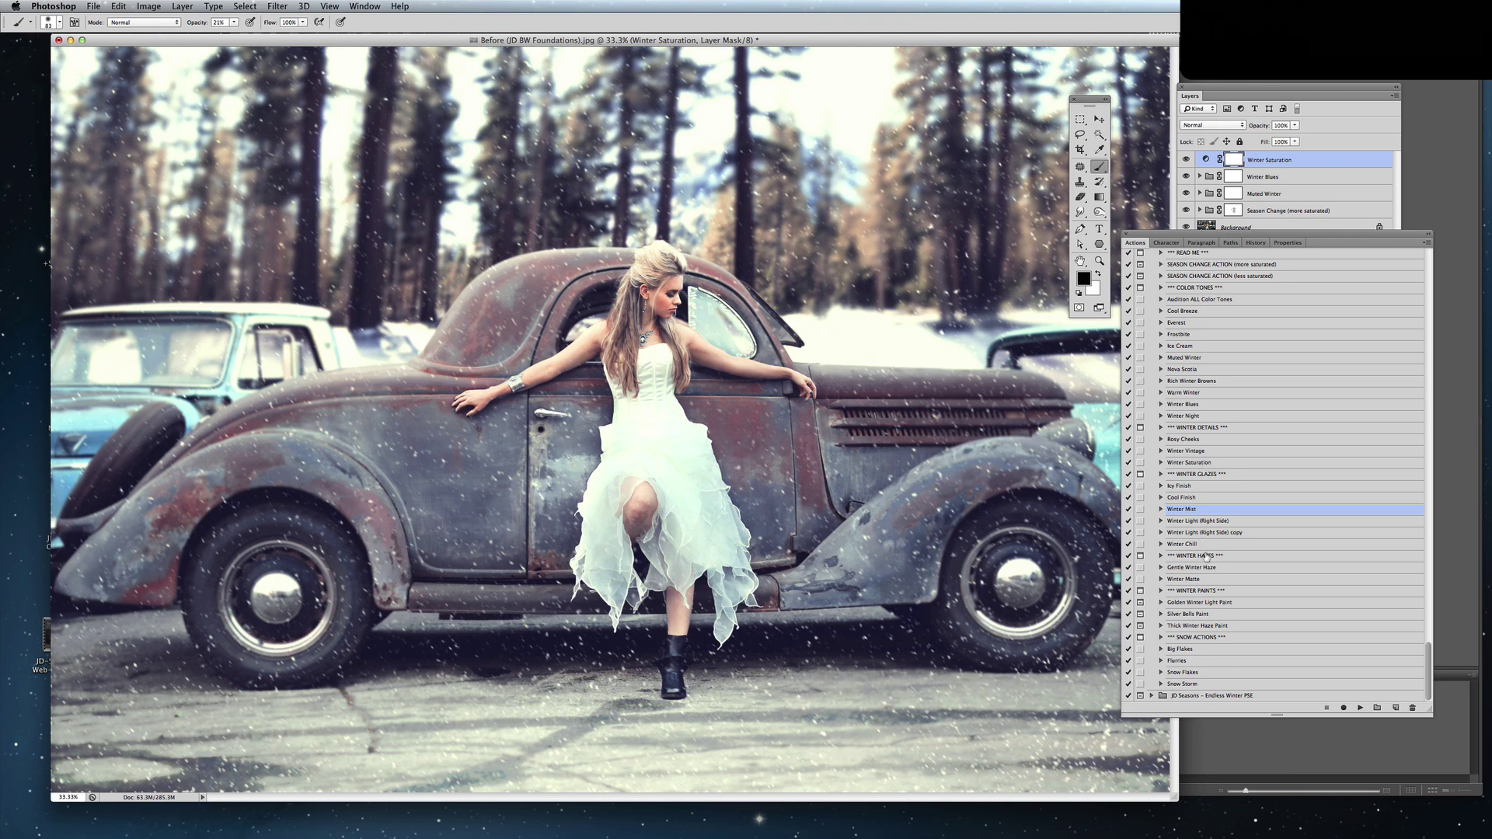
{"action": "left_click", "coordinate": [1357, 707]}
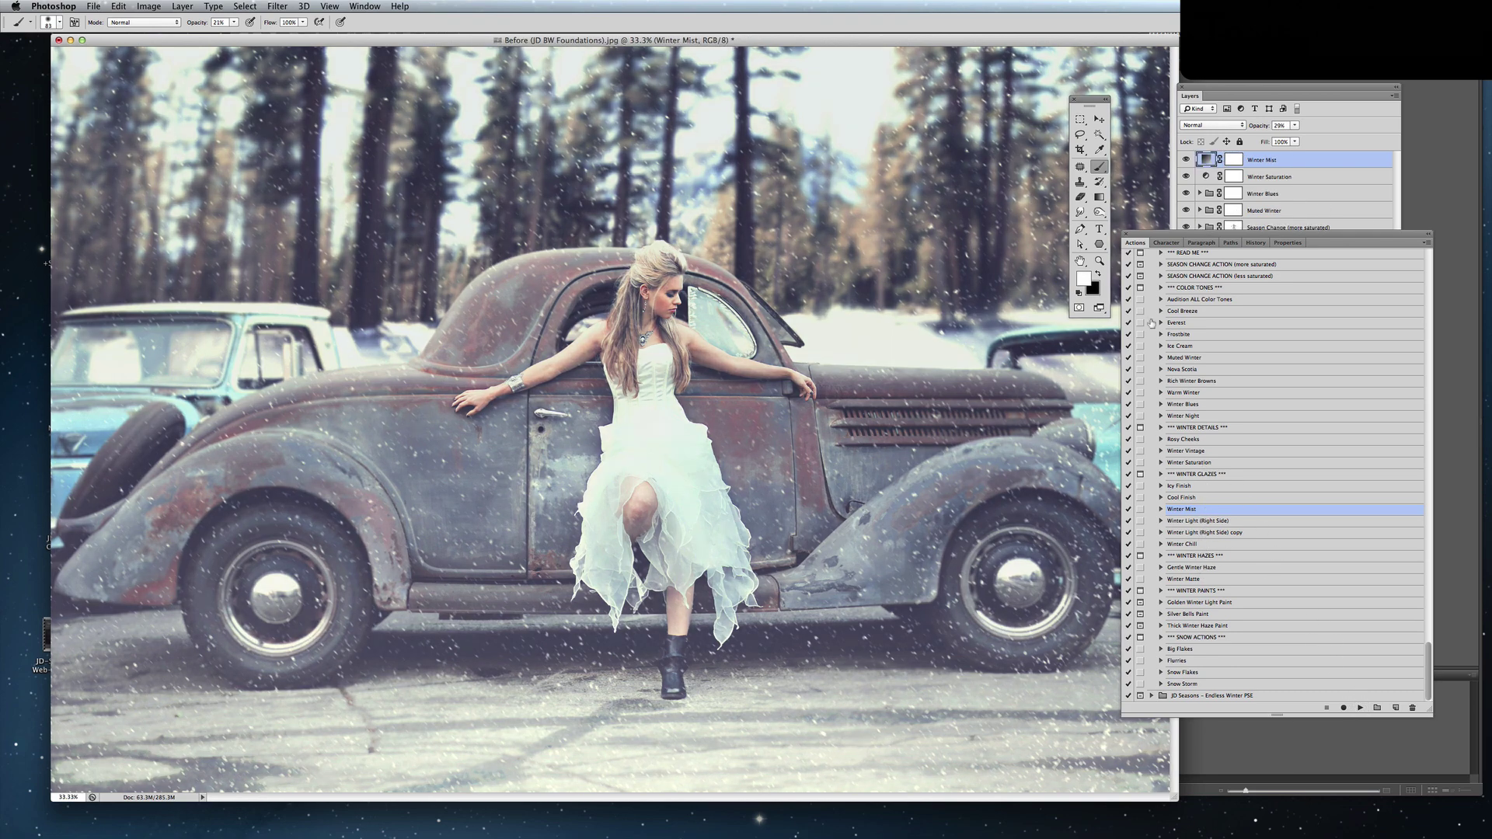
{"action": "left_click", "coordinate": [1294, 125]}
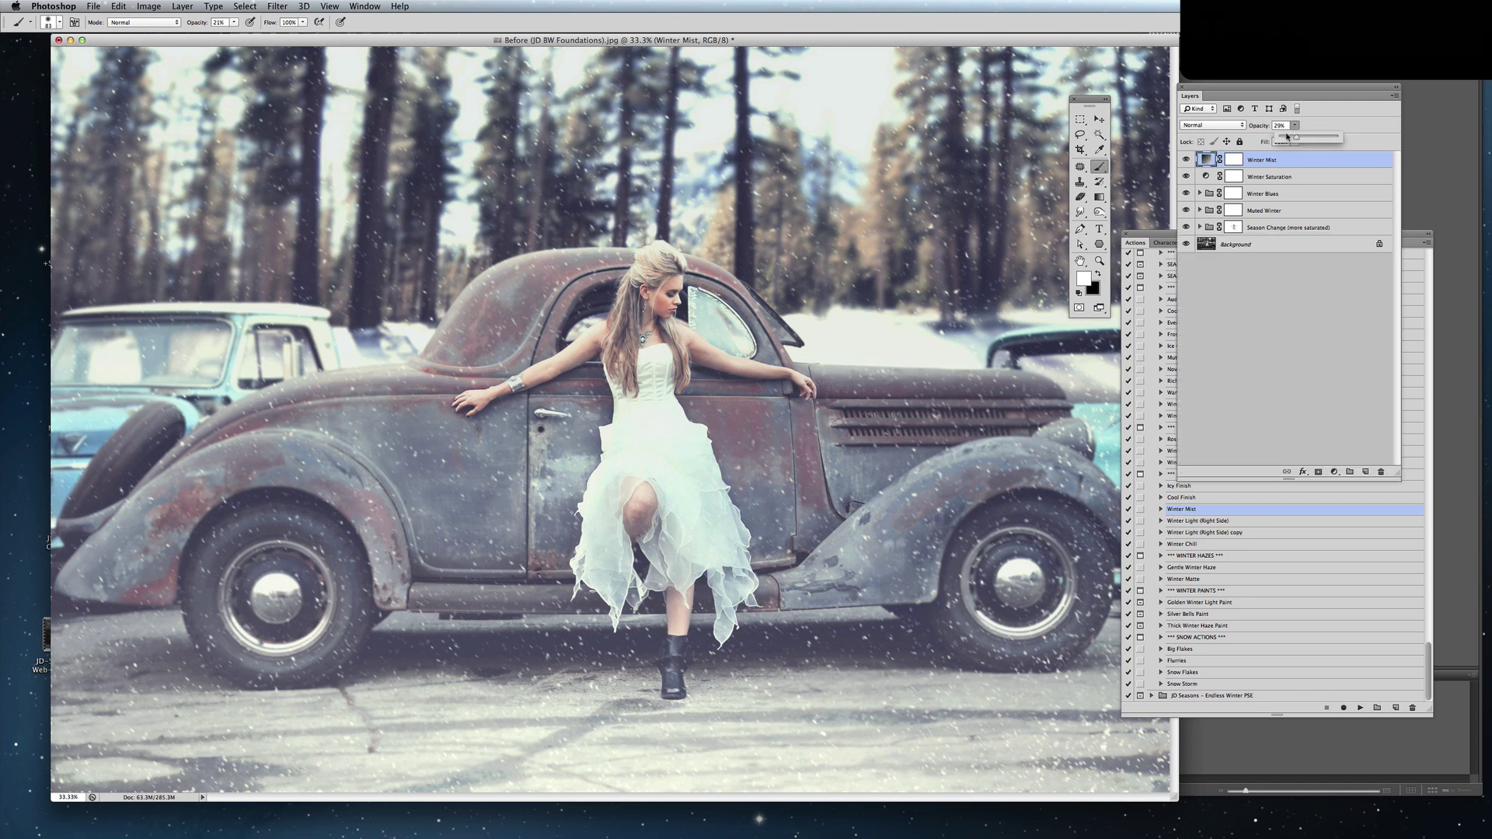
{"action": "left_click_drag", "start_coordinate": [1285, 138], "coordinate": [1283, 137]}
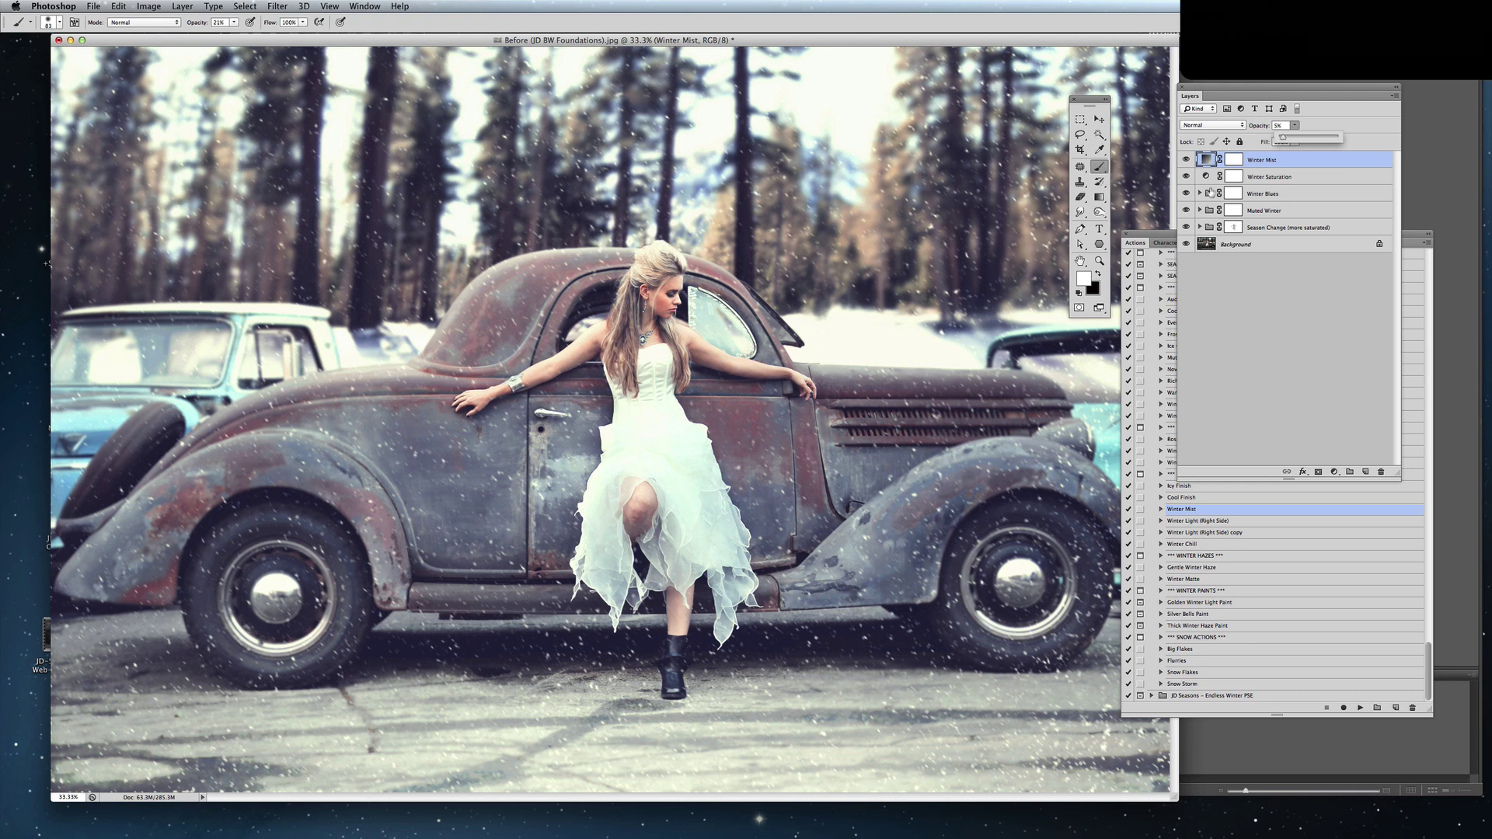
Run the Silver Bells Paint action above Winter Mist and make white the foreground color.
{"action": "left_click", "coordinate": [1163, 236]}
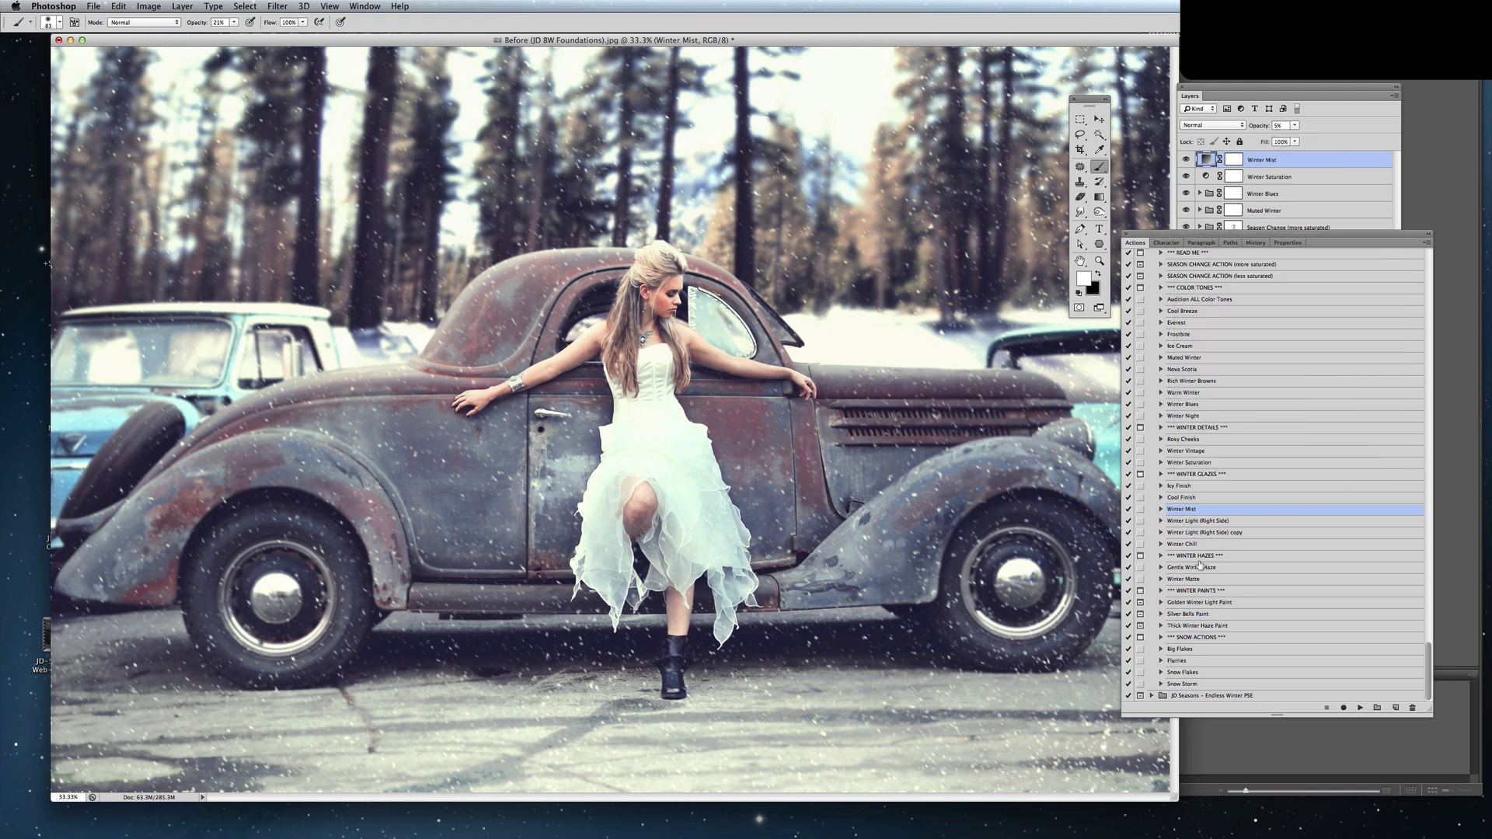
{"action": "left_click", "coordinate": [1205, 614]}
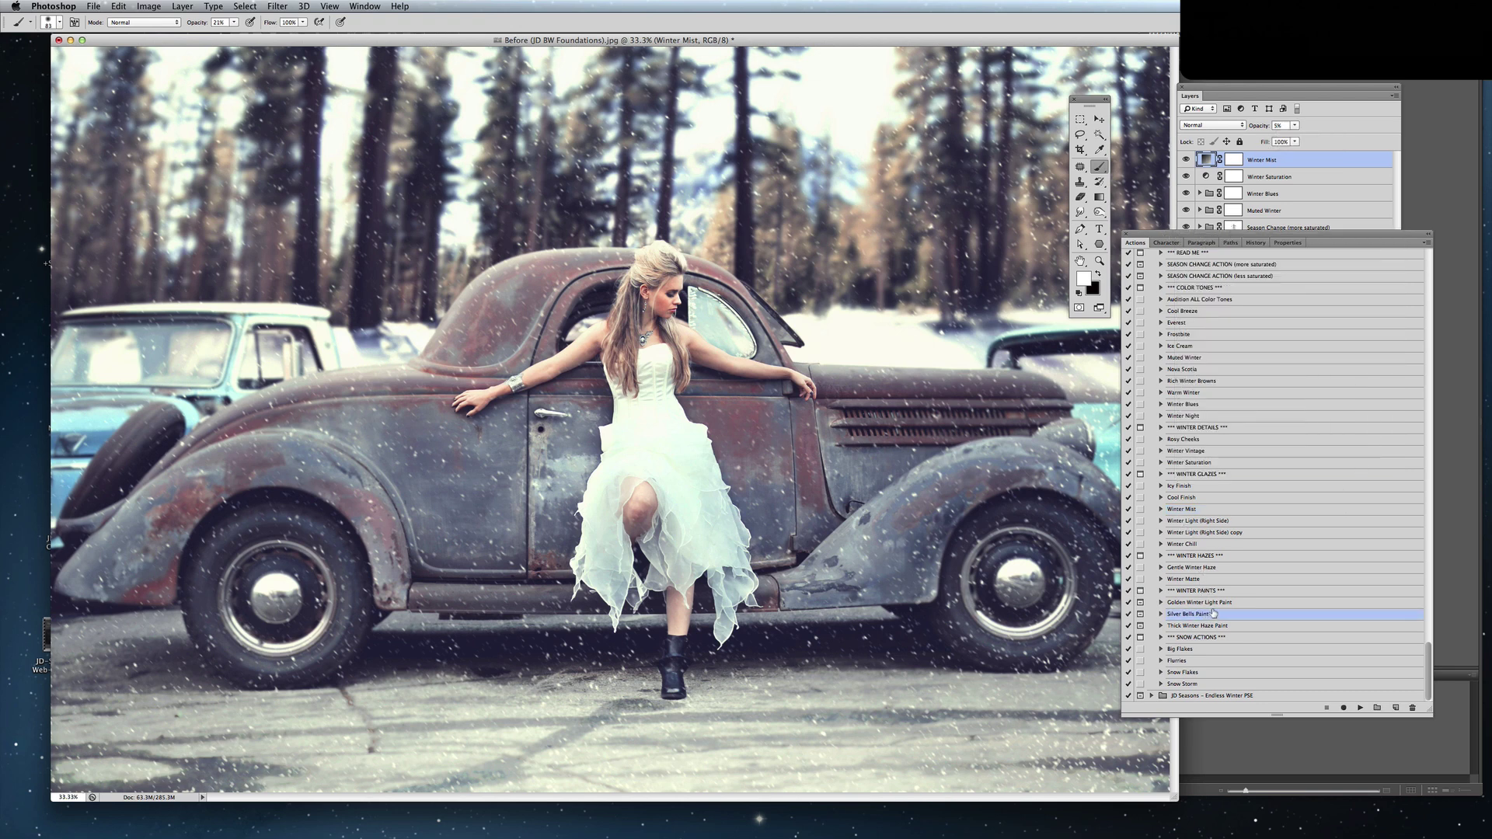
{"action": "left_click", "coordinate": [1359, 707]}
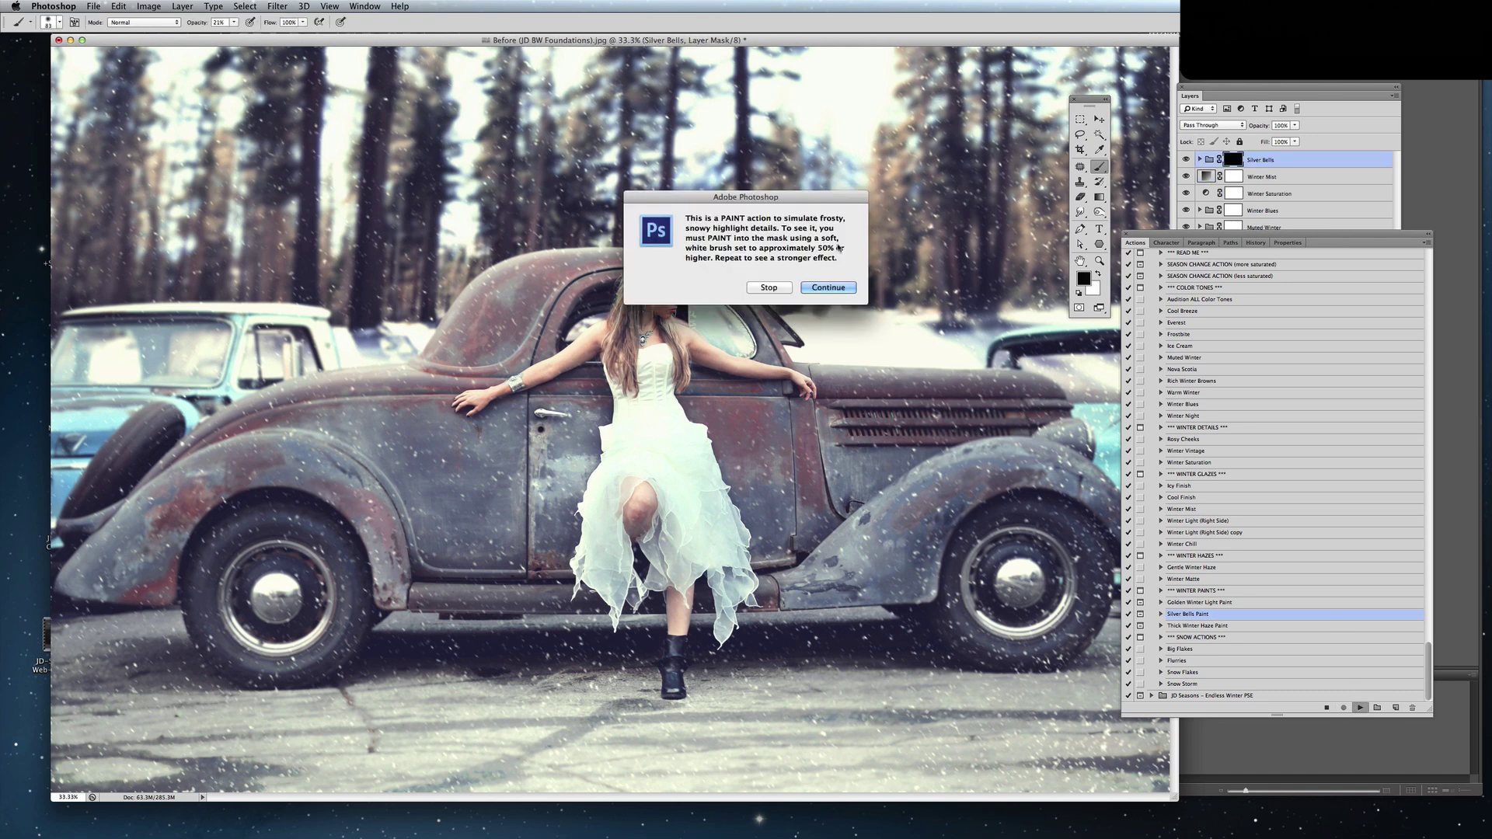
{"action": "left_click", "coordinate": [830, 288]}
{"action": "left_click", "coordinate": [1097, 274]}
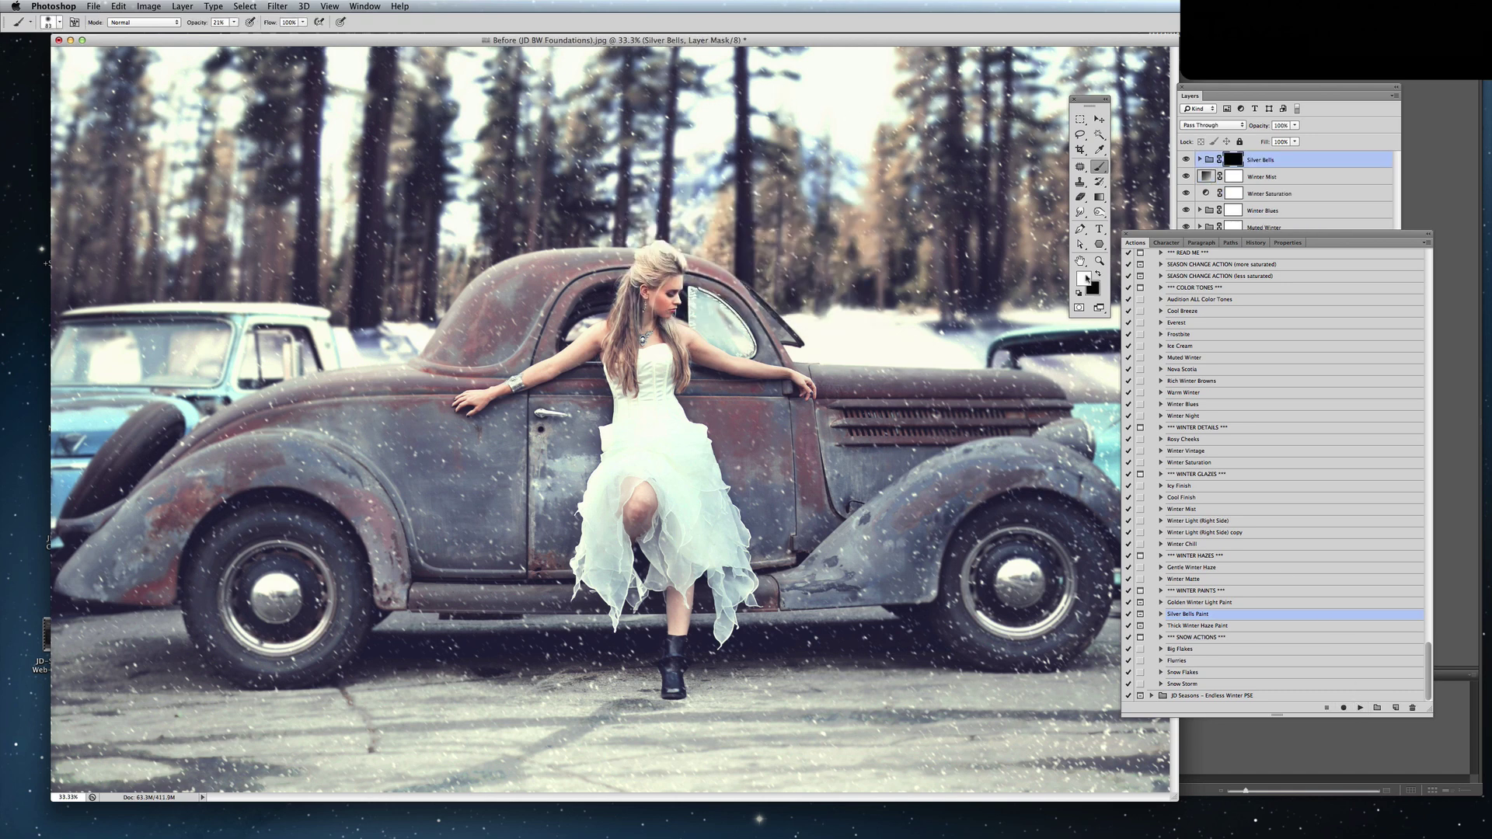
Paint white on the Silver Bells mask at 36% brush opacity along the car's roof, hood, body and both fenders.
{"action": "left_click", "coordinate": [1224, 161]}
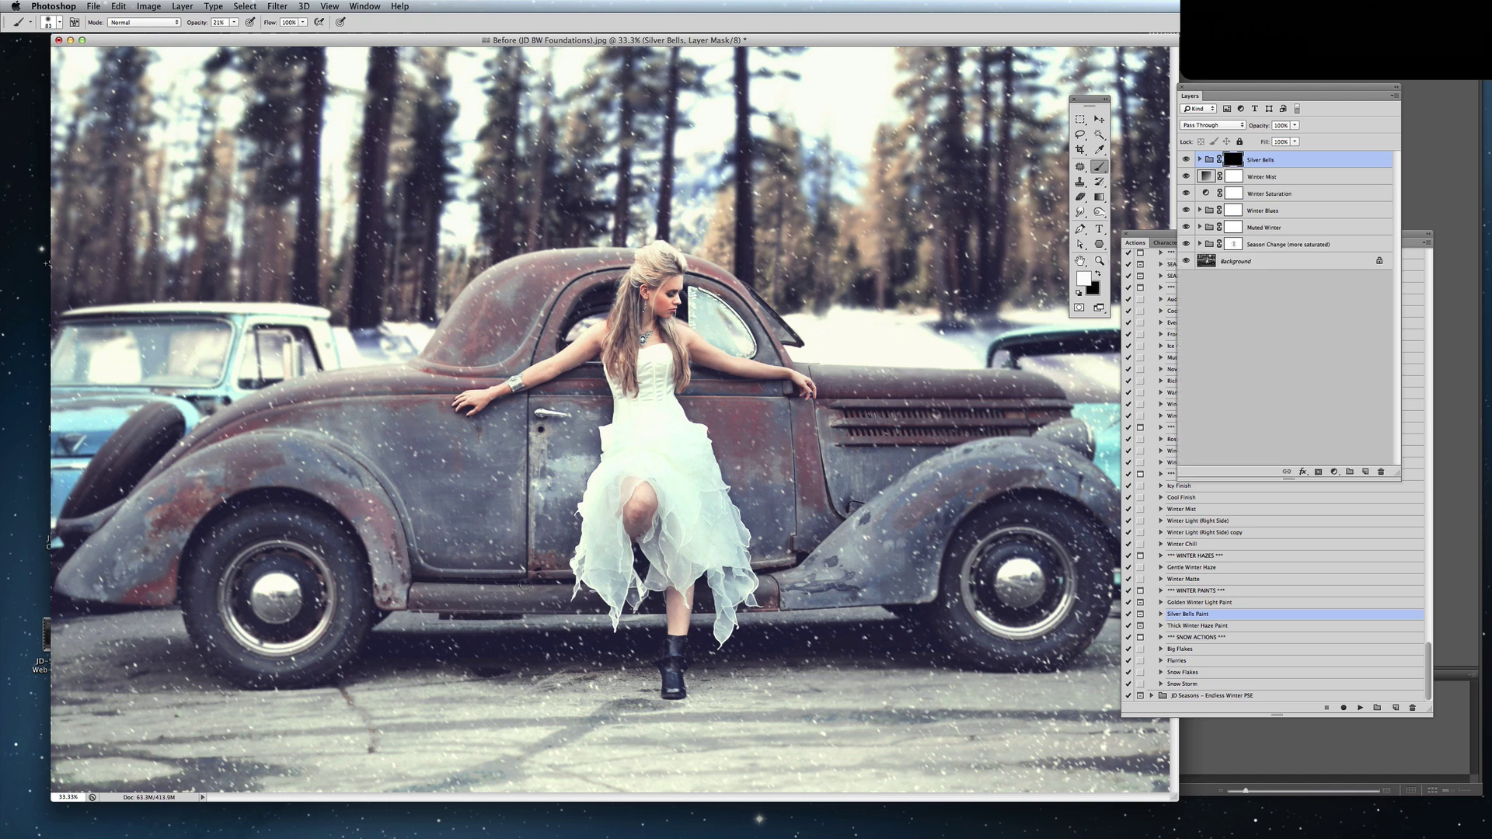
{"action": "left_click", "coordinate": [234, 23]}
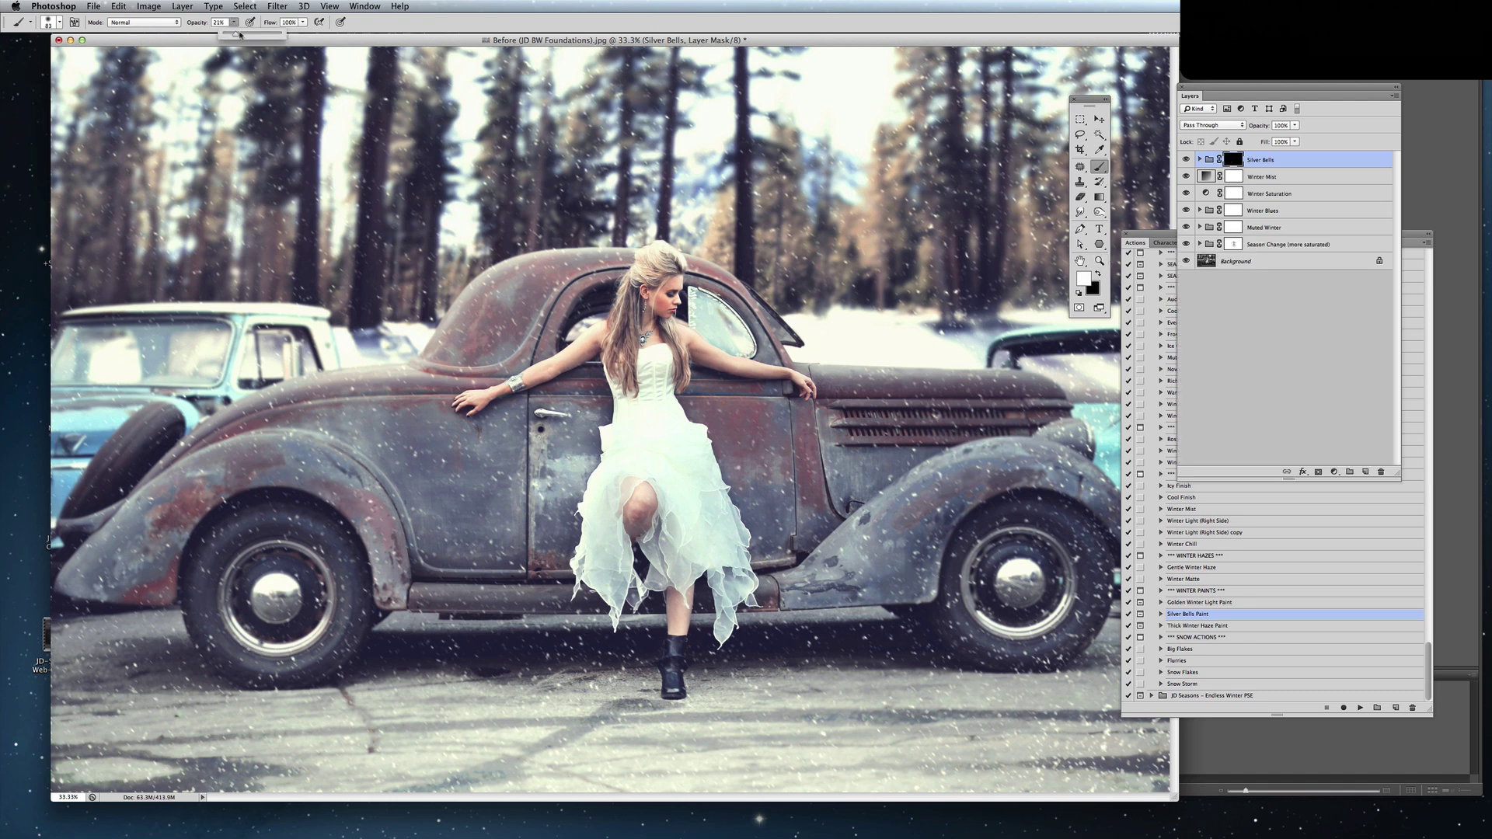
{"action": "left_click", "coordinate": [1235, 163]}
{"action": "mouse_move", "coordinate": [452, 339]}
{"action": "left_mouse_down"}
{"action": "mouse_move", "coordinate": [505, 276]}
{"action": "mouse_move", "coordinate": [599, 261]}
{"action": "mouse_move", "coordinate": [586, 253]}
{"action": "left_mouse_up"}
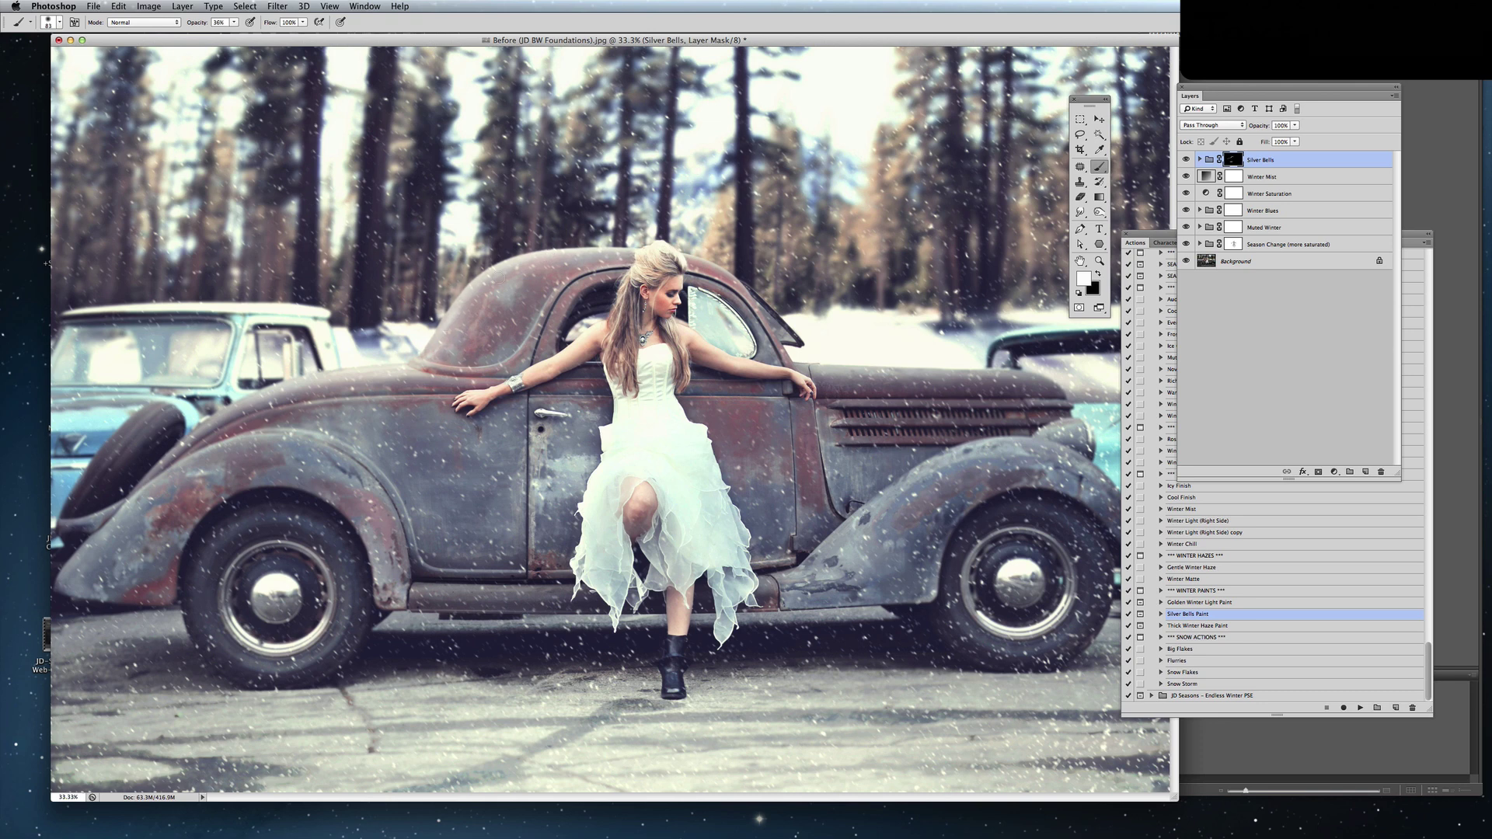
{"action": "mouse_move", "coordinate": [694, 259]}
{"action": "left_mouse_down"}
{"action": "mouse_move", "coordinate": [849, 348]}
{"action": "mouse_move", "coordinate": [971, 366]}
{"action": "mouse_move", "coordinate": [833, 362]}
{"action": "left_mouse_up"}
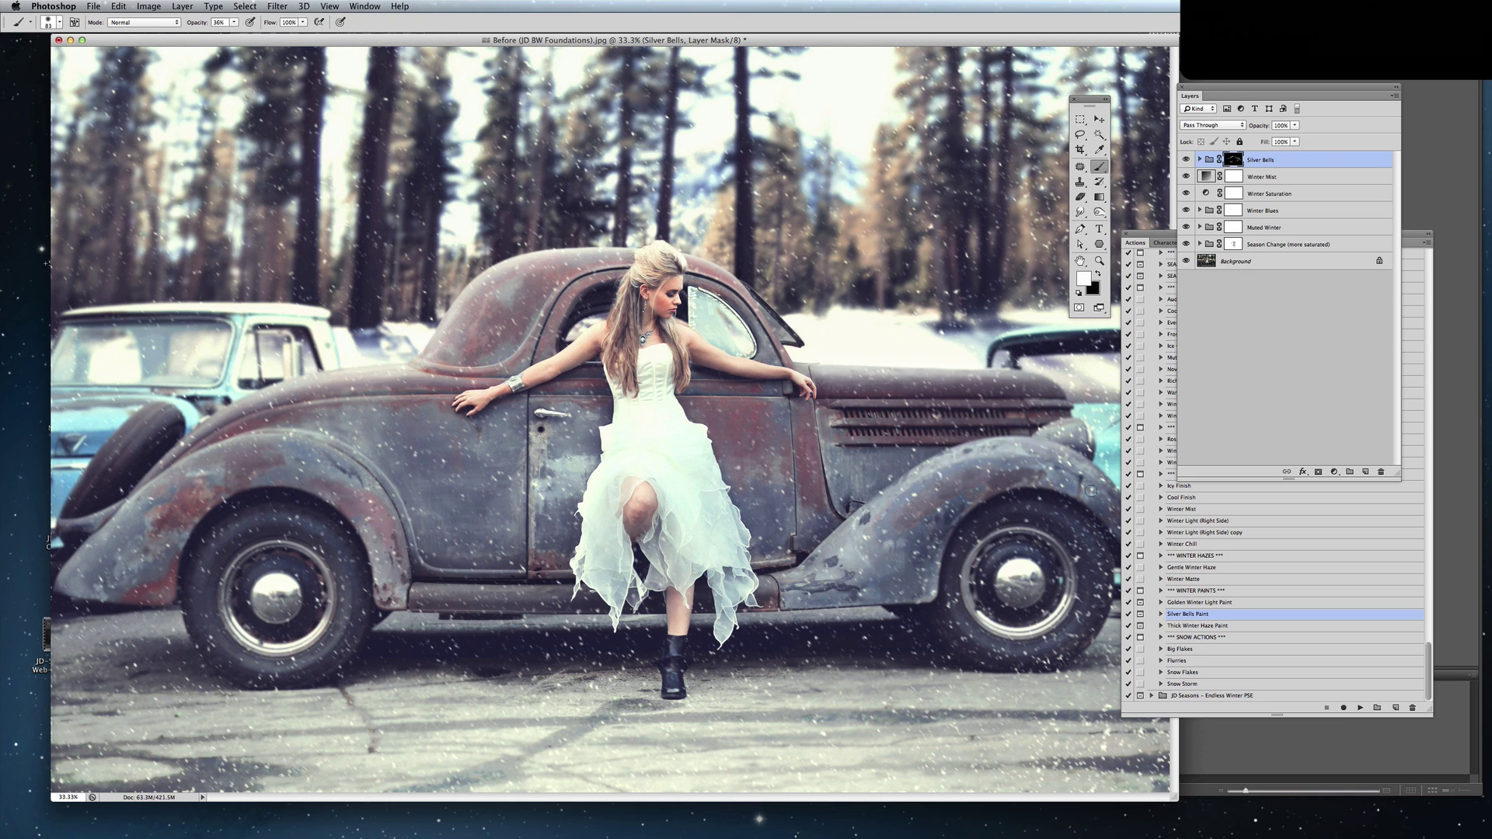
{"action": "left_click_drag", "start_coordinate": [771, 558], "coordinate": [519, 460]}
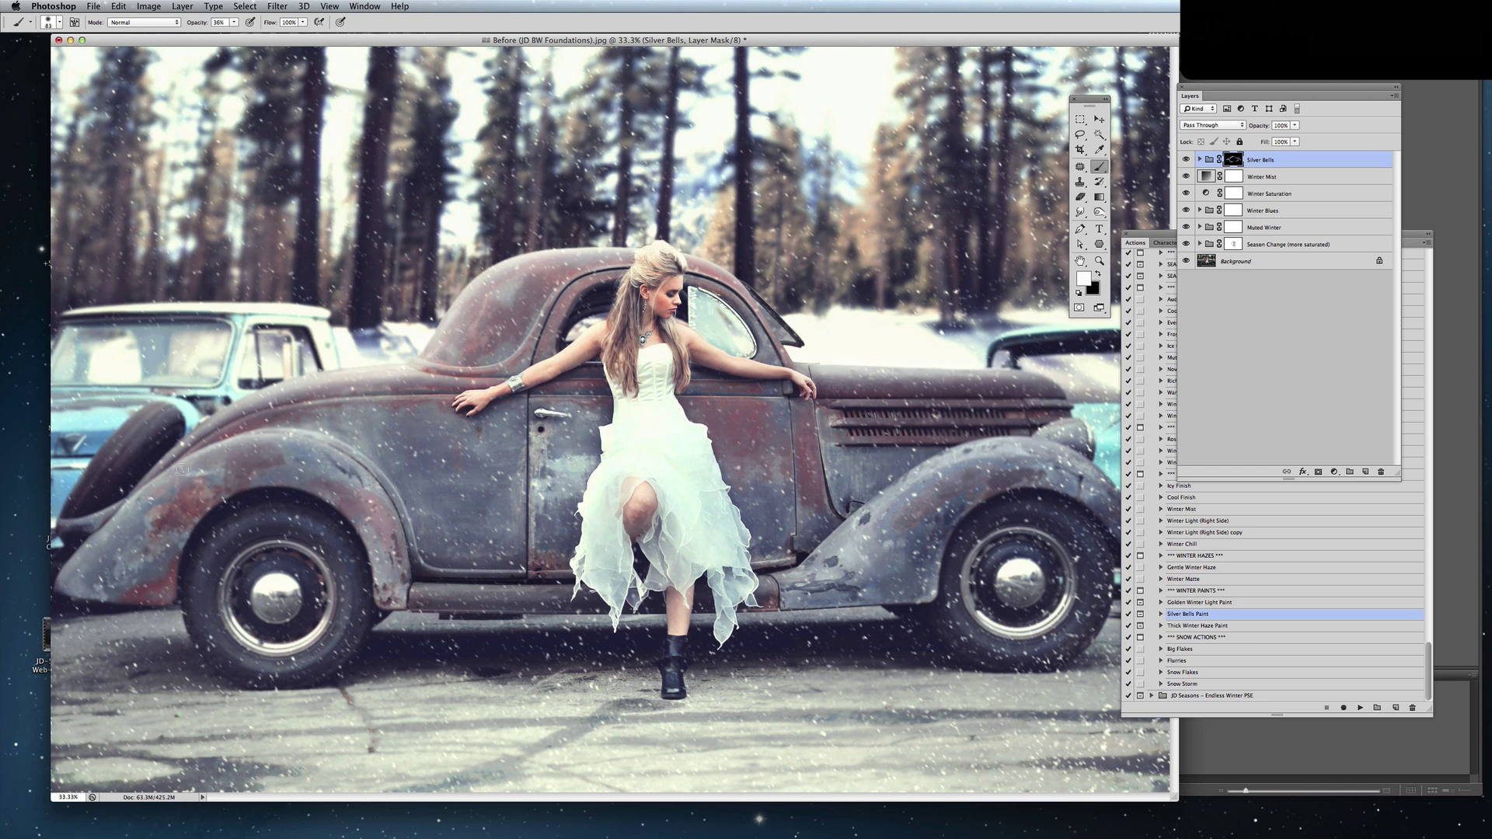
{"action": "mouse_move", "coordinate": [384, 450]}
{"action": "left_mouse_down"}
{"action": "mouse_move", "coordinate": [275, 566]}
{"action": "mouse_move", "coordinate": [305, 559]}
{"action": "mouse_move", "coordinate": [202, 592]}
{"action": "left_mouse_up"}
{"action": "mouse_move", "coordinate": [1065, 634]}
{"action": "left_mouse_down"}
{"action": "mouse_move", "coordinate": [1027, 653]}
{"action": "mouse_move", "coordinate": [1095, 574]}
{"action": "mouse_move", "coordinate": [915, 490]}
{"action": "left_mouse_up"}
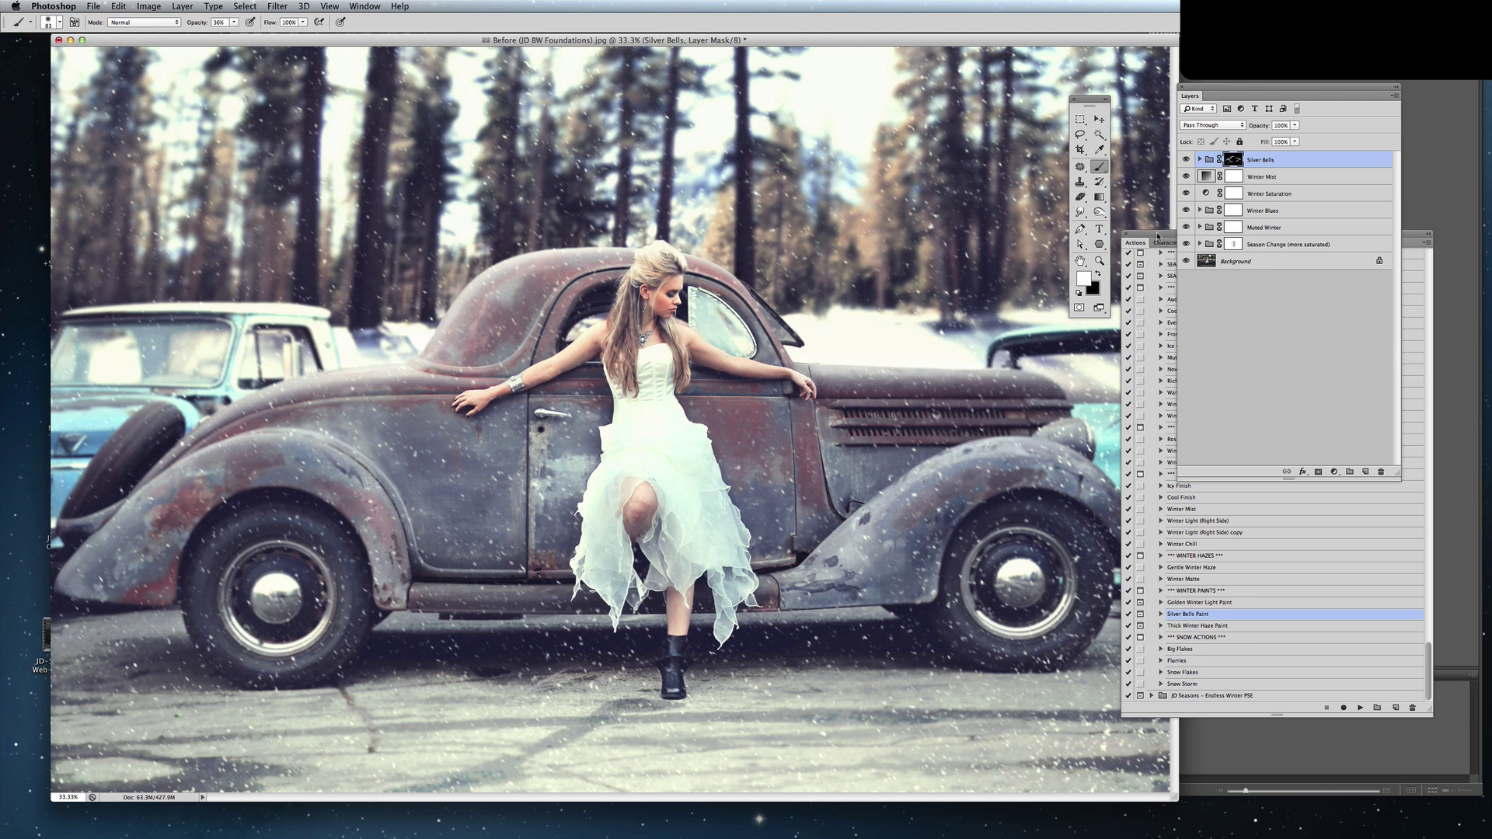
Run the Flurries action from the Snow Actions set above the Silver Bells group.
{"action": "left_click", "coordinate": [1159, 255]}
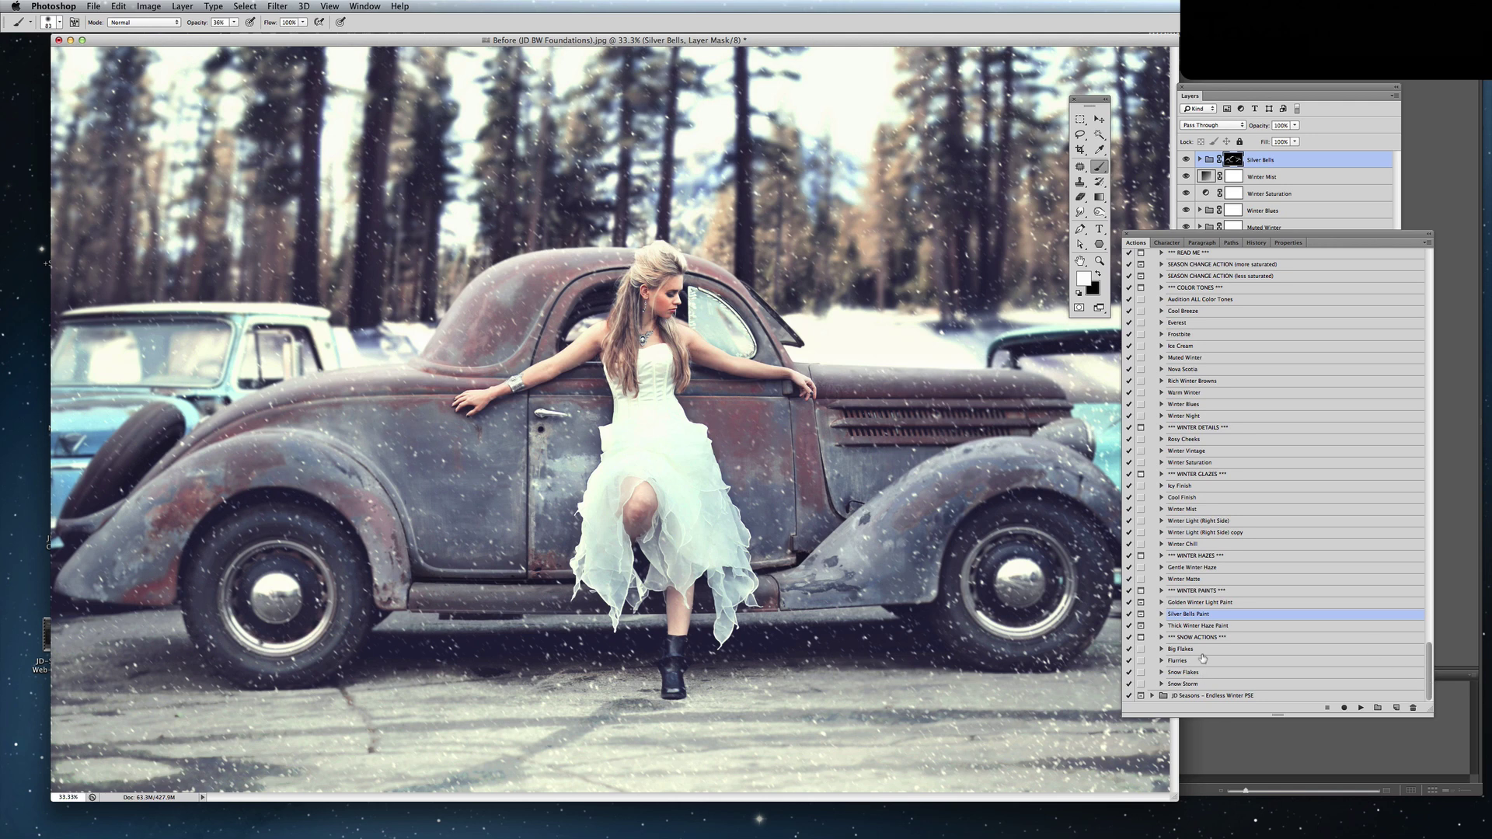
{"action": "left_click", "coordinate": [1196, 662]}
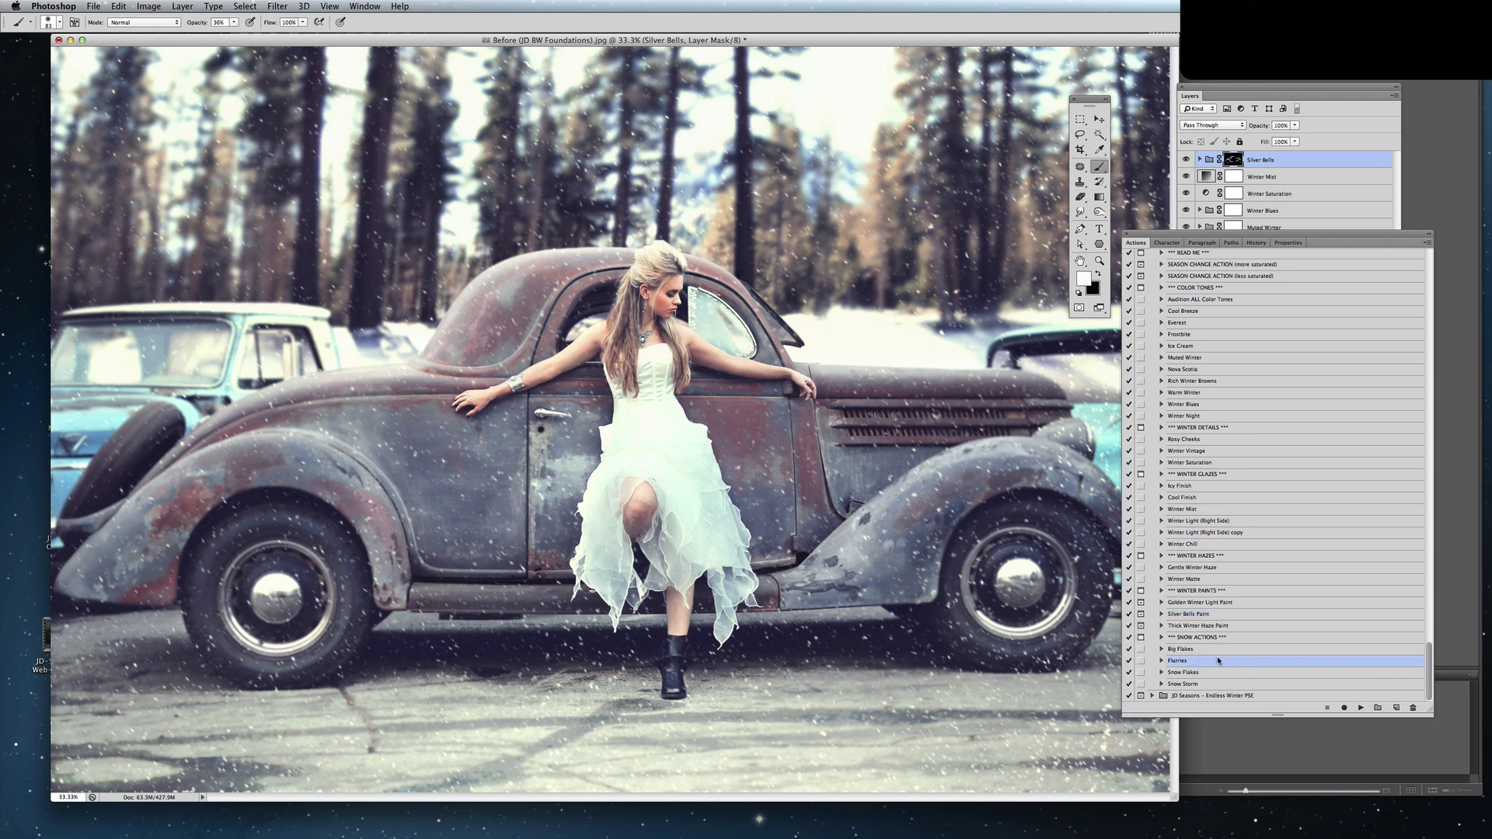
{"action": "left_click", "coordinate": [1360, 708]}
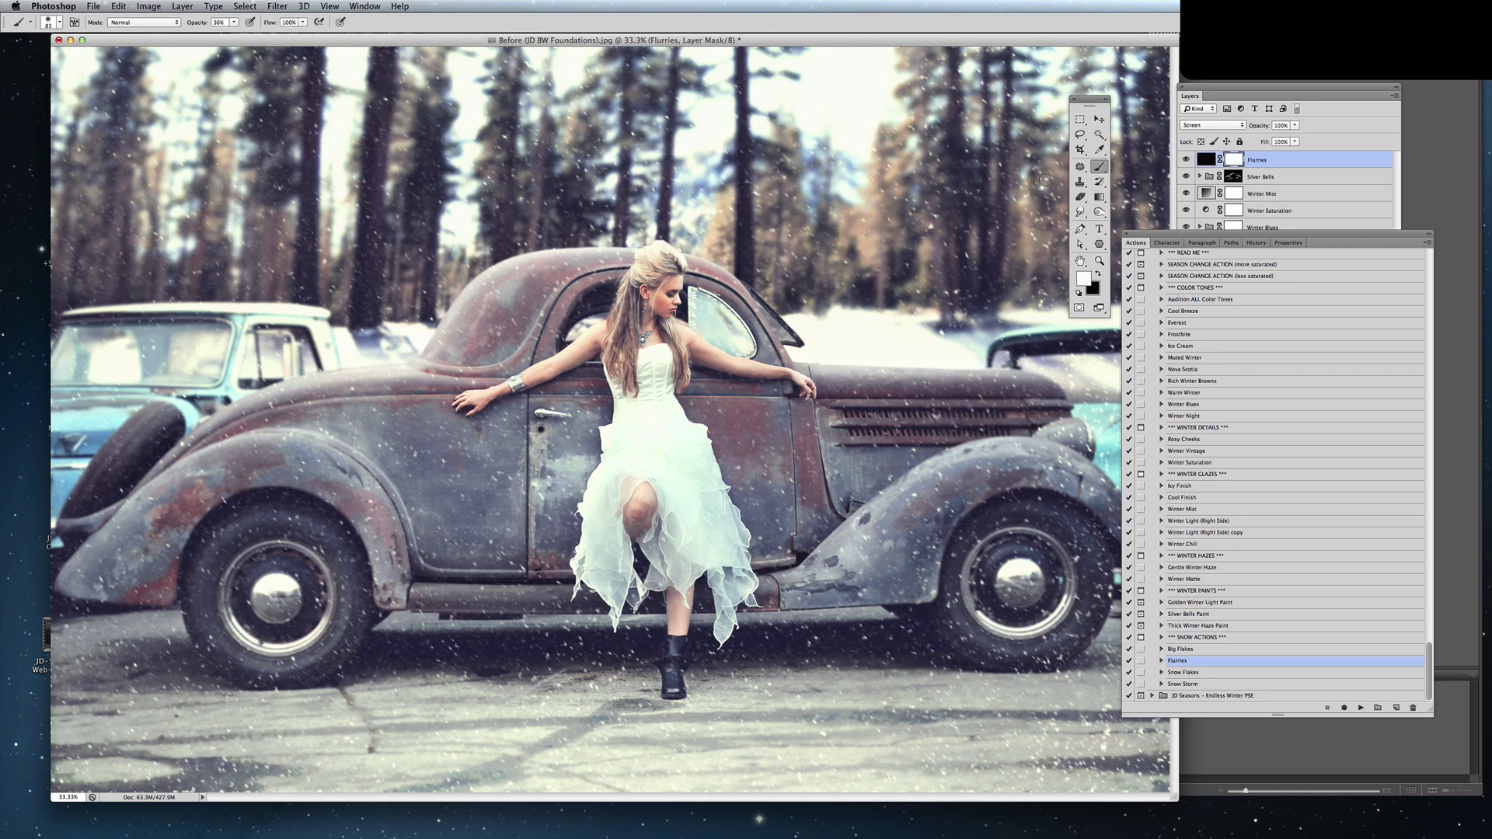
Paint black on the Flurries mask across the car and woman with a 332 px brush at 68% opacity.
{"action": "left_click", "coordinate": [1186, 164]}
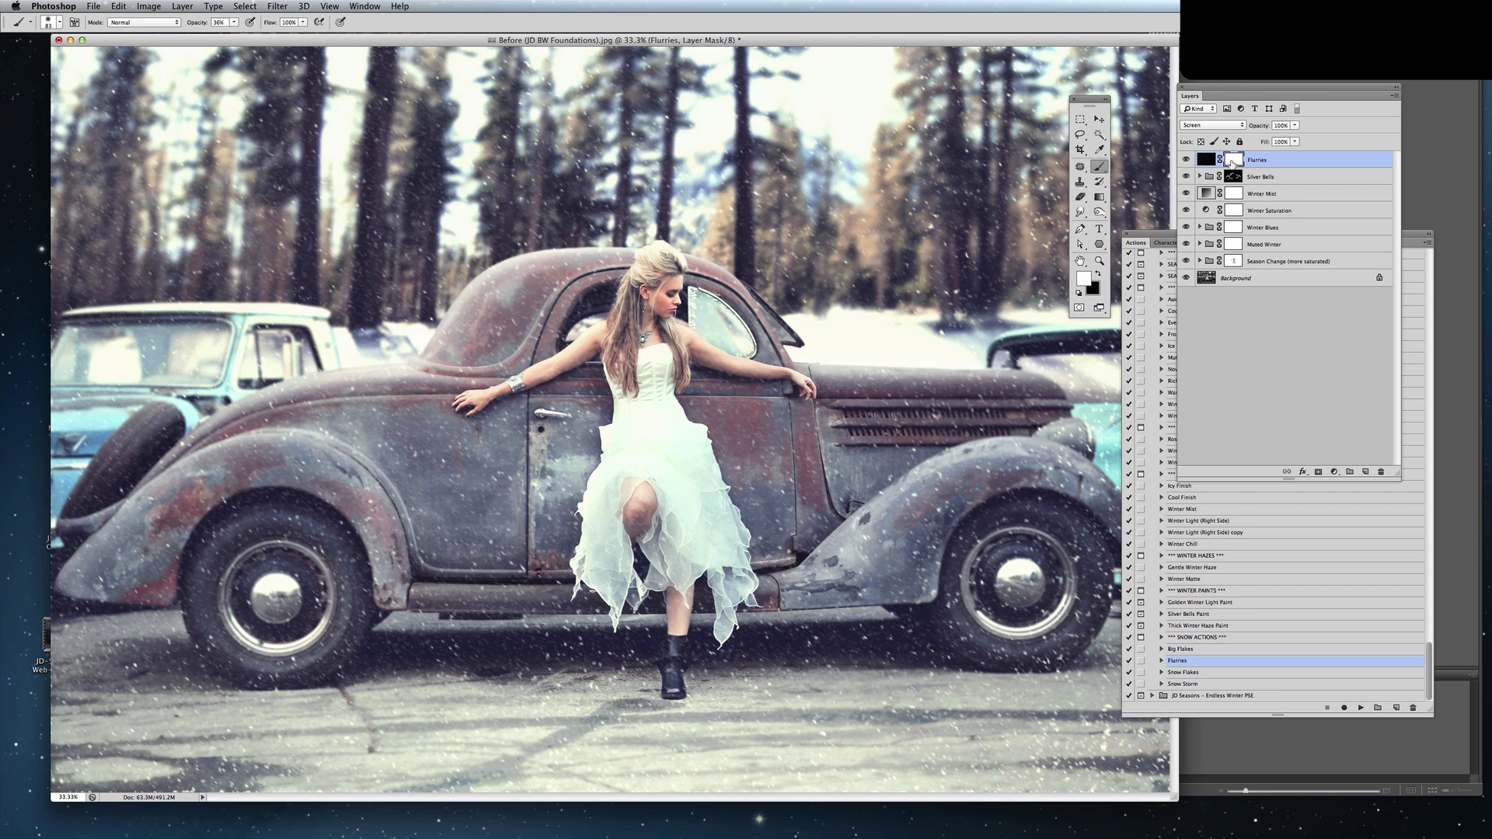
{"action": "key", "text": "x"}
{"action": "left_click", "coordinate": [59, 24]}
{"action": "left_click_drag", "start_coordinate": [78, 61], "coordinate": [115, 61]}
{"action": "left_click", "coordinate": [233, 21]}
{"action": "left_click", "coordinate": [254, 37]}
{"action": "mouse_move", "coordinate": [834, 371]}
{"action": "left_mouse_down"}
{"action": "mouse_move", "coordinate": [598, 482]}
{"action": "mouse_move", "coordinate": [509, 303]}
{"action": "mouse_move", "coordinate": [102, 383]}
{"action": "mouse_move", "coordinate": [63, 321]}
{"action": "mouse_move", "coordinate": [297, 398]}
{"action": "left_mouse_up"}
Run the Snow Flakes action above Flurries and mask its flakes off the lower part of the photo.
{"action": "left_click", "coordinate": [1208, 652]}
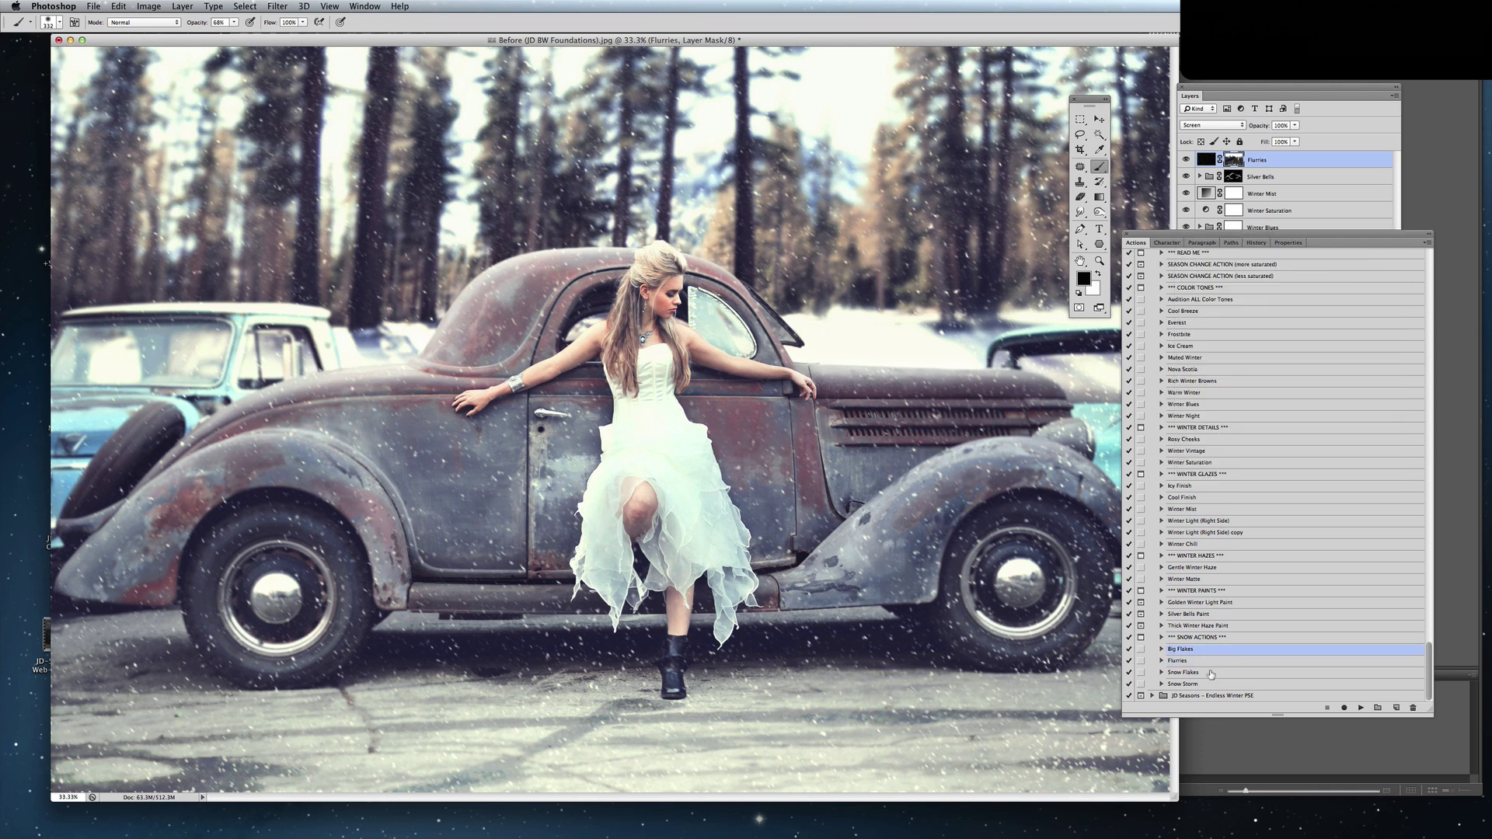
{"action": "left_click", "coordinate": [1233, 672]}
{"action": "left_click", "coordinate": [1358, 707]}
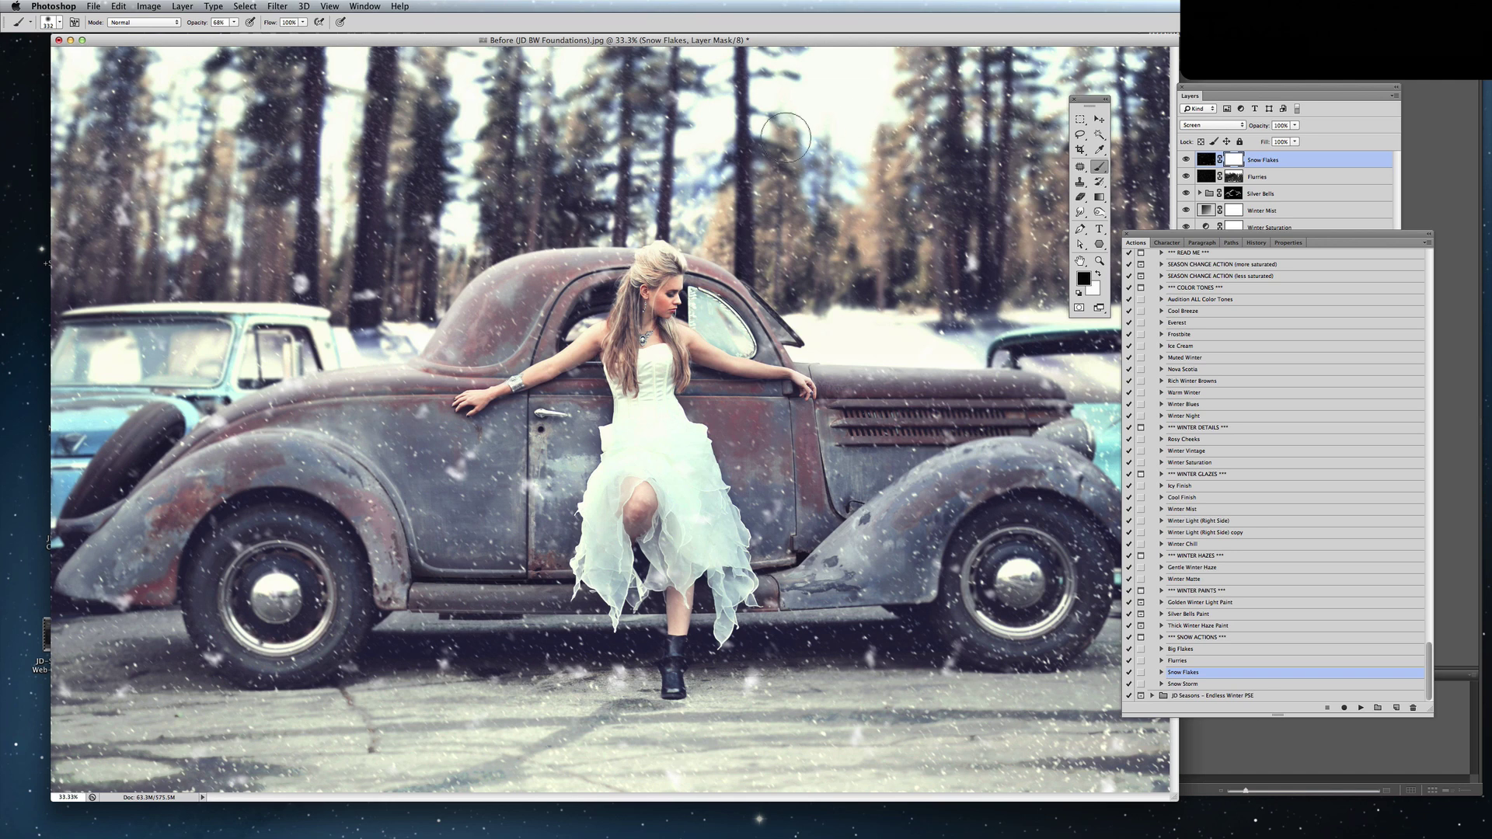
{"action": "left_click", "coordinate": [1233, 160]}
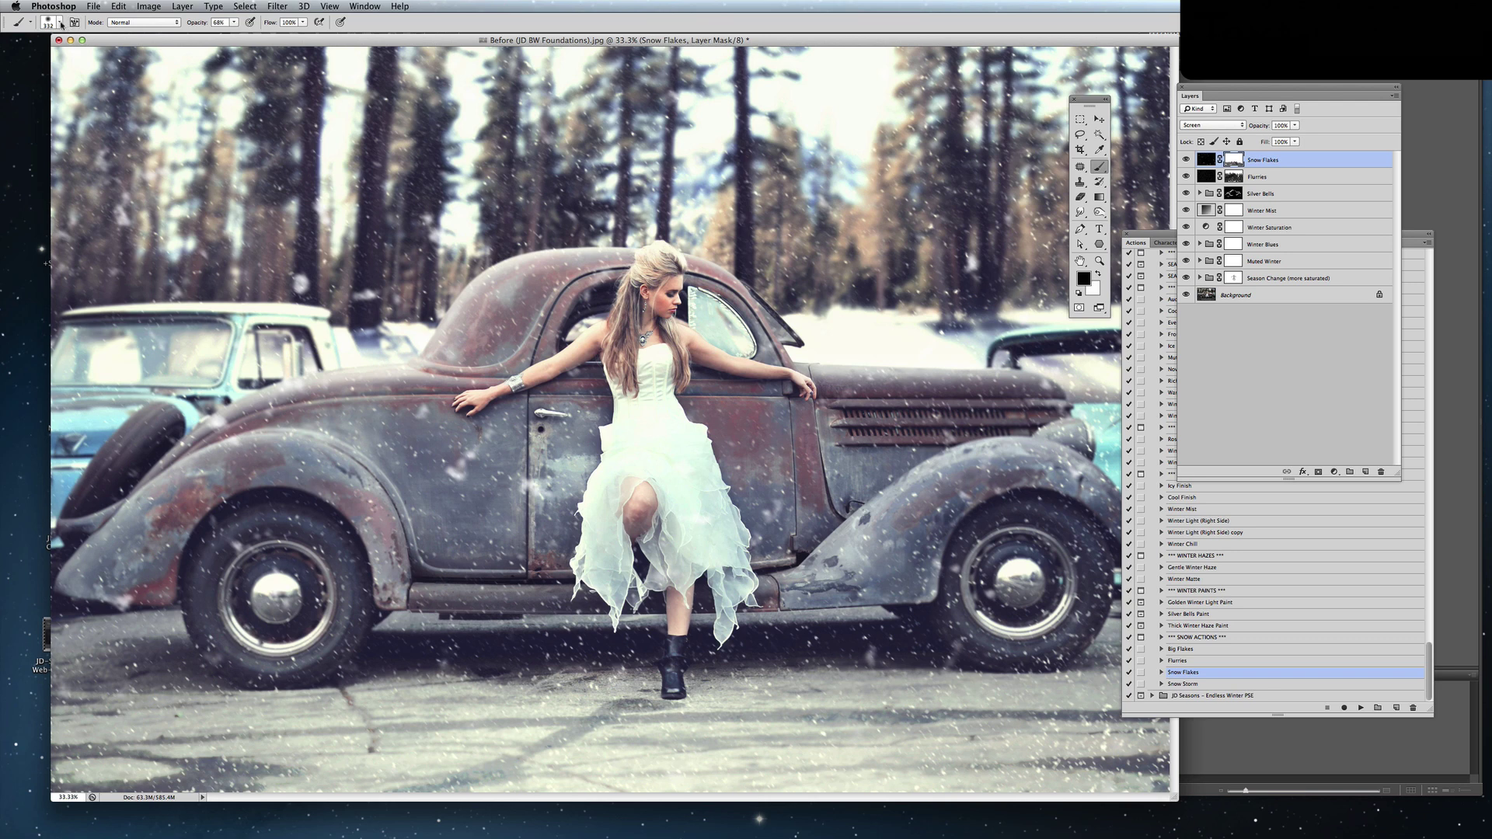
Load the brush file JD Endless Winter Snow Brushes.abr from the JD Endless Winter Snow Brushes folder.
{"action": "left_click", "coordinate": [60, 24]}
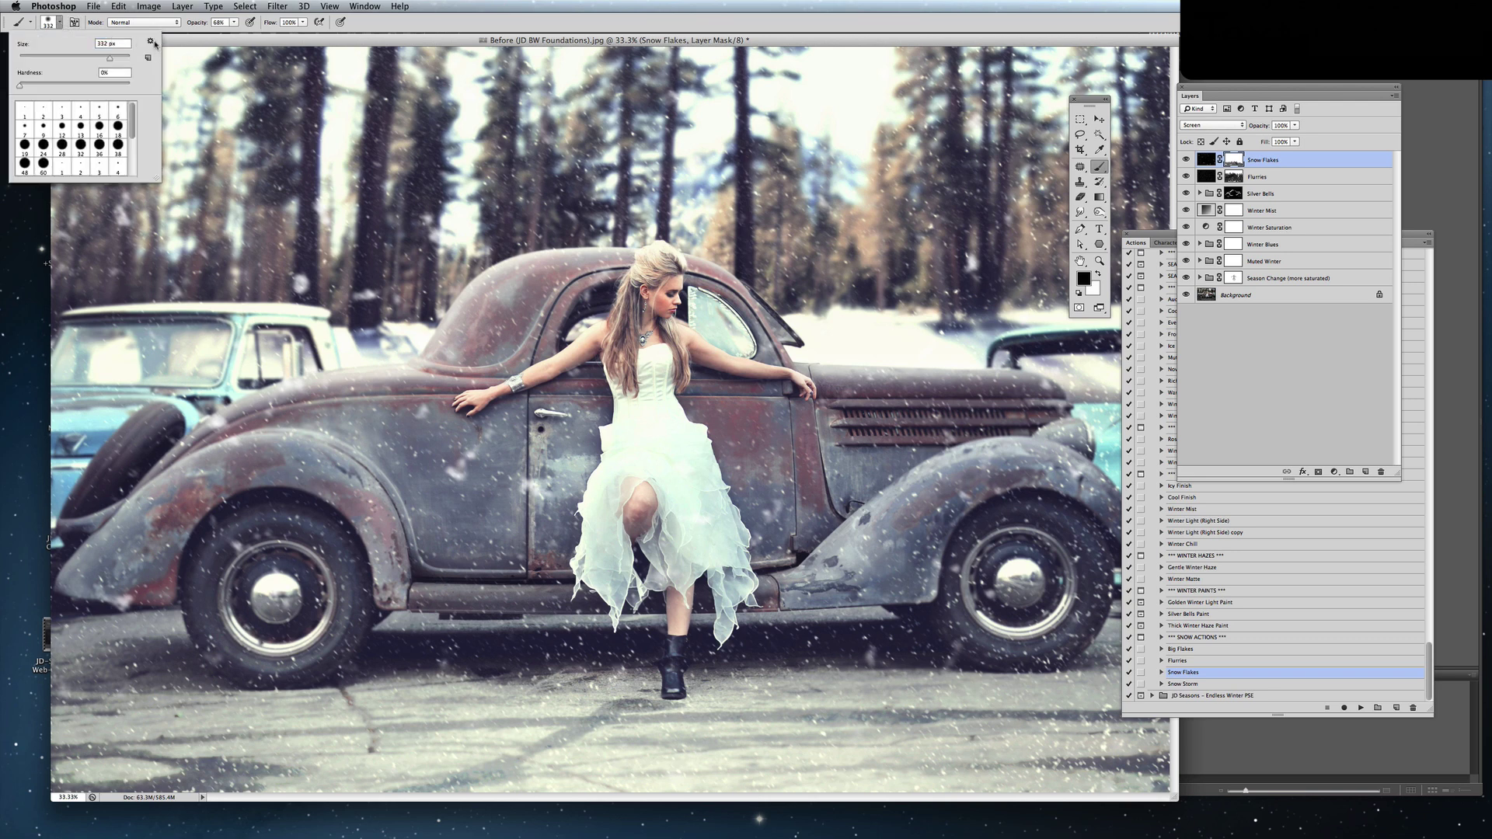
{"action": "left_click", "coordinate": [153, 43]}
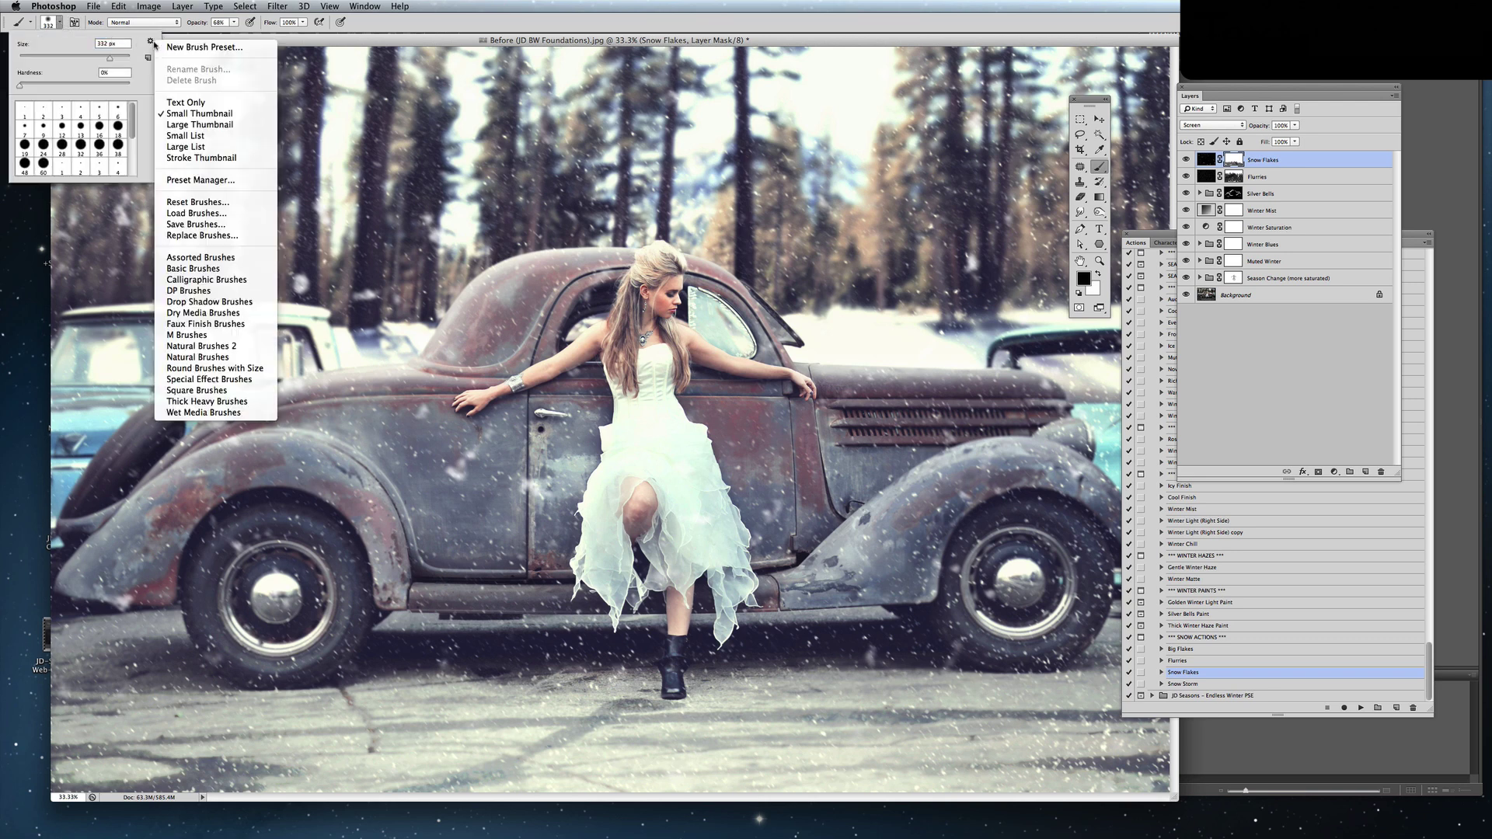
{"action": "left_click", "coordinate": [198, 213]}
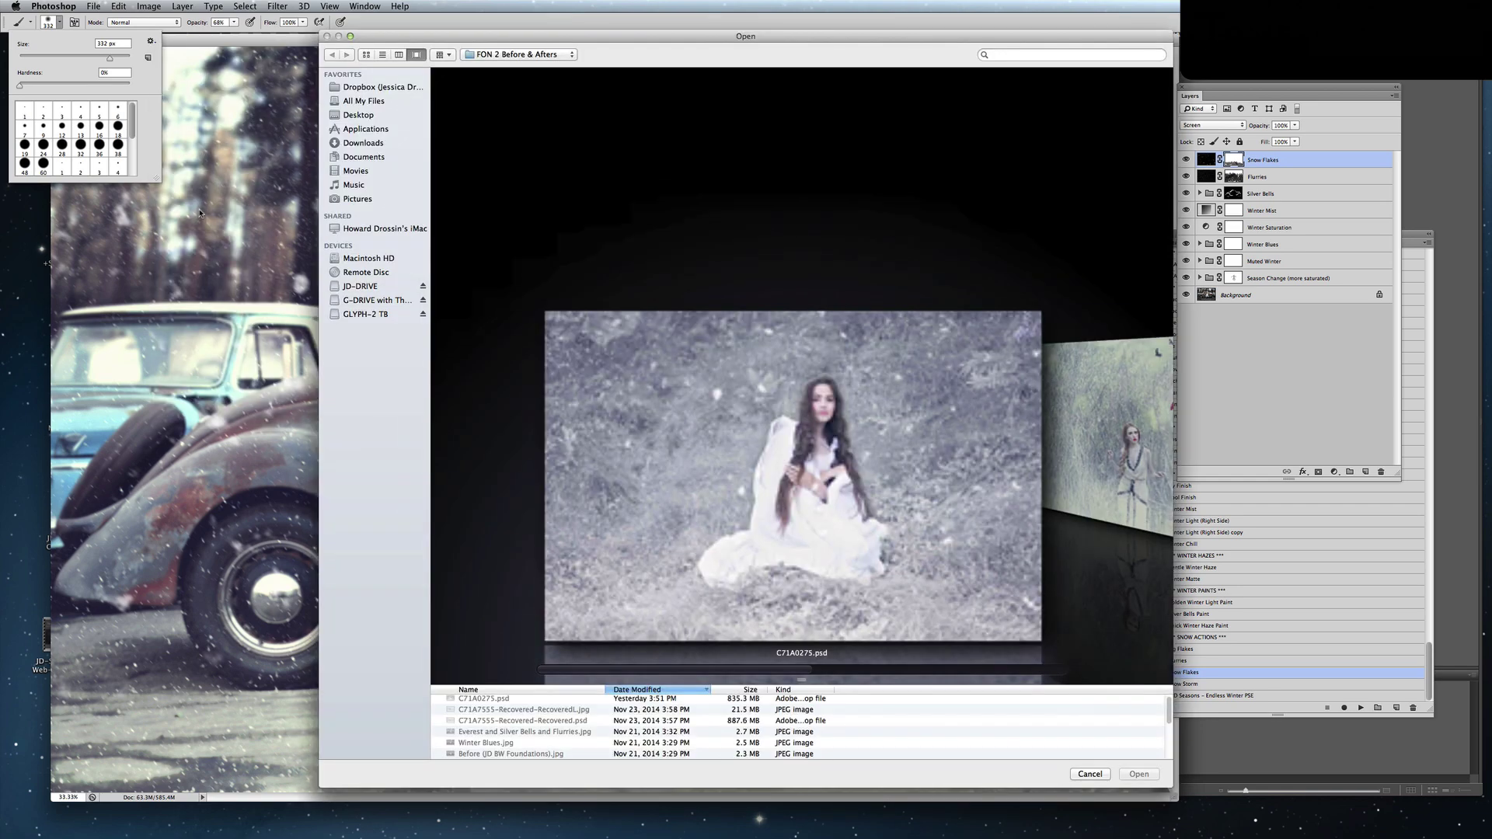
{"action": "left_click", "coordinate": [515, 59]}
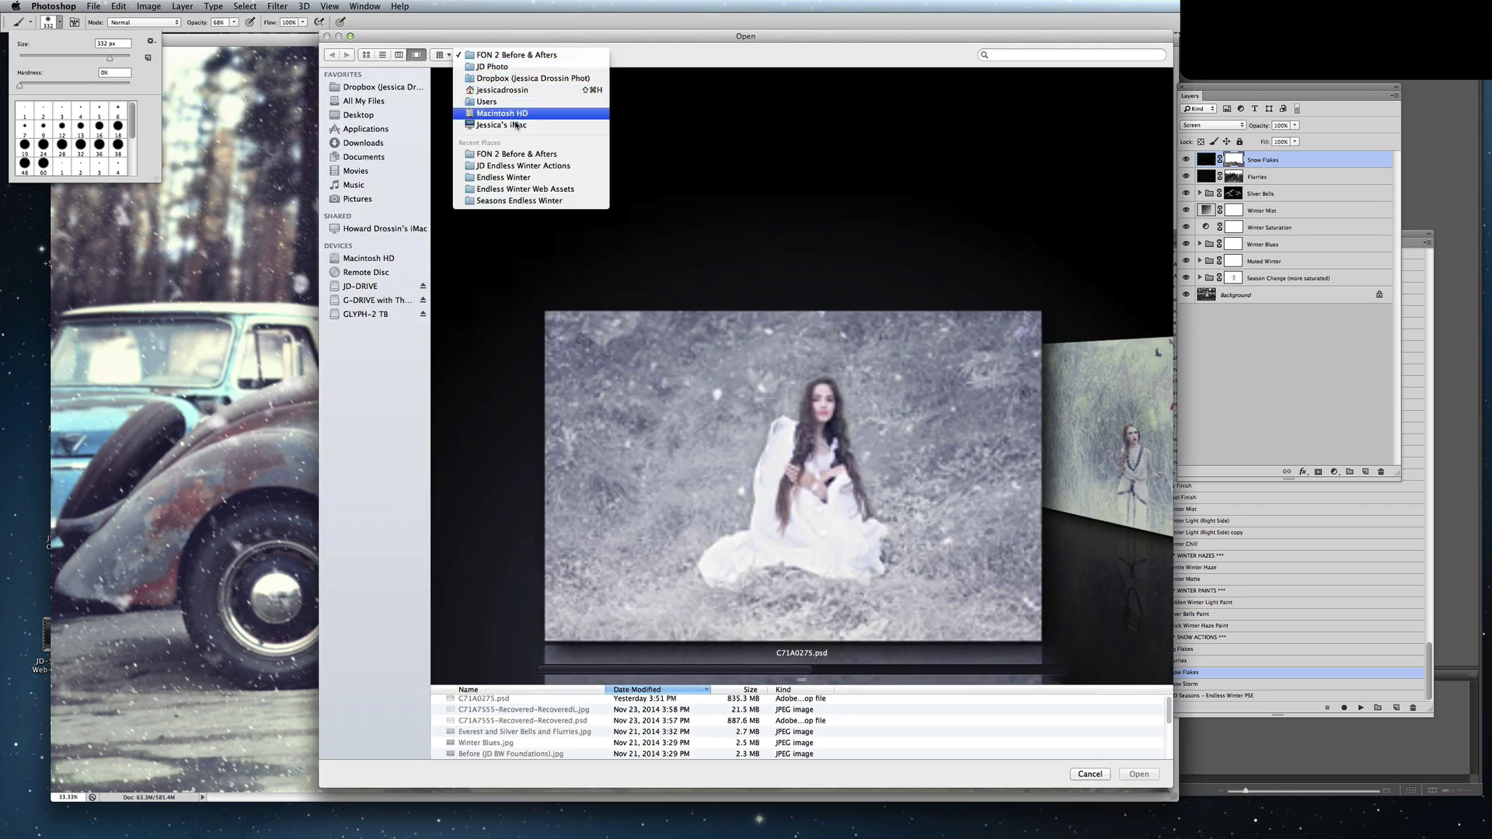
{"action": "left_click", "coordinate": [515, 167]}
{"action": "left_click", "coordinate": [482, 56]}
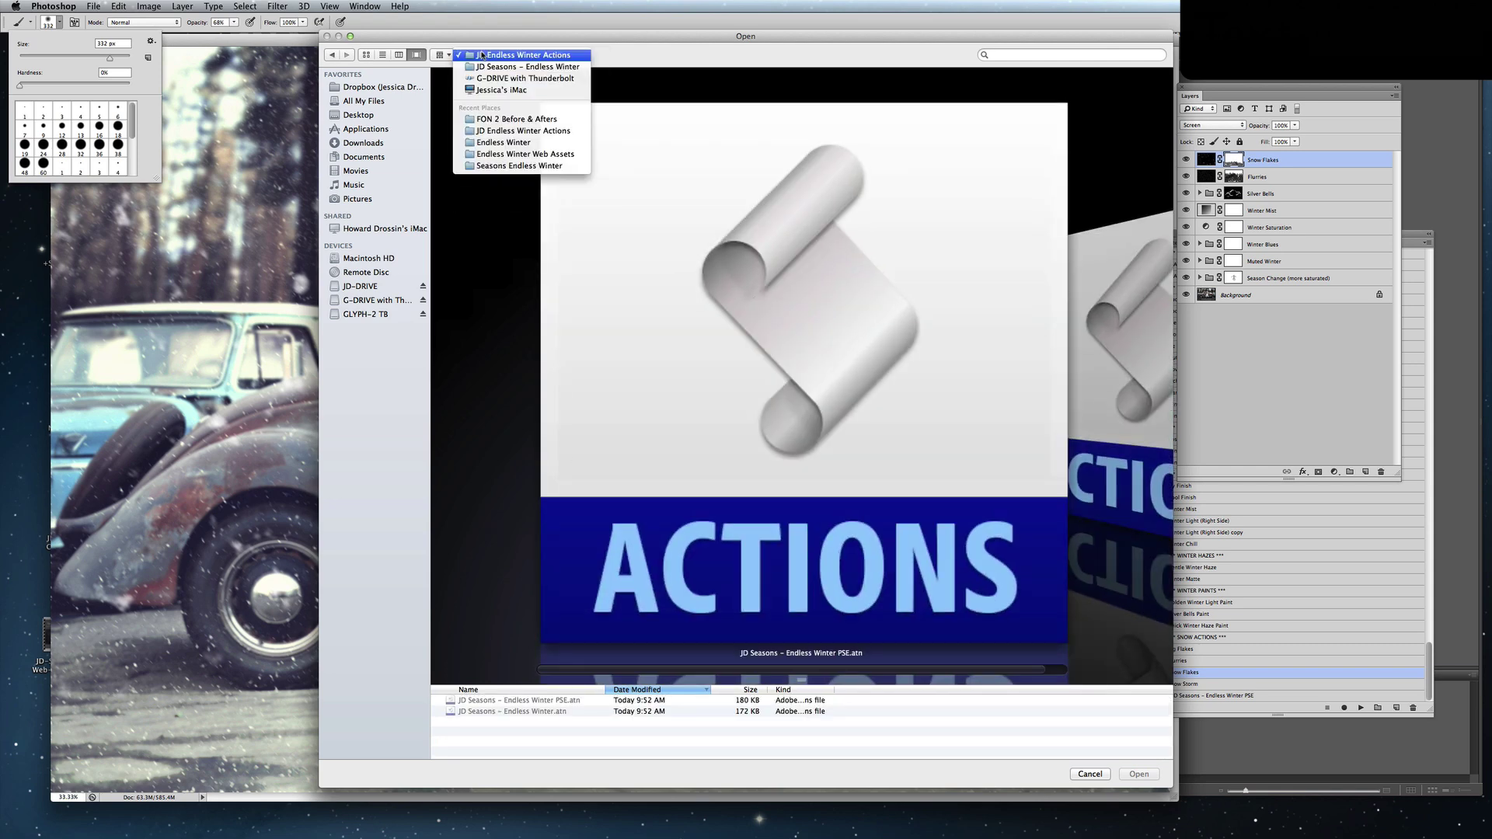
{"action": "left_click", "coordinate": [484, 66]}
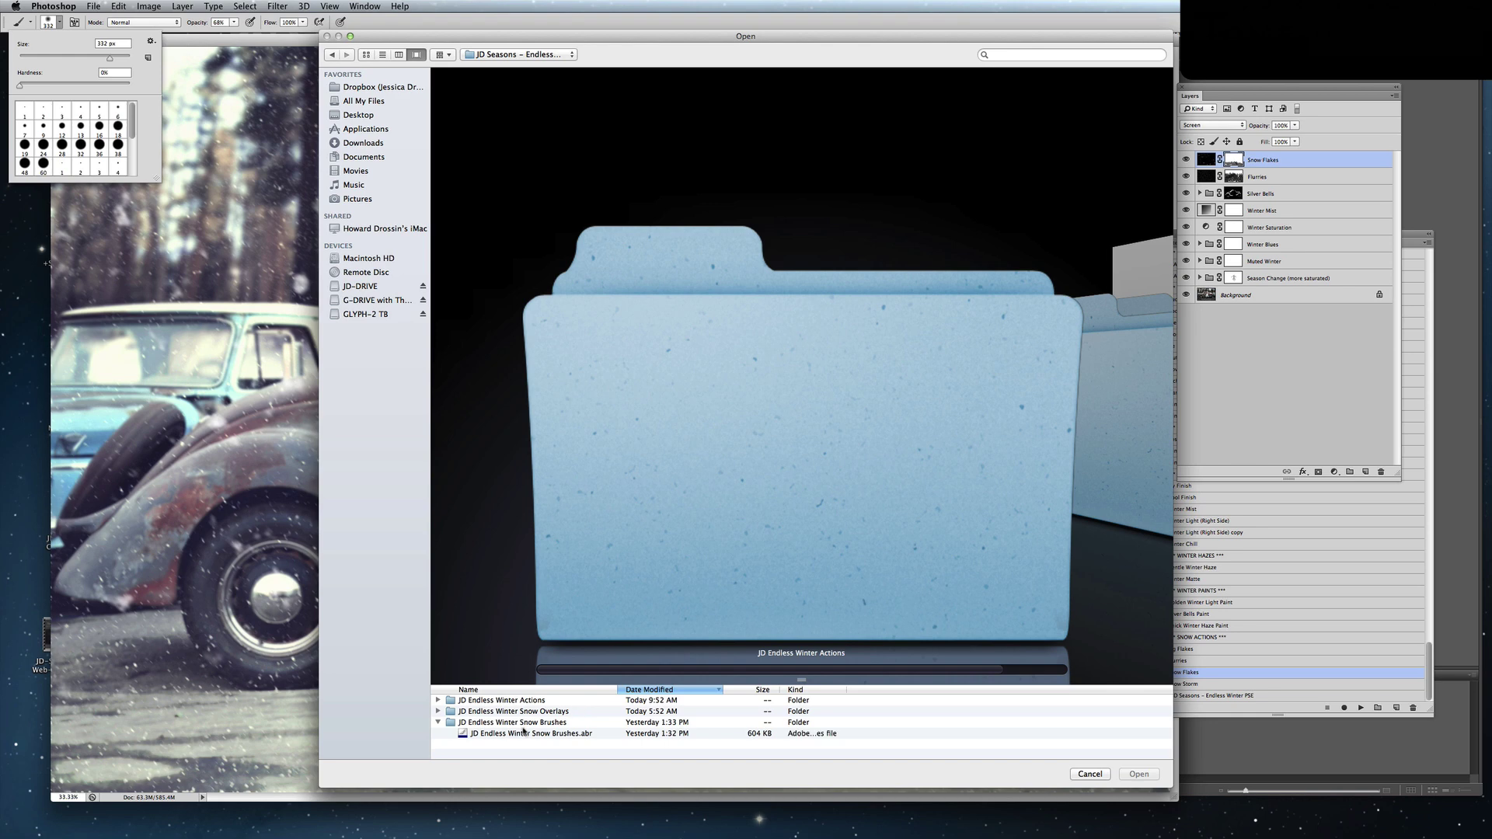
{"action": "left_click", "coordinate": [487, 736]}
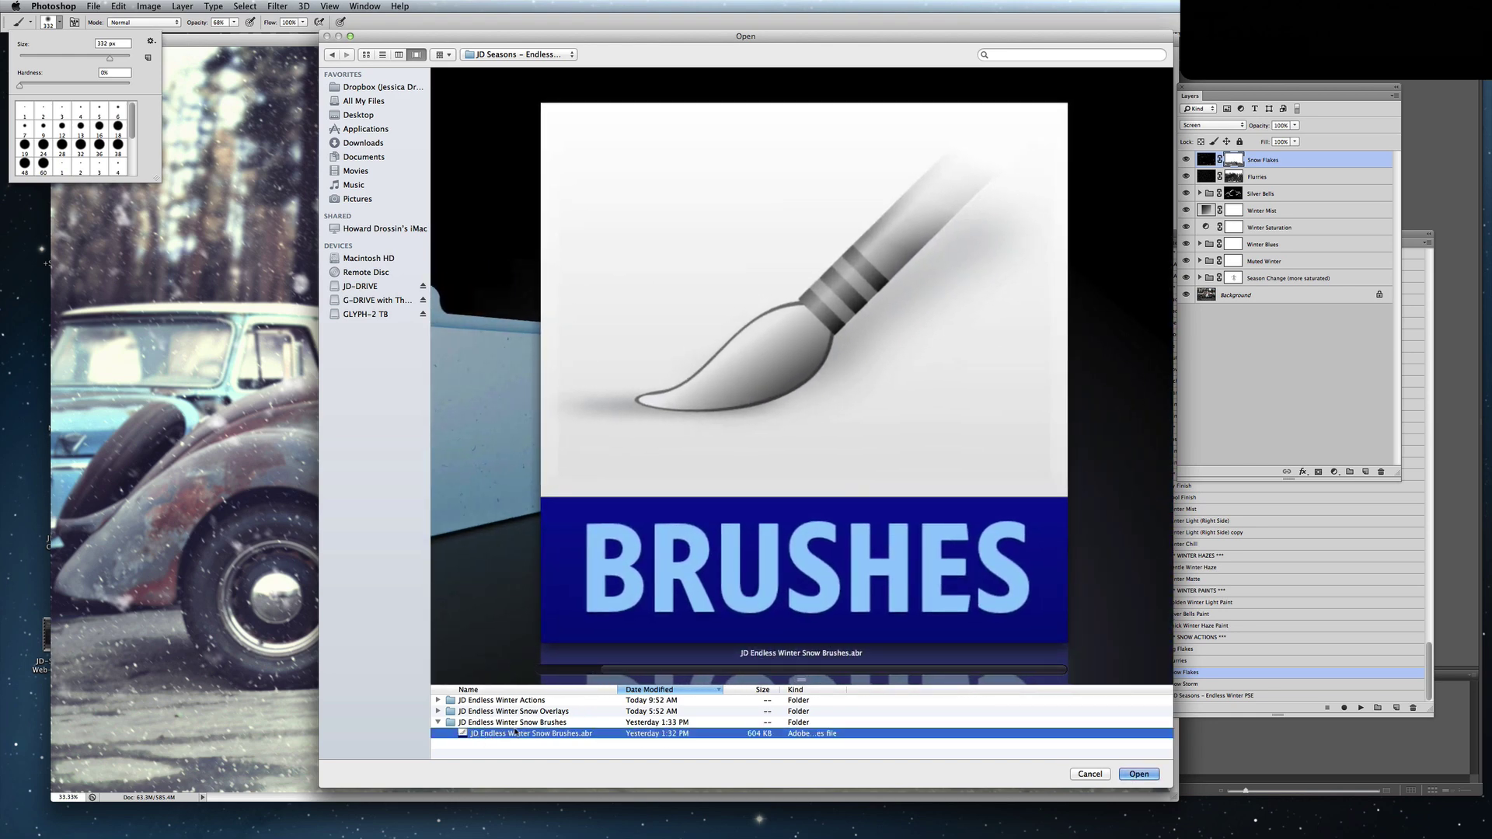
{"action": "left_click", "coordinate": [1138, 775]}
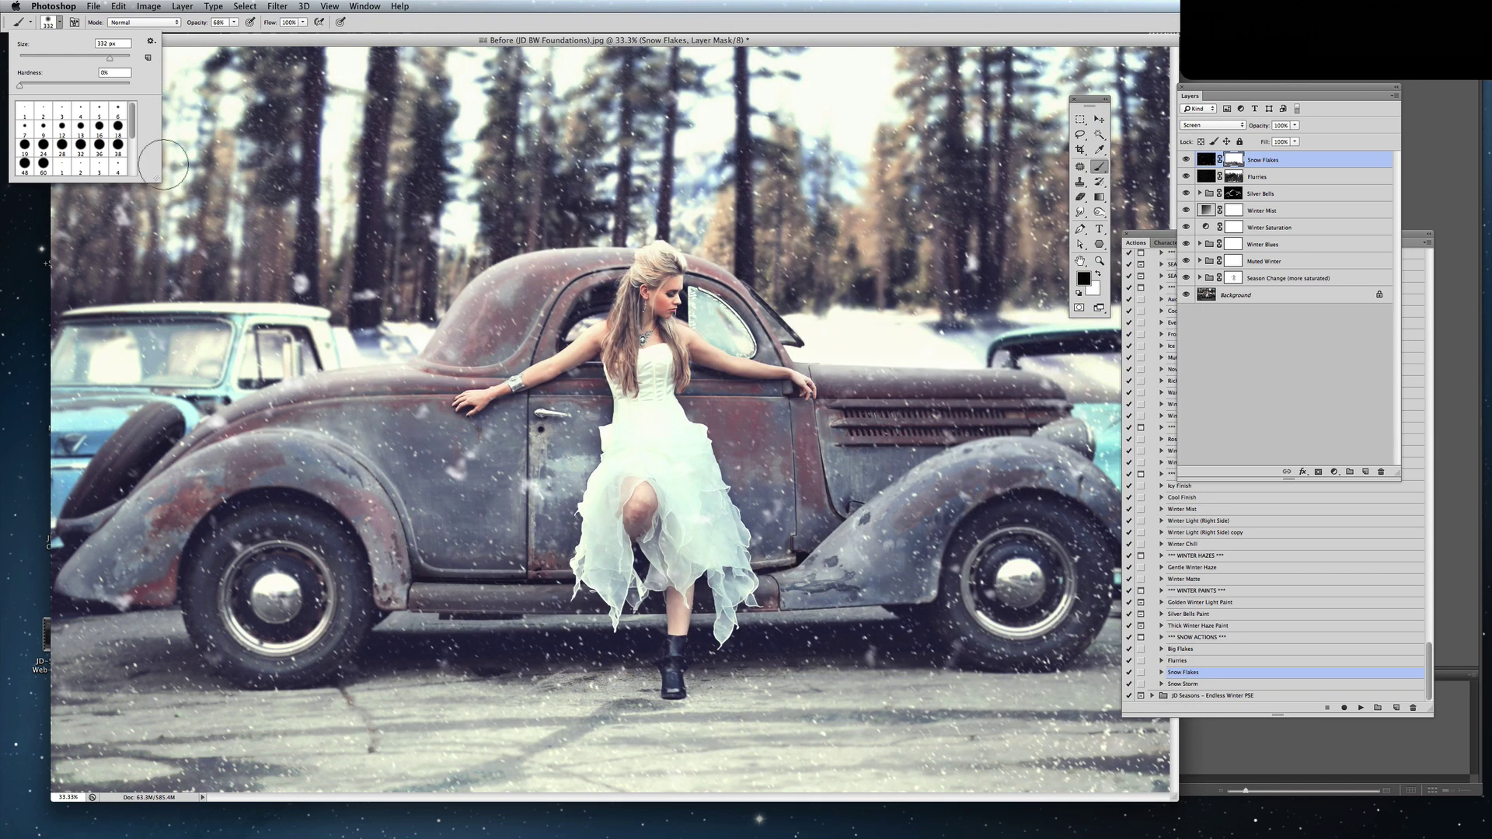
Choose the 45 px snow brush from the newly loaded brushes and make white the foreground color.
{"action": "scroll", "coordinate": [134, 173], "scroll_direction": "down", "scroll_amount": 5}
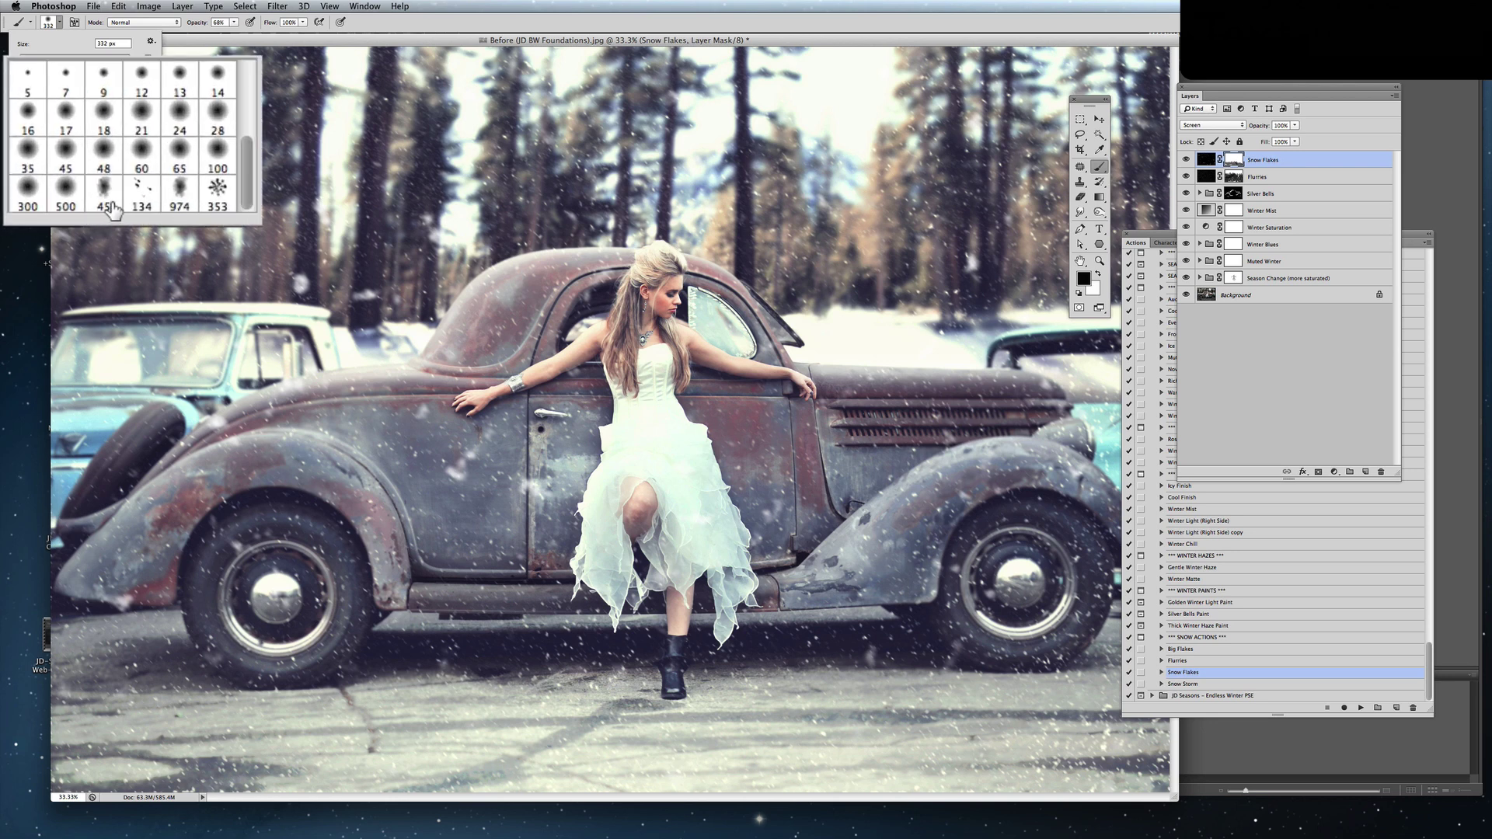
{"action": "left_click", "coordinate": [63, 165]}
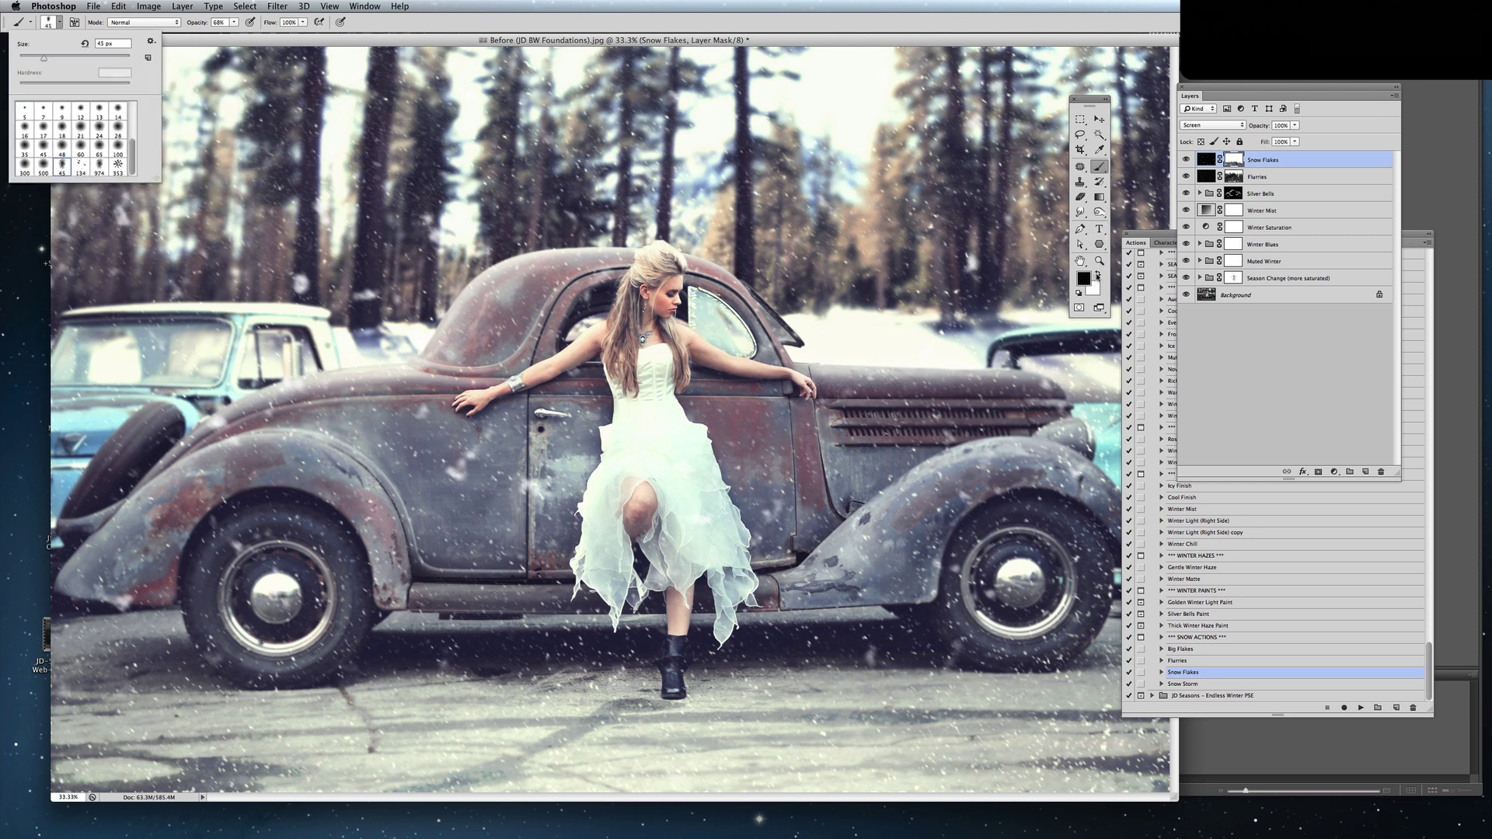
{"action": "key", "text": "x"}
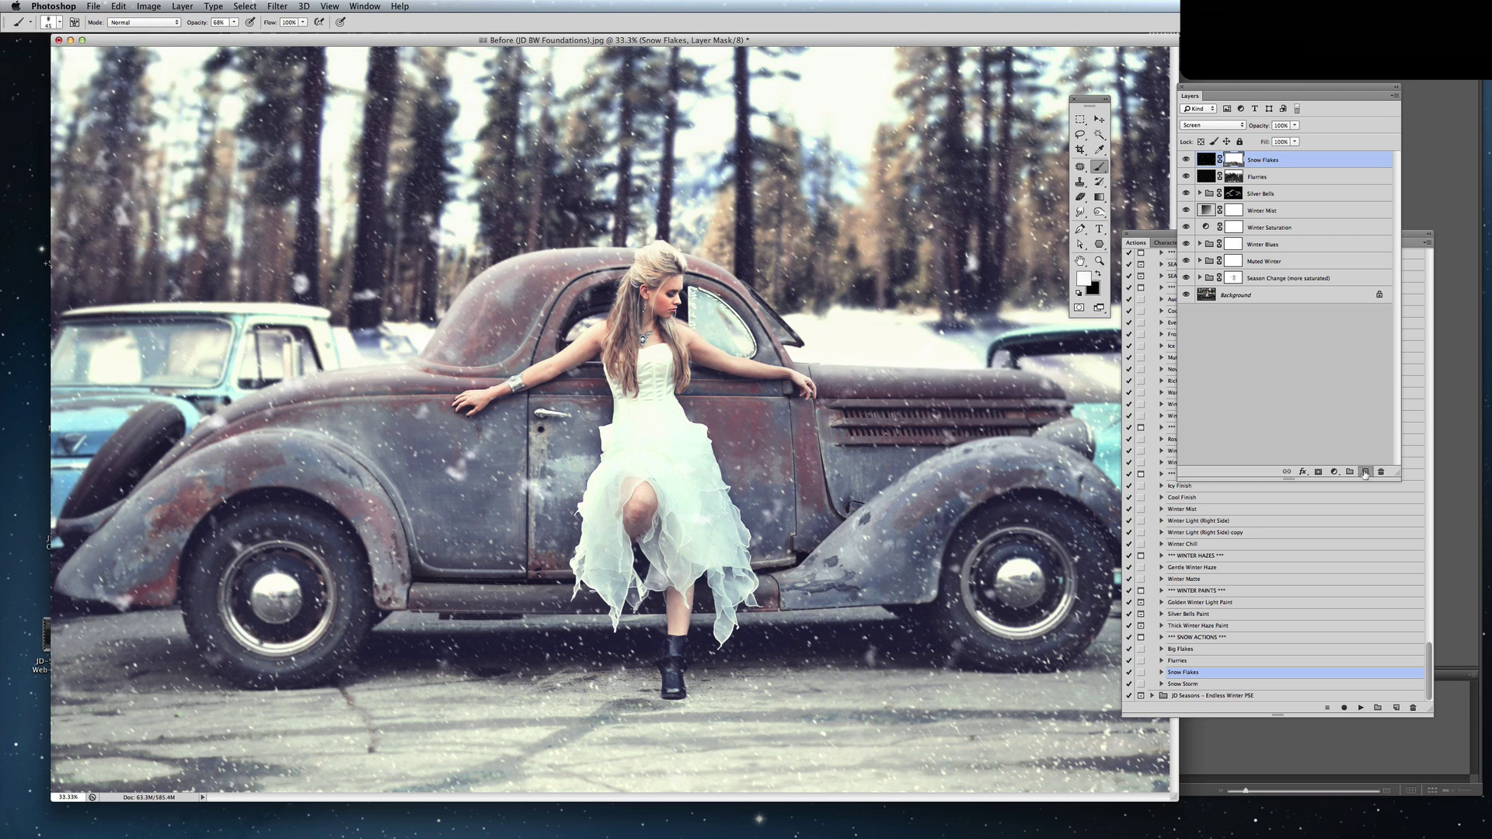
Add a layer named Snow Brush above Snow Flakes and set the brush opacity to 100%.
{"action": "left_click", "coordinate": [1365, 471]}
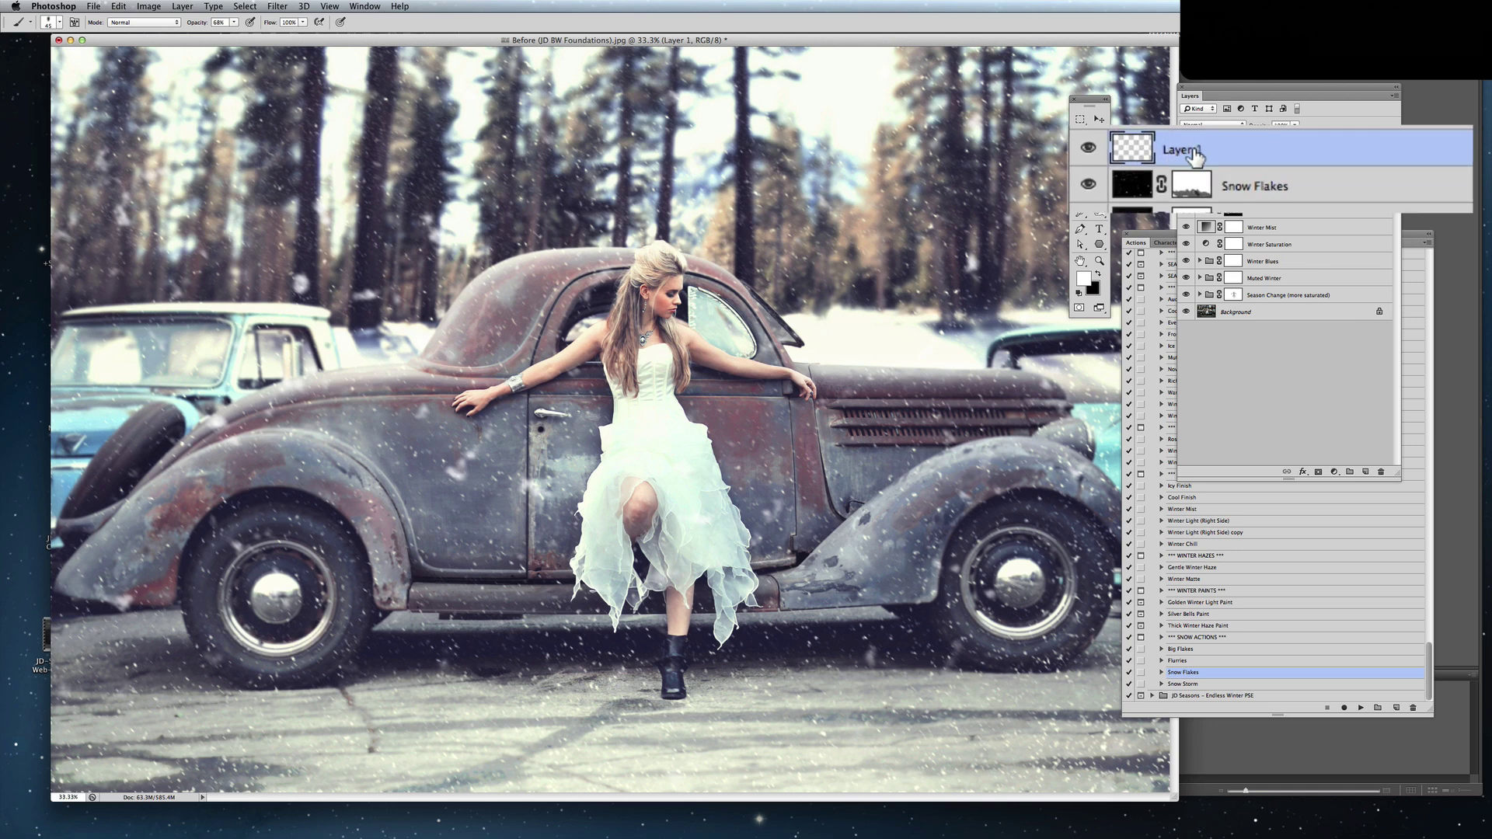
{"action": "double_click", "coordinate": [1180, 150]}
{"action": "type", "text": "Snow Brush"}
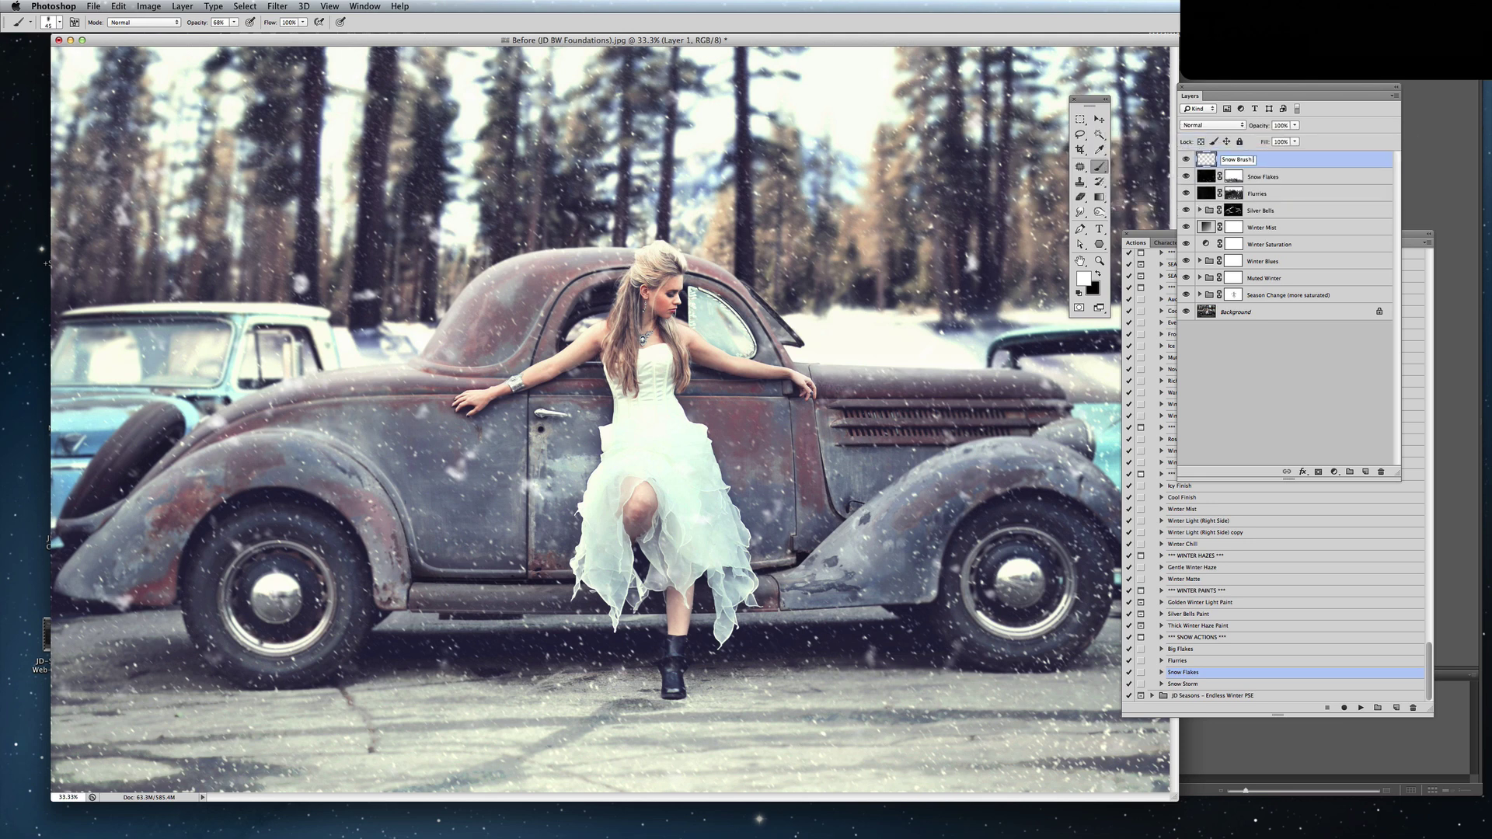
{"action": "left_click", "coordinate": [234, 23]}
{"action": "left_click_drag", "start_coordinate": [247, 37], "coordinate": [259, 35]}
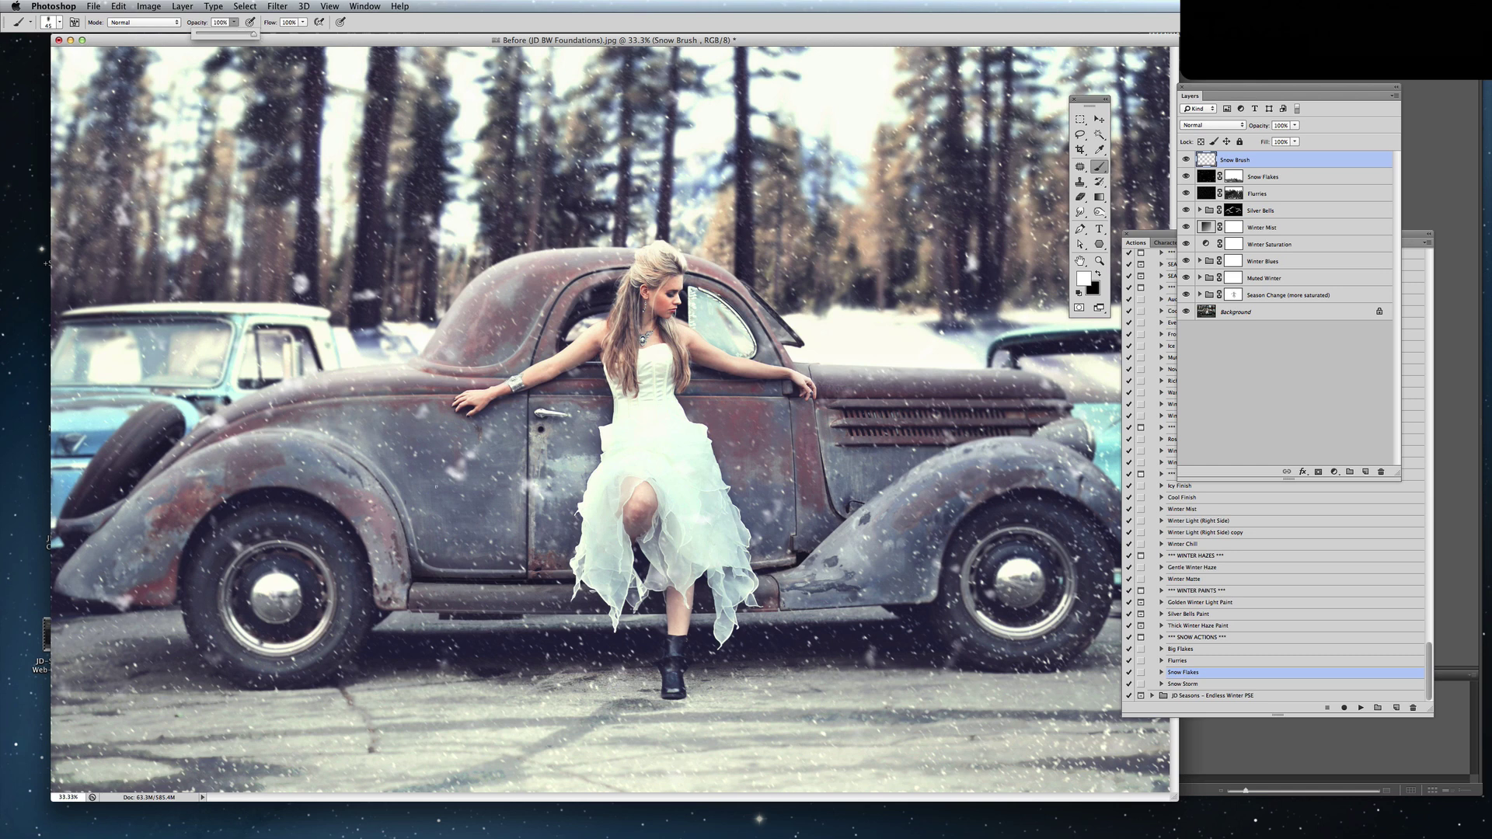
Paint white snow across the pavement in front of the car on the Snow Brush layer.
{"action": "mouse_move", "coordinate": [395, 709]}
{"action": "left_mouse_down"}
{"action": "mouse_move", "coordinate": [517, 709]}
{"action": "mouse_move", "coordinate": [116, 717]}
{"action": "mouse_move", "coordinate": [474, 754]}
{"action": "mouse_move", "coordinate": [1031, 746]}
{"action": "left_mouse_up"}
{"action": "mouse_move", "coordinate": [917, 675]}
{"action": "left_mouse_down"}
{"action": "mouse_move", "coordinate": [1087, 692]}
{"action": "mouse_move", "coordinate": [1111, 711]}
{"action": "mouse_move", "coordinate": [777, 691]}
{"action": "mouse_move", "coordinate": [1003, 715]}
{"action": "left_mouse_up"}
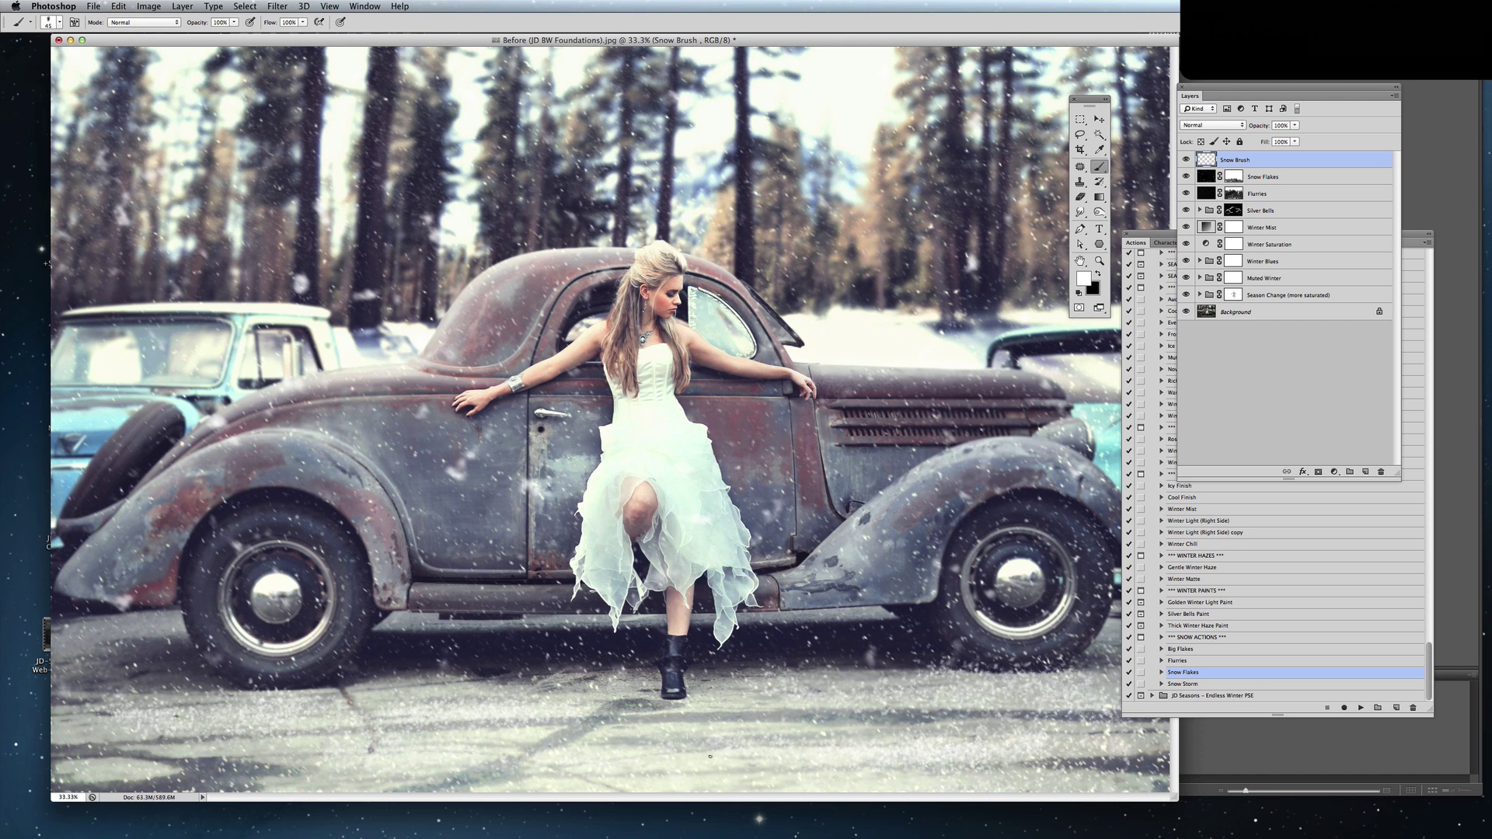
{"action": "mouse_move", "coordinate": [709, 756]}
{"action": "left_mouse_down"}
{"action": "mouse_move", "coordinate": [451, 773]}
{"action": "mouse_move", "coordinate": [389, 752]}
{"action": "mouse_move", "coordinate": [378, 776]}
{"action": "mouse_move", "coordinate": [139, 738]}
{"action": "mouse_move", "coordinate": [249, 707]}
{"action": "mouse_move", "coordinate": [85, 692]}
{"action": "mouse_move", "coordinate": [91, 641]}
{"action": "mouse_move", "coordinate": [272, 734]}
{"action": "mouse_move", "coordinate": [670, 740]}
{"action": "left_mouse_up"}
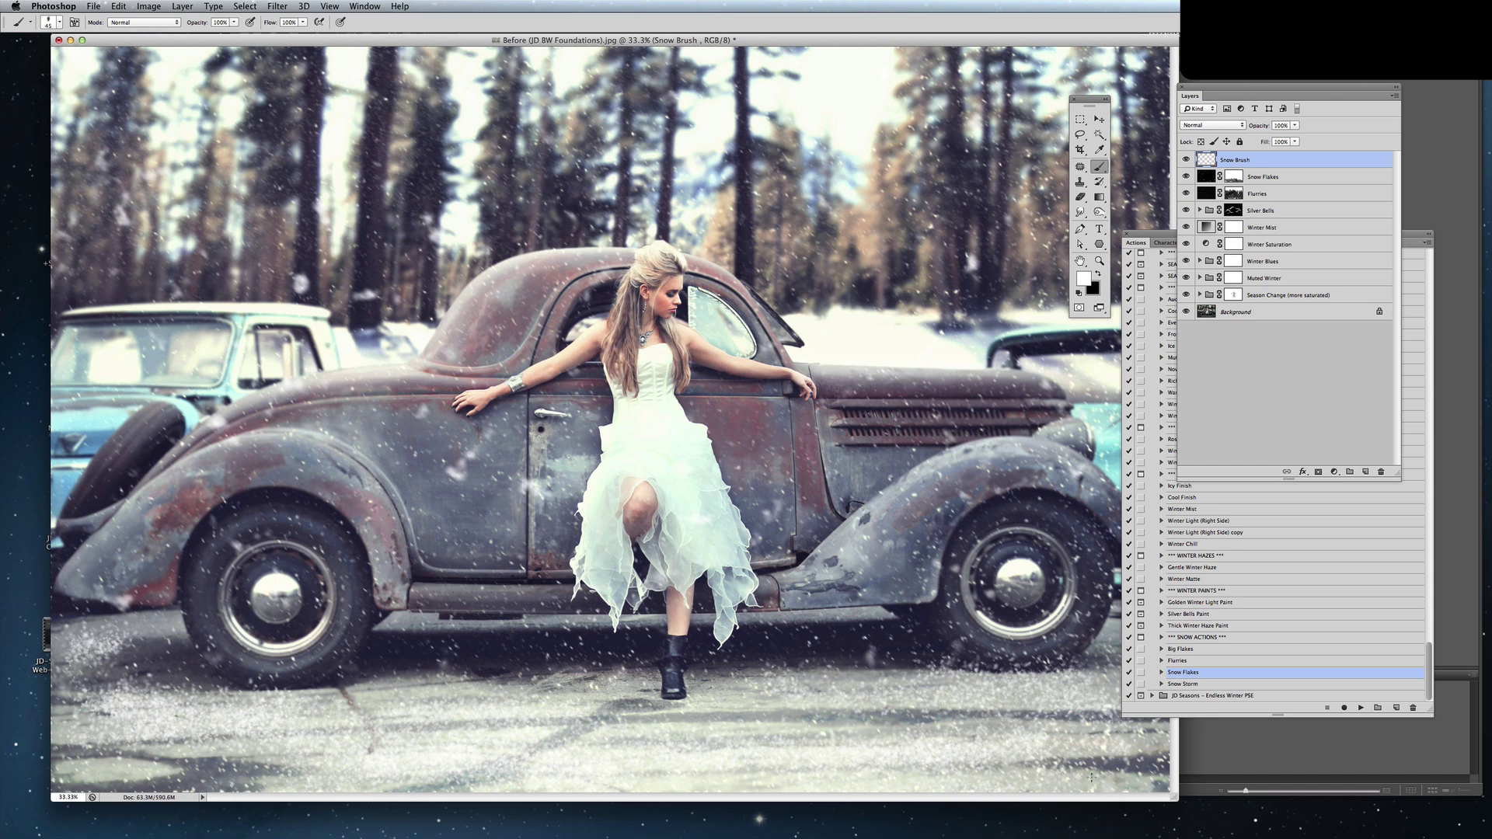
Switch to the next snow brush at 66 px and dab snow on the ground and around both tires.
{"action": "left_click", "coordinate": [60, 22]}
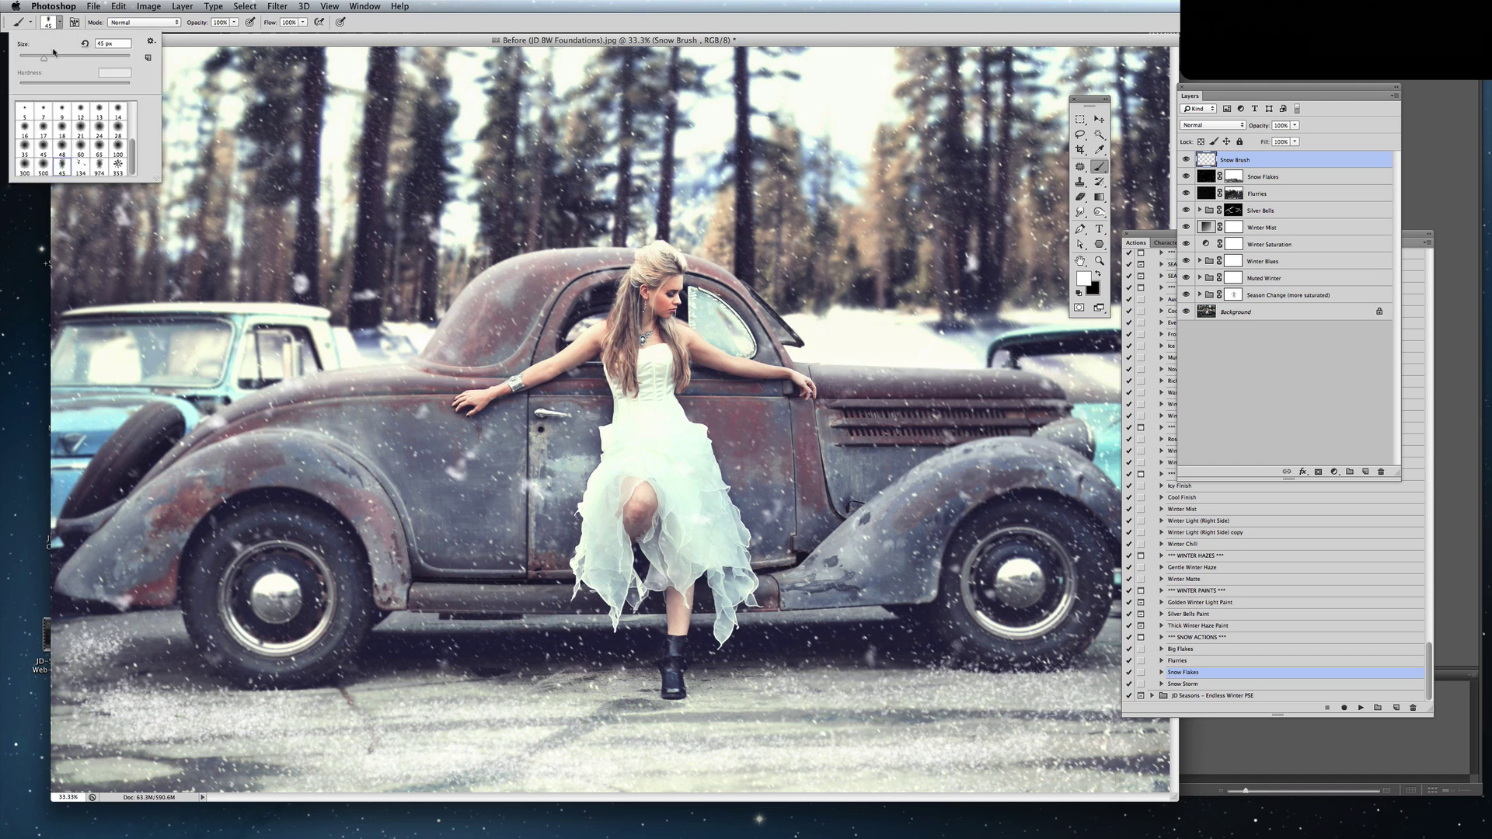
{"action": "left_click", "coordinate": [81, 168]}
{"action": "left_click", "coordinate": [55, 60]}
{"action": "key", "text": "Return"}
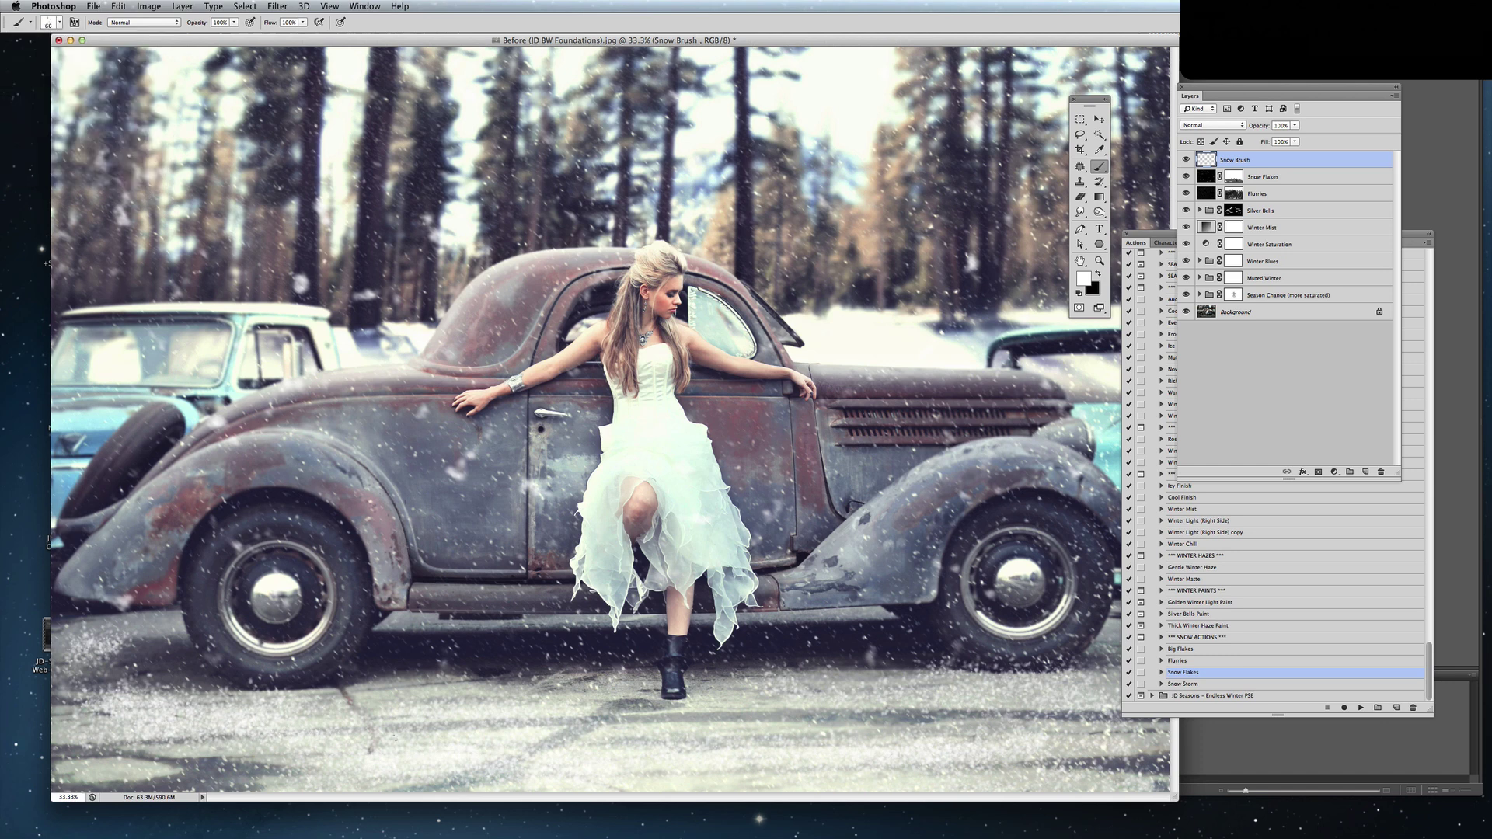
{"action": "mouse_move", "coordinate": [457, 709]}
{"action": "left_mouse_down"}
{"action": "mouse_move", "coordinate": [404, 699]}
{"action": "mouse_move", "coordinate": [474, 684]}
{"action": "mouse_move", "coordinate": [506, 700]}
{"action": "left_mouse_up"}
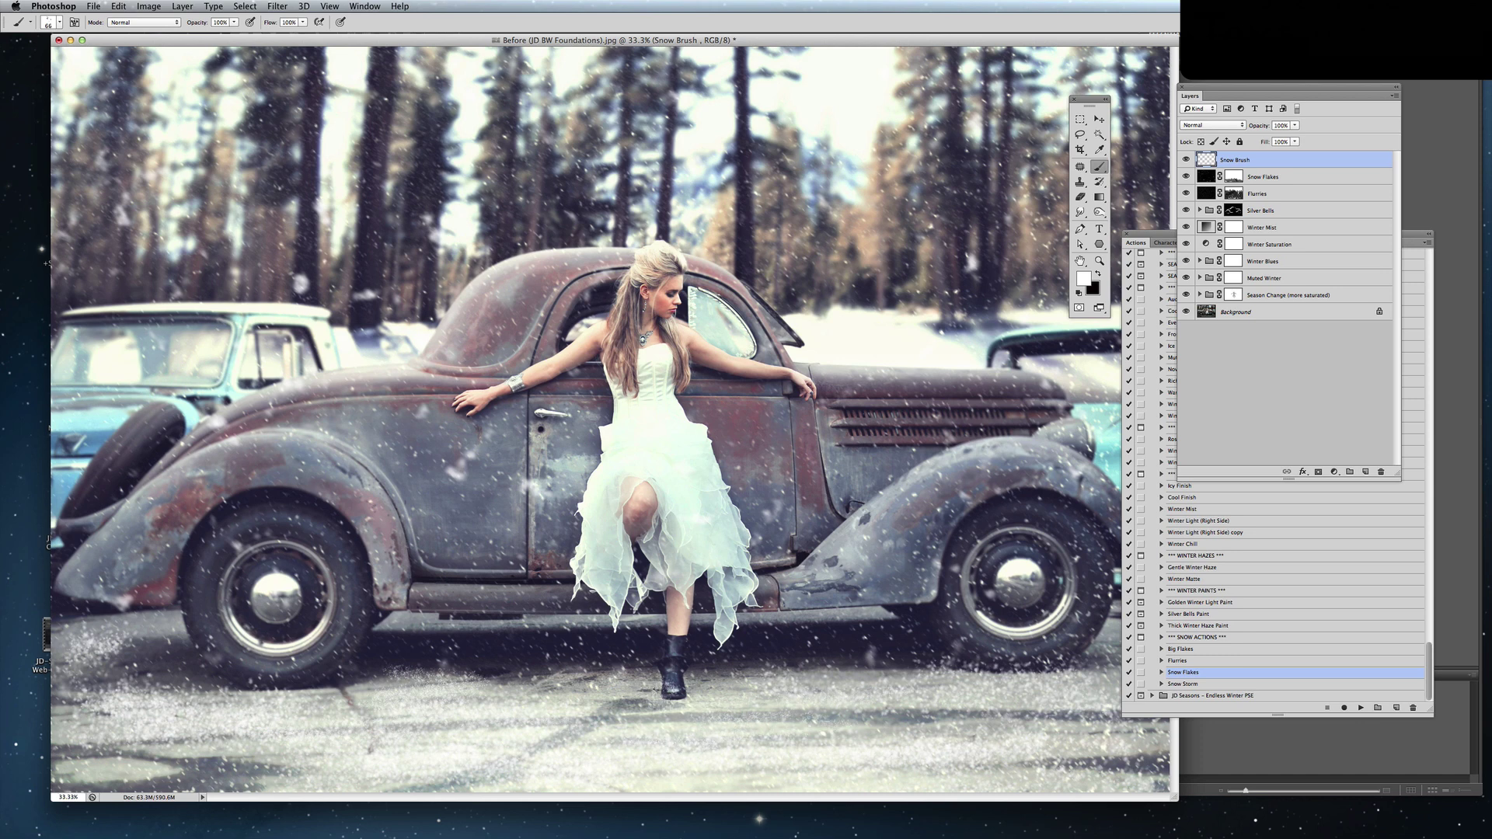
{"action": "mouse_move", "coordinate": [1018, 671]}
{"action": "left_mouse_down"}
{"action": "mouse_move", "coordinate": [1050, 671]}
{"action": "mouse_move", "coordinate": [967, 633]}
{"action": "mouse_move", "coordinate": [999, 633]}
{"action": "left_mouse_up"}
{"action": "mouse_move", "coordinate": [221, 641]}
{"action": "left_mouse_down"}
{"action": "mouse_move", "coordinate": [319, 648]}
{"action": "mouse_move", "coordinate": [257, 658]}
{"action": "left_mouse_up"}
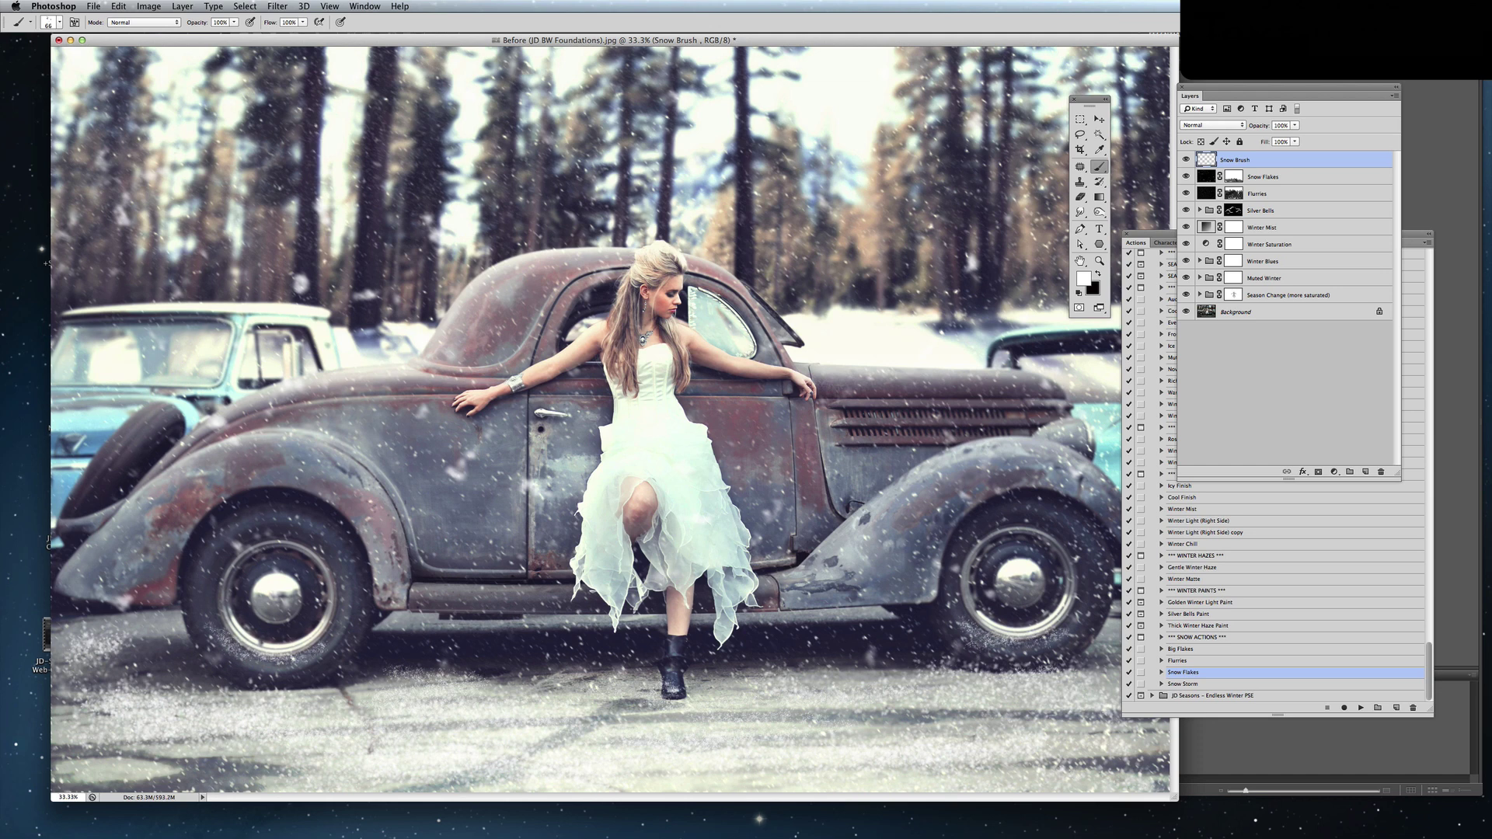
Enlarge the snow brush and paint snow around the tires, across the pavement and along the car's roof.
{"action": "left_click", "coordinate": [60, 26]}
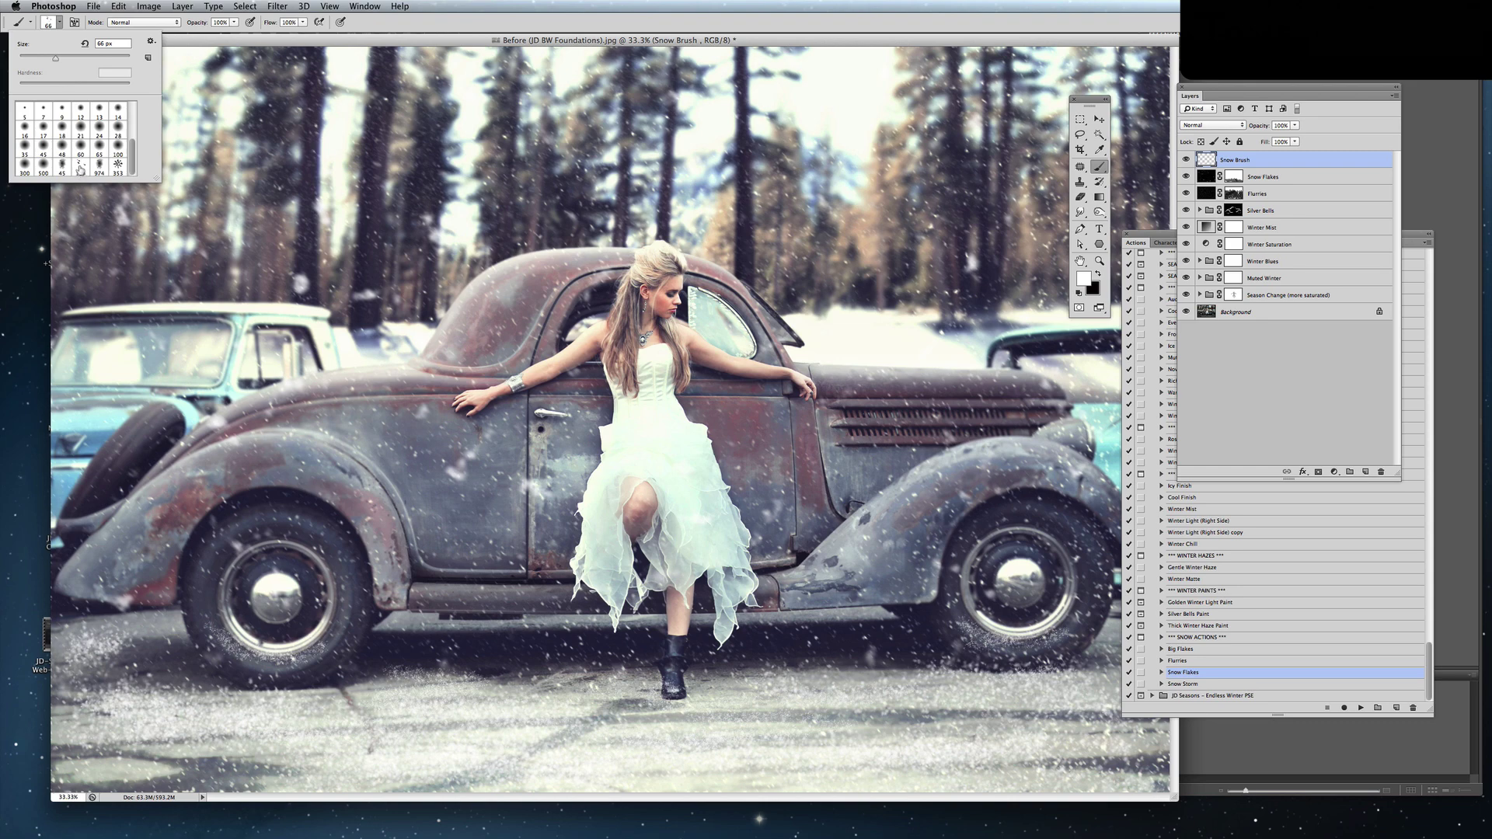
{"action": "left_click", "coordinate": [80, 167]}
{"action": "left_click", "coordinate": [64, 56]}
{"action": "key", "text": "Return"}
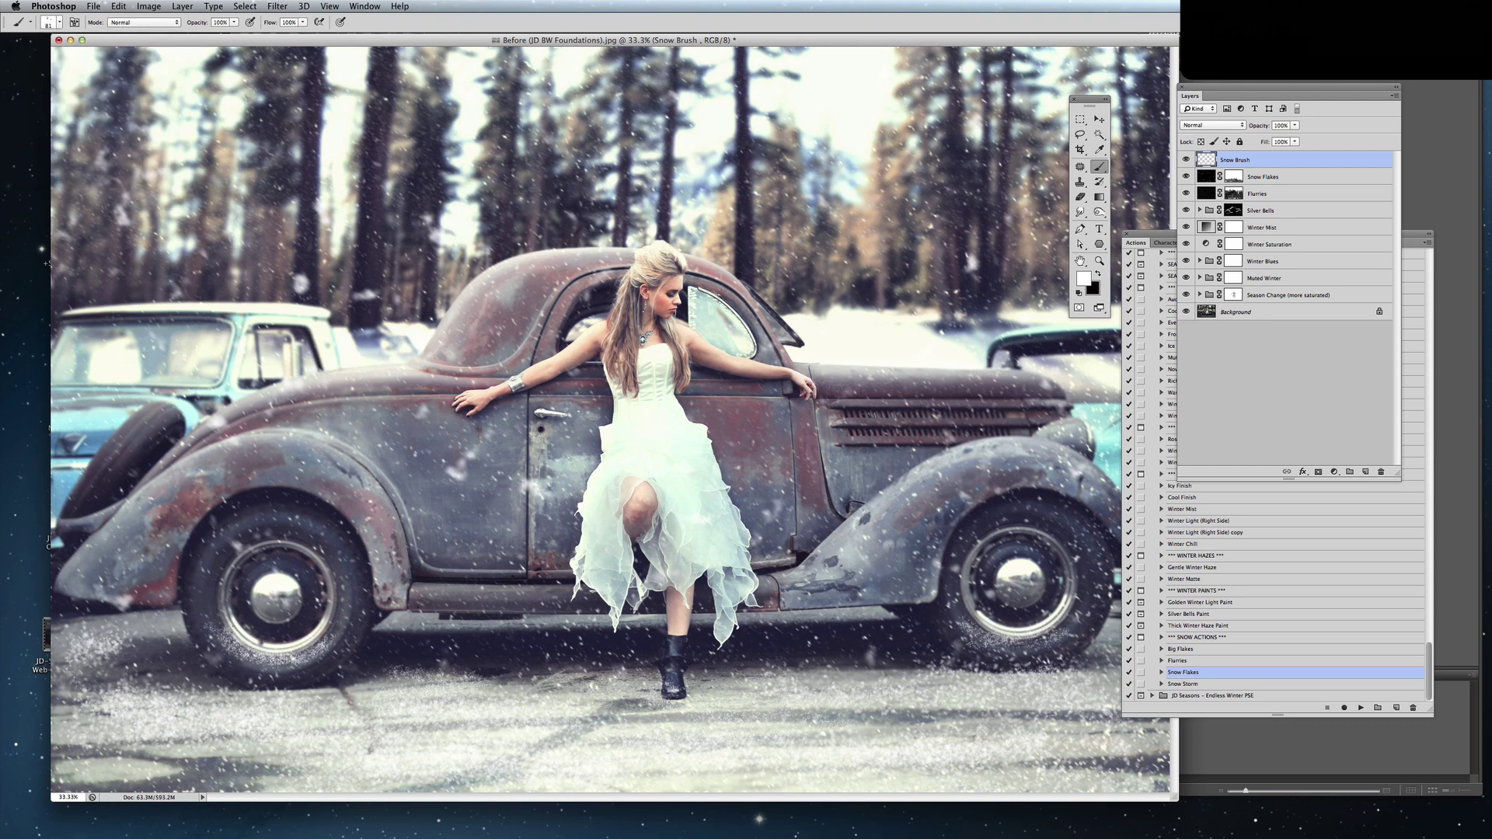
{"action": "left_click_drag", "start_coordinate": [226, 634], "coordinate": [243, 662]}
{"action": "left_click_drag", "start_coordinate": [94, 730], "coordinate": [913, 732]}
{"action": "mouse_move", "coordinate": [981, 674]}
{"action": "left_mouse_down"}
{"action": "mouse_move", "coordinate": [1084, 606]}
{"action": "mouse_move", "coordinate": [965, 616]}
{"action": "mouse_move", "coordinate": [1077, 676]}
{"action": "mouse_move", "coordinate": [933, 711]}
{"action": "mouse_move", "coordinate": [852, 758]}
{"action": "left_mouse_up"}
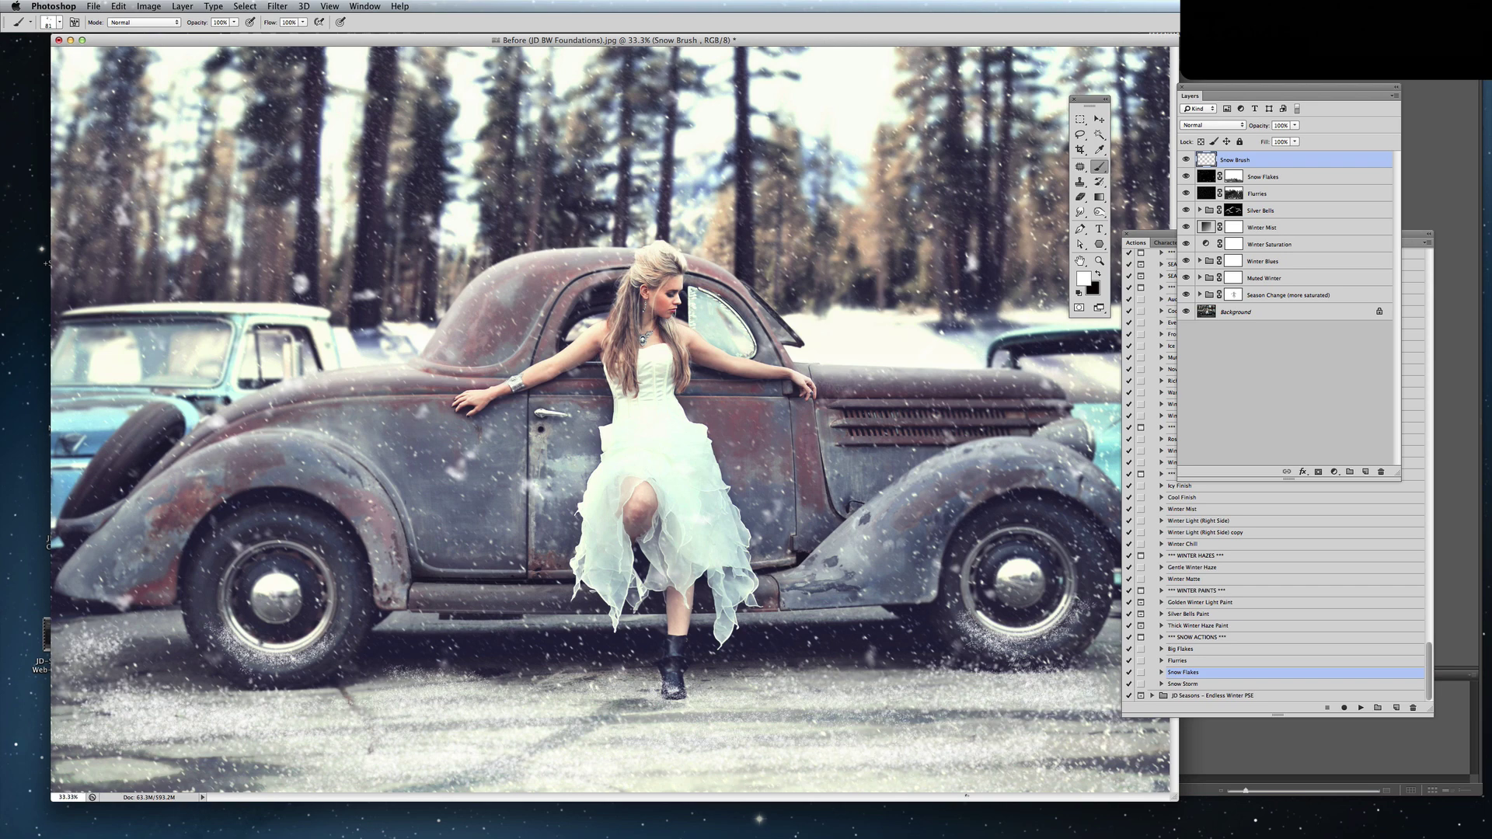
{"action": "left_click_drag", "start_coordinate": [976, 719], "coordinate": [1041, 713]}
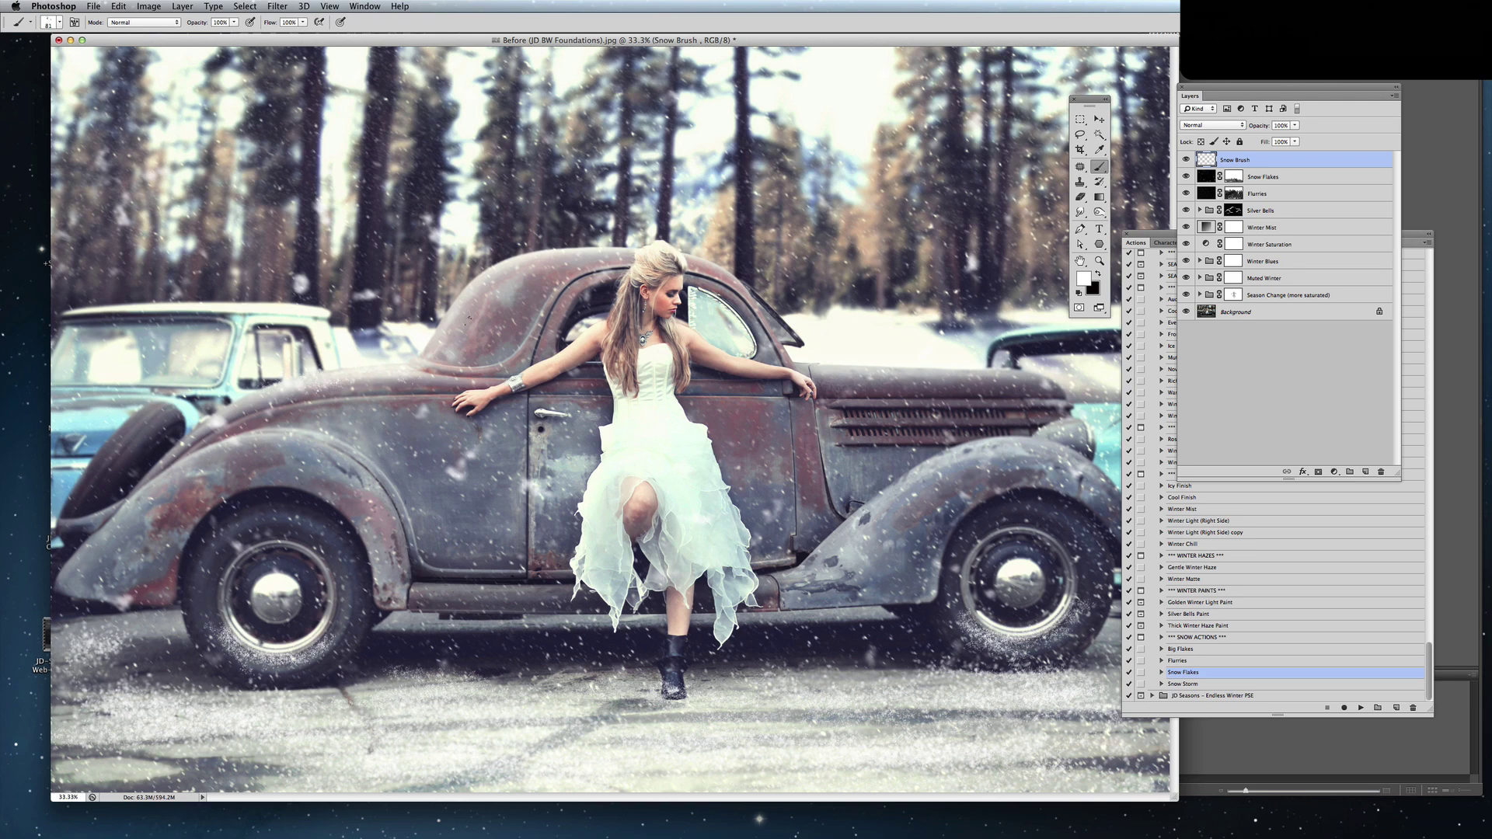
{"action": "left_click_drag", "start_coordinate": [477, 278], "coordinate": [447, 310]}
{"action": "left_click_drag", "start_coordinate": [525, 262], "coordinate": [506, 272]}
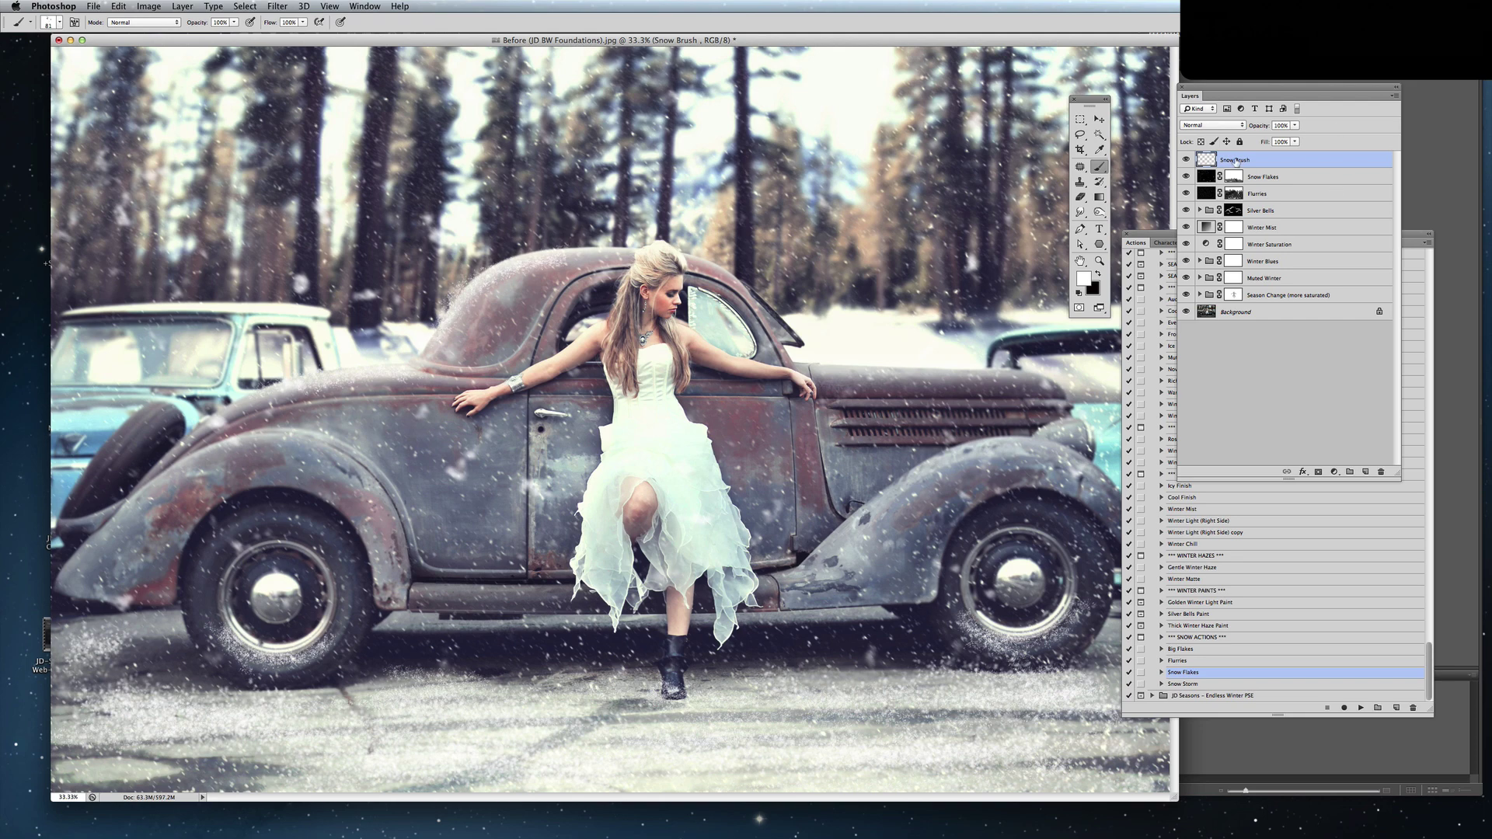
Add a mask to the Snow Brush layer and soften the roof snow with a soft round black brush at 117 px.
{"action": "left_click", "coordinate": [1317, 471]}
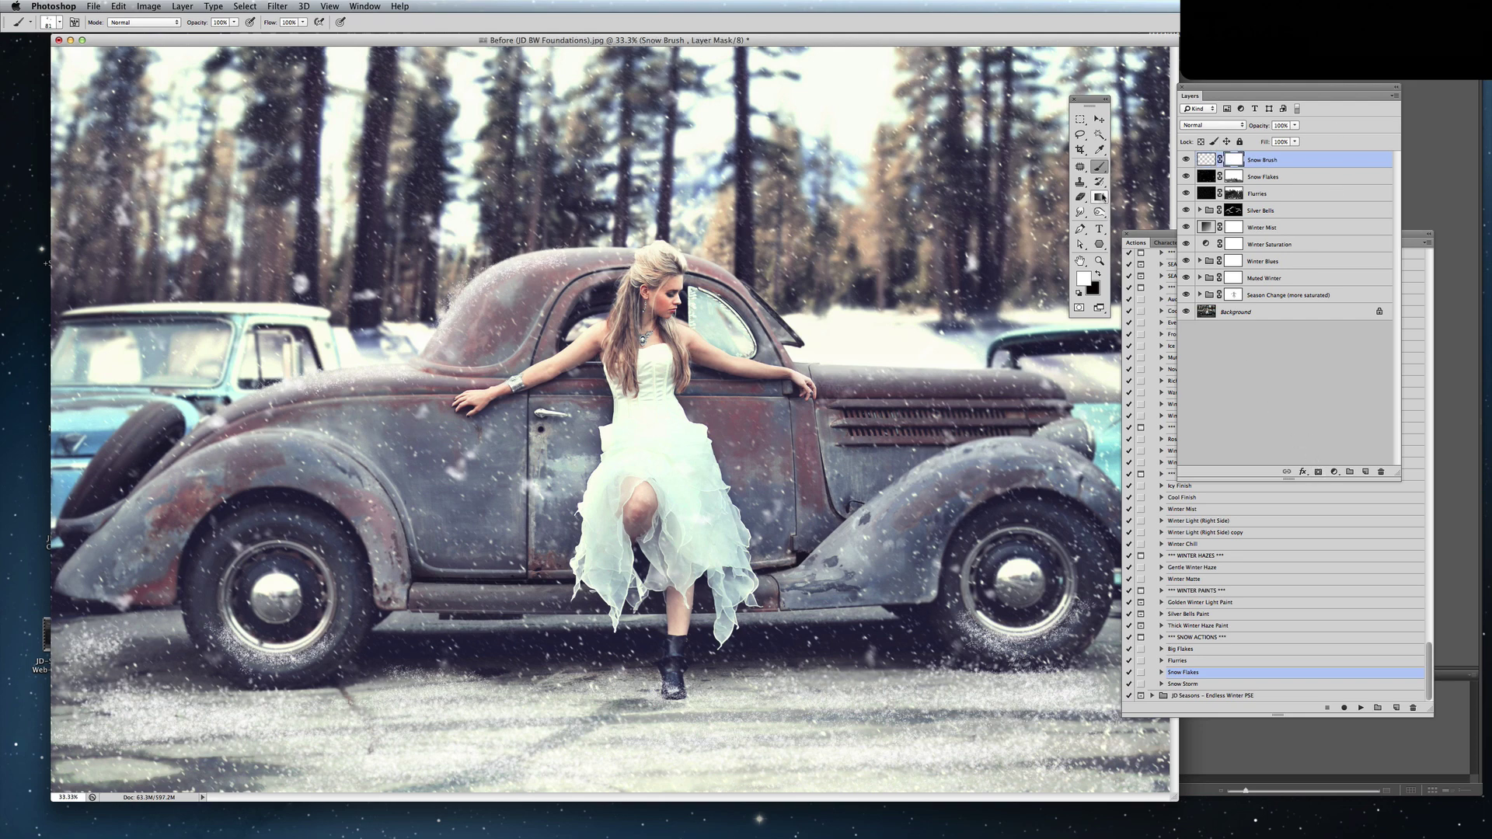
{"action": "left_click", "coordinate": [1098, 274]}
{"action": "left_click", "coordinate": [62, 23]}
{"action": "left_click", "coordinate": [118, 130]}
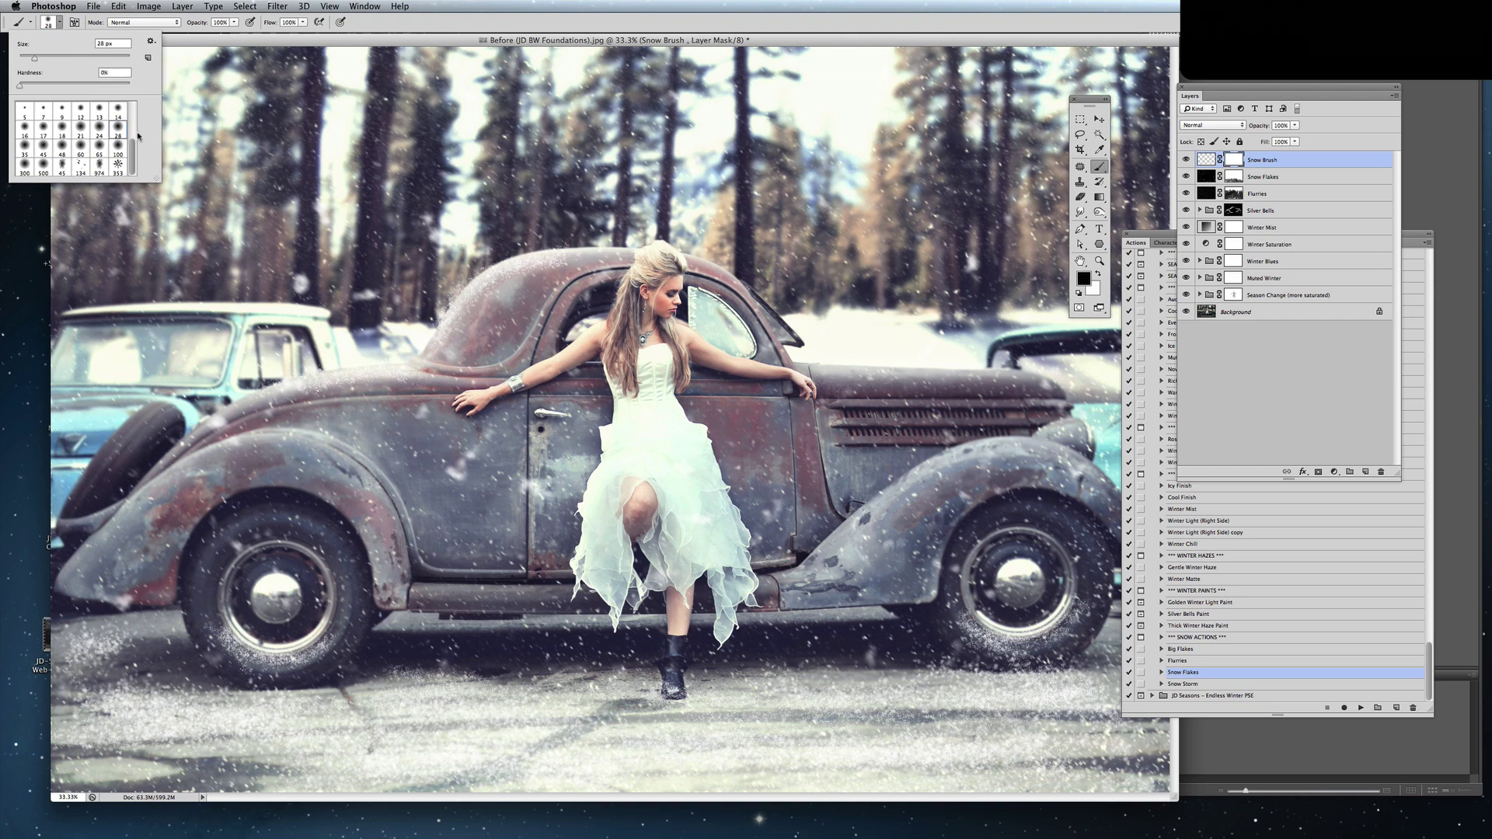
{"action": "key", "text": "Return"}
{"action": "left_click", "coordinate": [60, 23]}
{"action": "left_click_drag", "start_coordinate": [87, 58], "coordinate": [98, 59]}
{"action": "key", "text": "Return"}
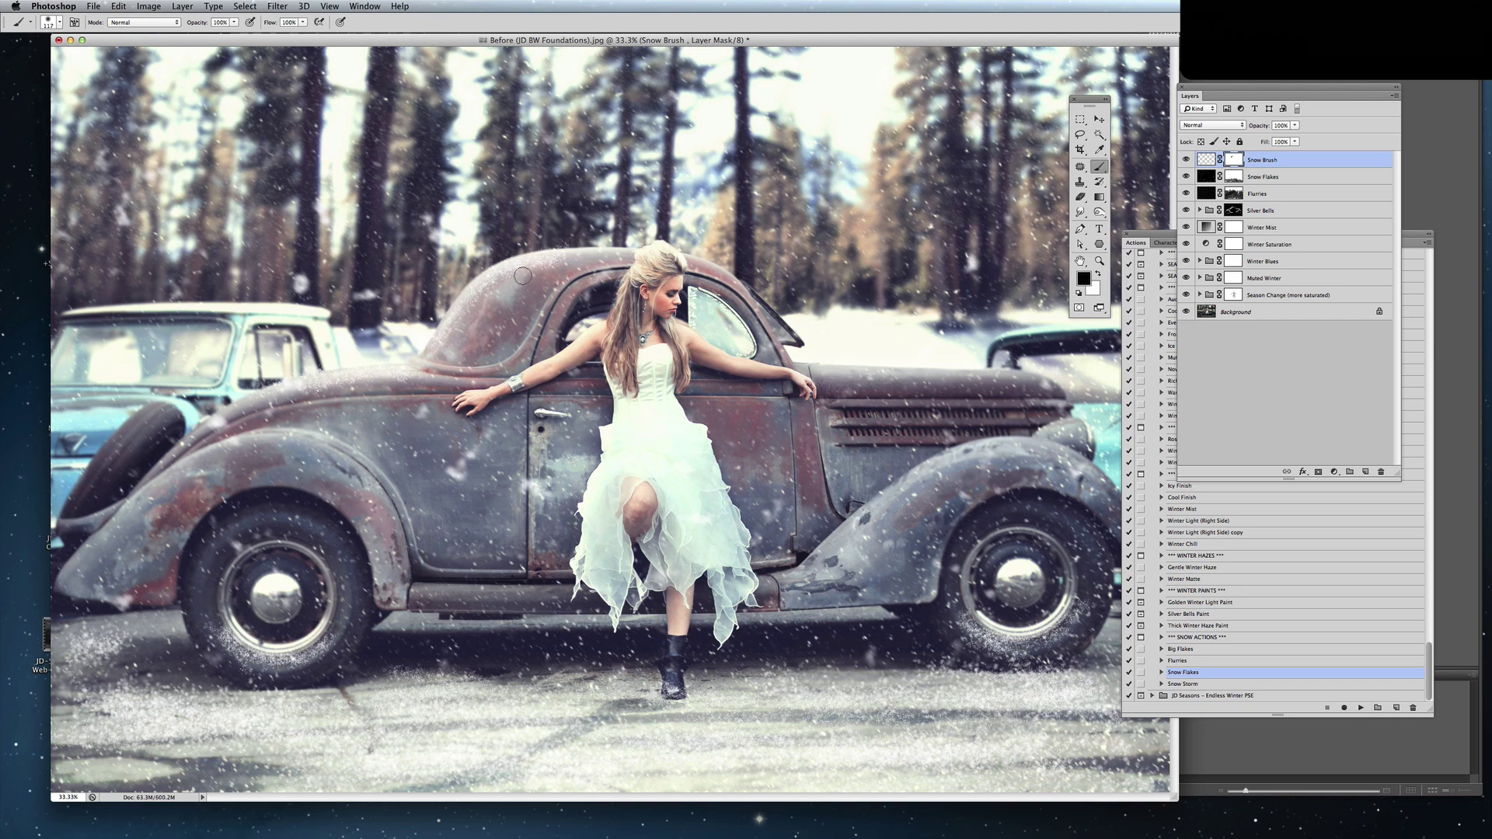
Tone down the brushed snow around the tires and ground on the mask, lowering the black brush's opacity to 21%.
{"action": "left_click", "coordinate": [234, 22]}
{"action": "mouse_move", "coordinate": [233, 645]}
{"action": "left_mouse_down"}
{"action": "mouse_move", "coordinate": [281, 678]}
{"action": "mouse_move", "coordinate": [330, 627]}
{"action": "mouse_move", "coordinate": [206, 626]}
{"action": "mouse_move", "coordinate": [301, 630]}
{"action": "left_mouse_up"}
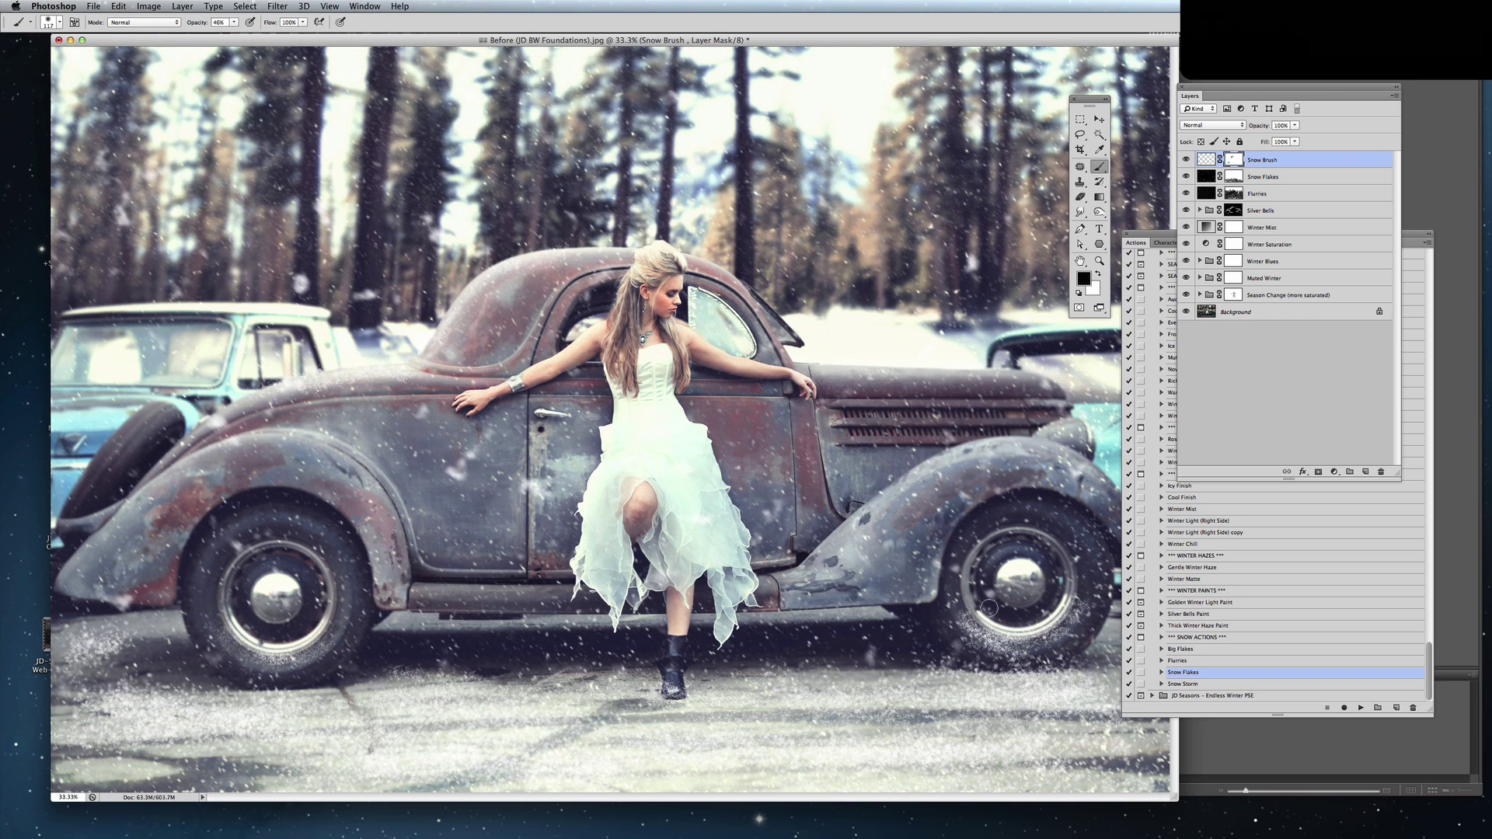
{"action": "mouse_move", "coordinate": [989, 609]}
{"action": "left_mouse_down"}
{"action": "mouse_move", "coordinate": [1011, 658]}
{"action": "mouse_move", "coordinate": [1041, 656]}
{"action": "mouse_move", "coordinate": [1085, 590]}
{"action": "mouse_move", "coordinate": [985, 615]}
{"action": "left_mouse_up"}
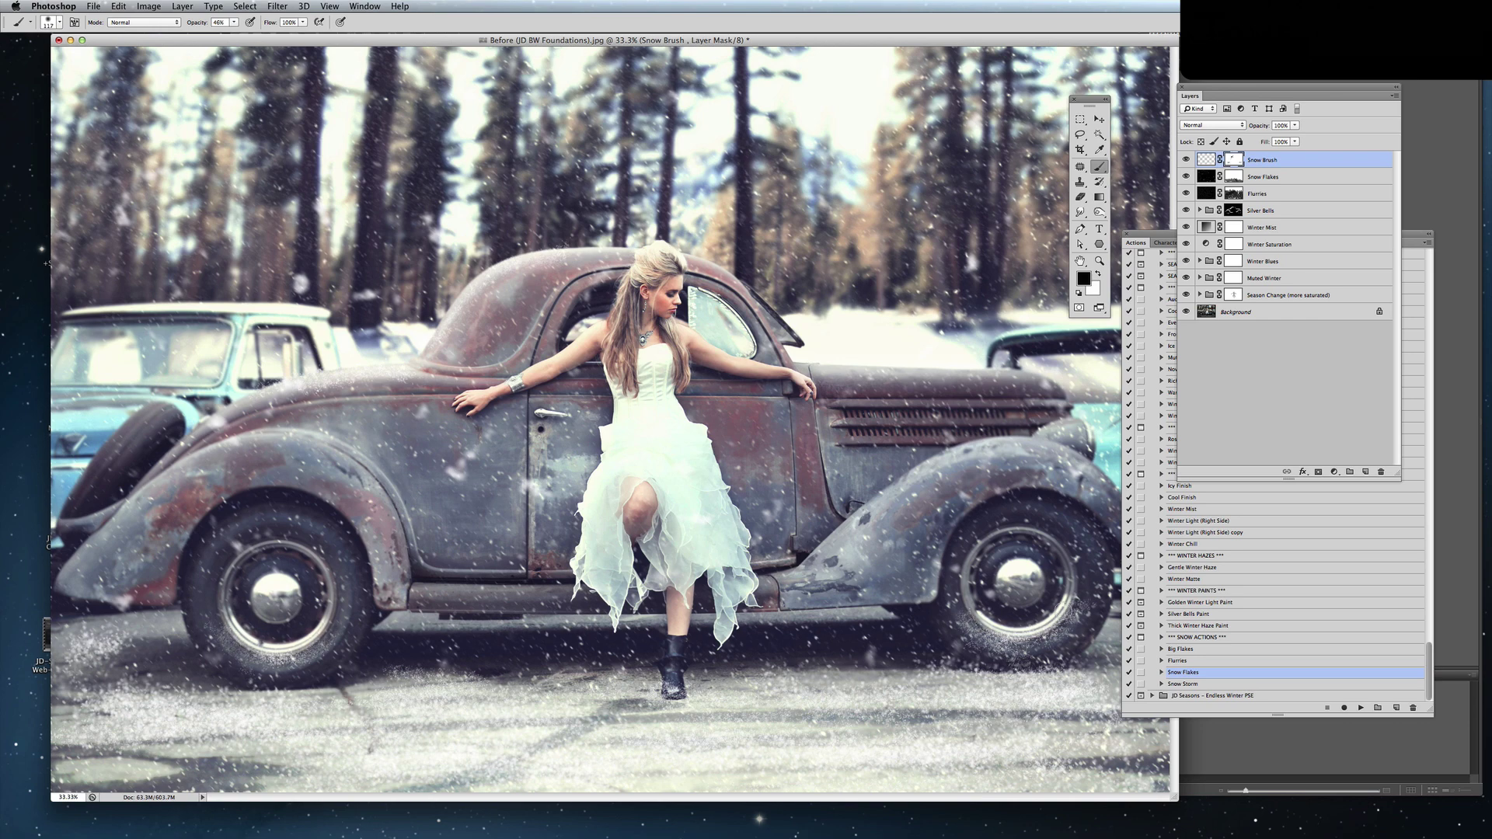
{"action": "mouse_move", "coordinate": [1080, 610]}
{"action": "left_mouse_down"}
{"action": "mouse_move", "coordinate": [1002, 595]}
{"action": "mouse_move", "coordinate": [962, 640]}
{"action": "mouse_move", "coordinate": [1025, 658]}
{"action": "mouse_move", "coordinate": [981, 558]}
{"action": "mouse_move", "coordinate": [974, 604]}
{"action": "left_mouse_up"}
{"action": "left_click_drag", "start_coordinate": [124, 623], "coordinate": [89, 637]}
{"action": "left_click", "coordinate": [233, 22]}
{"action": "left_click_drag", "start_coordinate": [236, 36], "coordinate": [217, 36]}
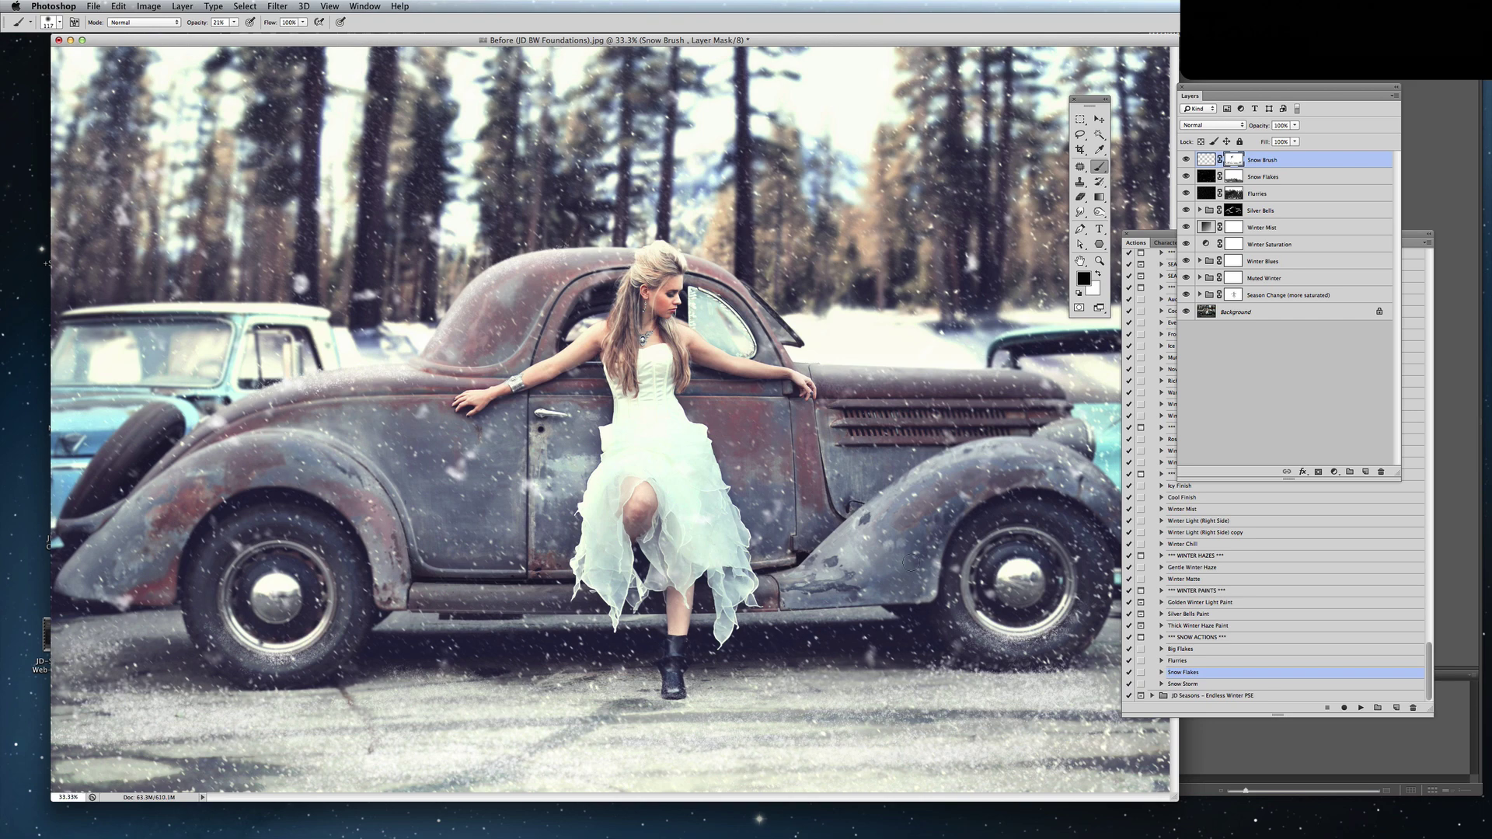
Run the Golden Winter Light Paint action and paint its glow in white over the background behind the car at 21% opacity.
{"action": "left_click", "coordinate": [1163, 235]}
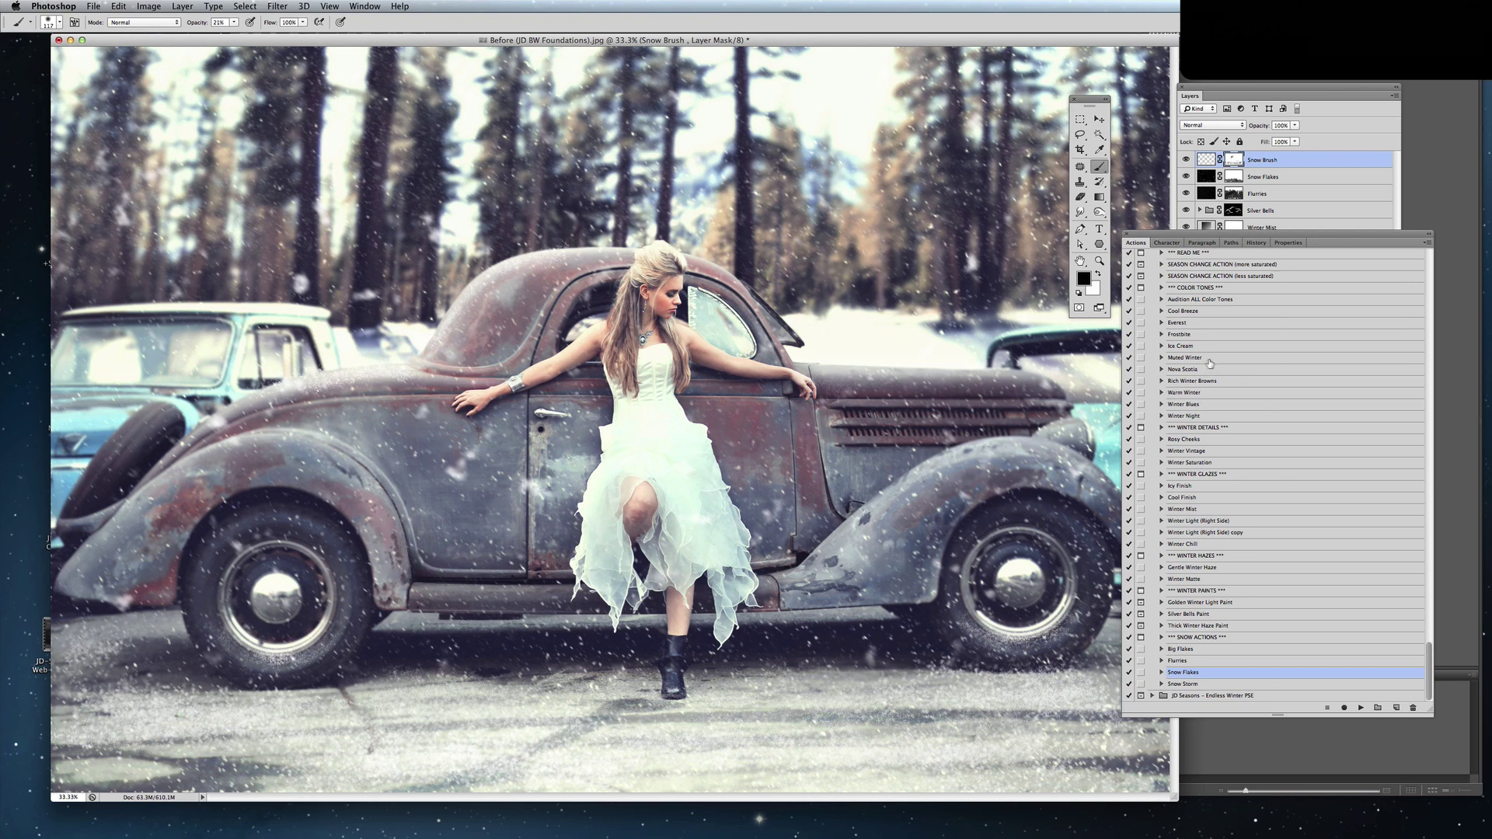
{"action": "left_click", "coordinate": [1212, 545]}
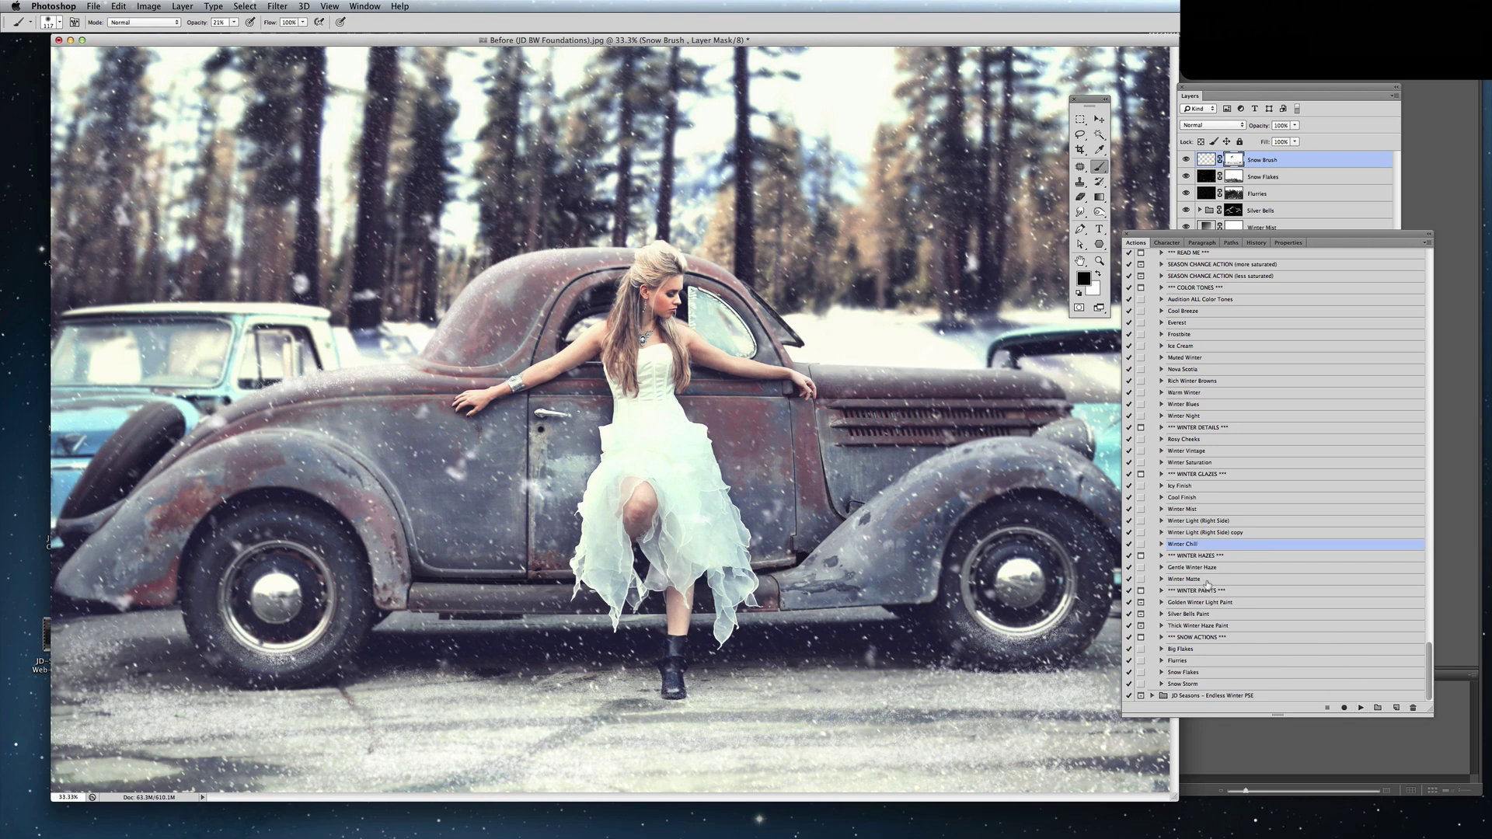
{"action": "left_click", "coordinate": [1215, 603]}
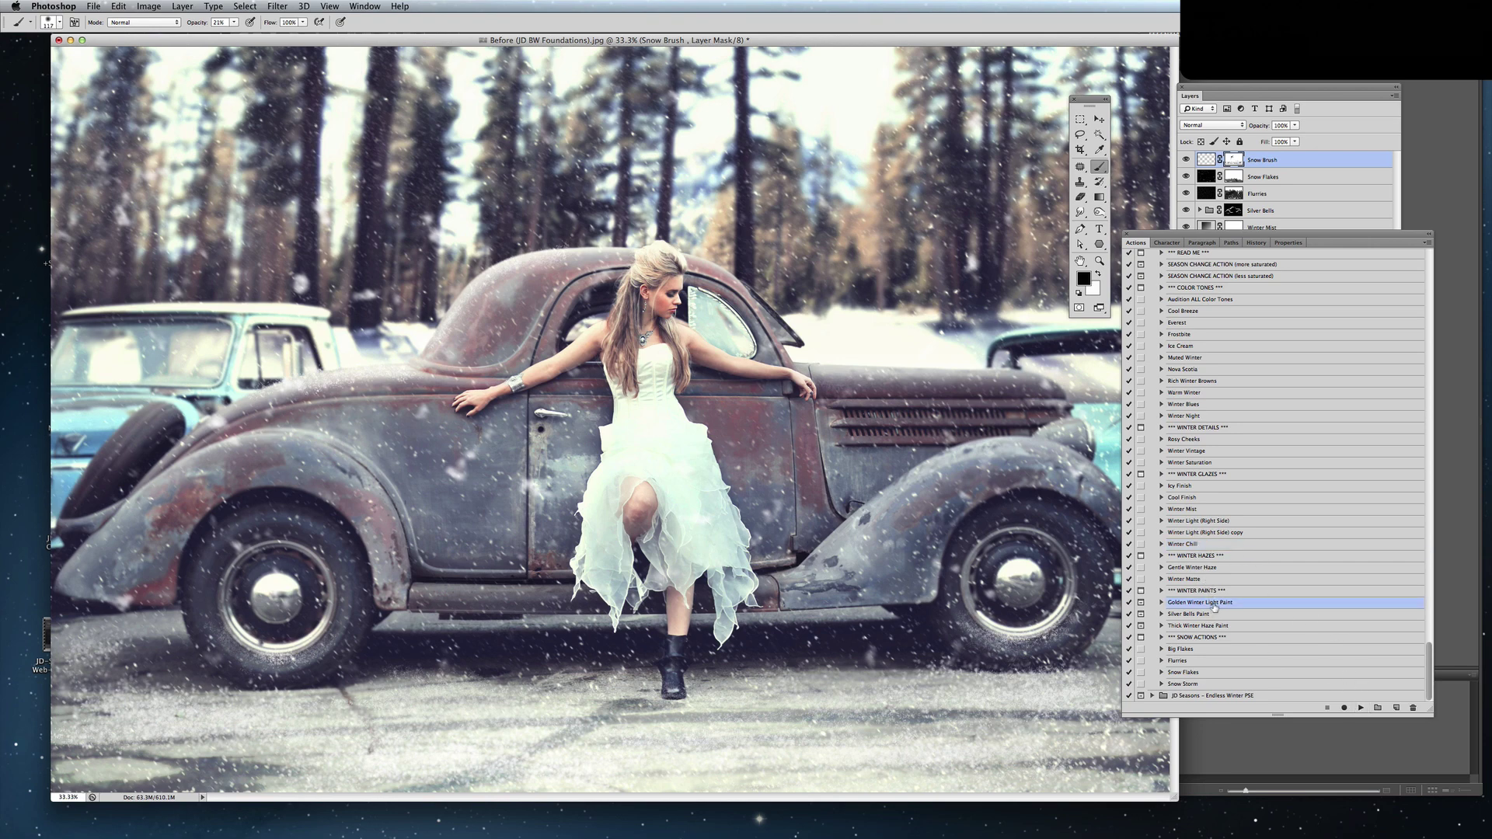
{"action": "left_click", "coordinate": [1360, 708]}
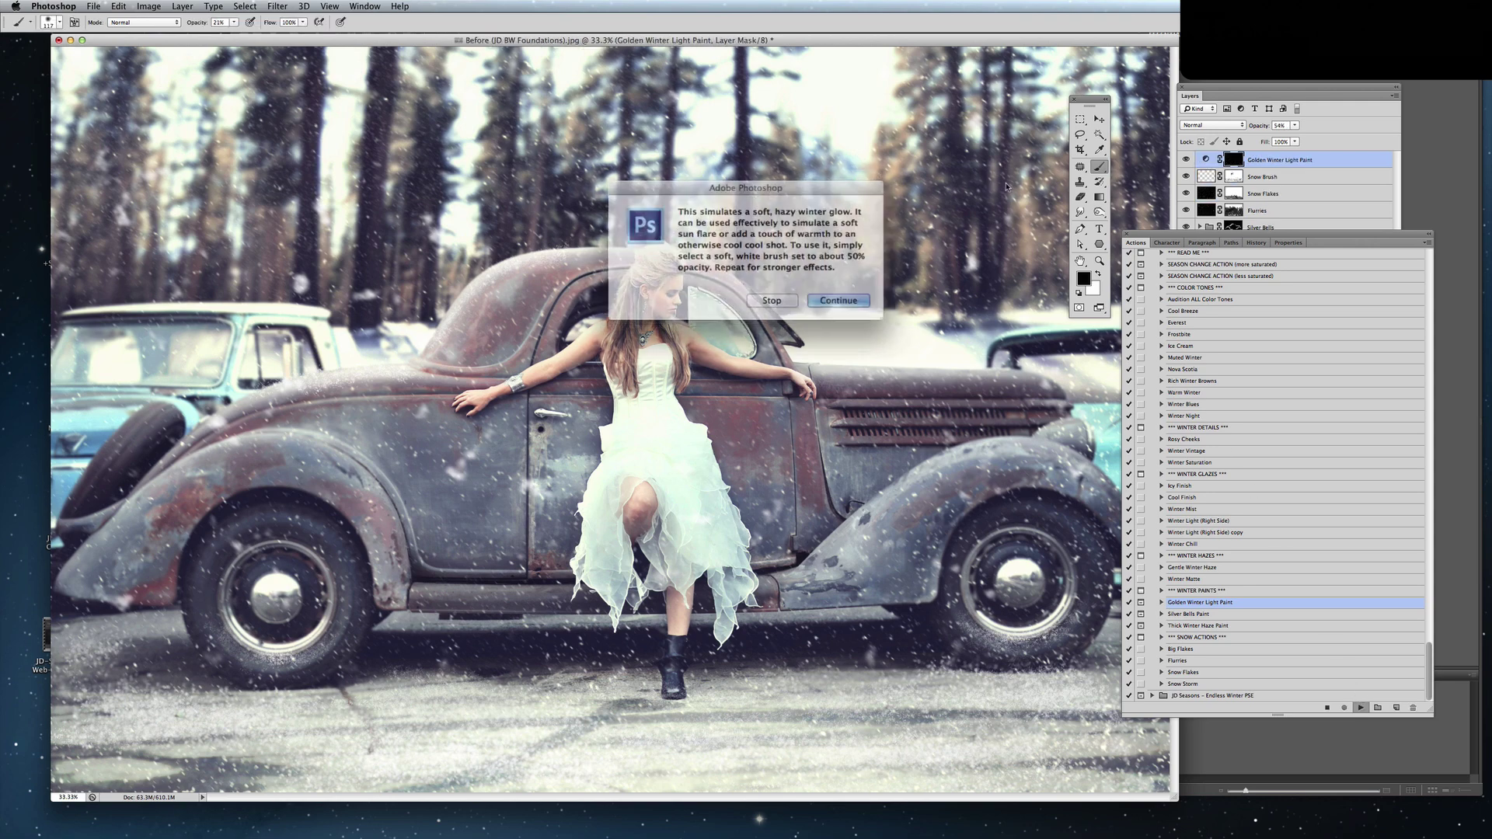
{"action": "left_click", "coordinate": [824, 300]}
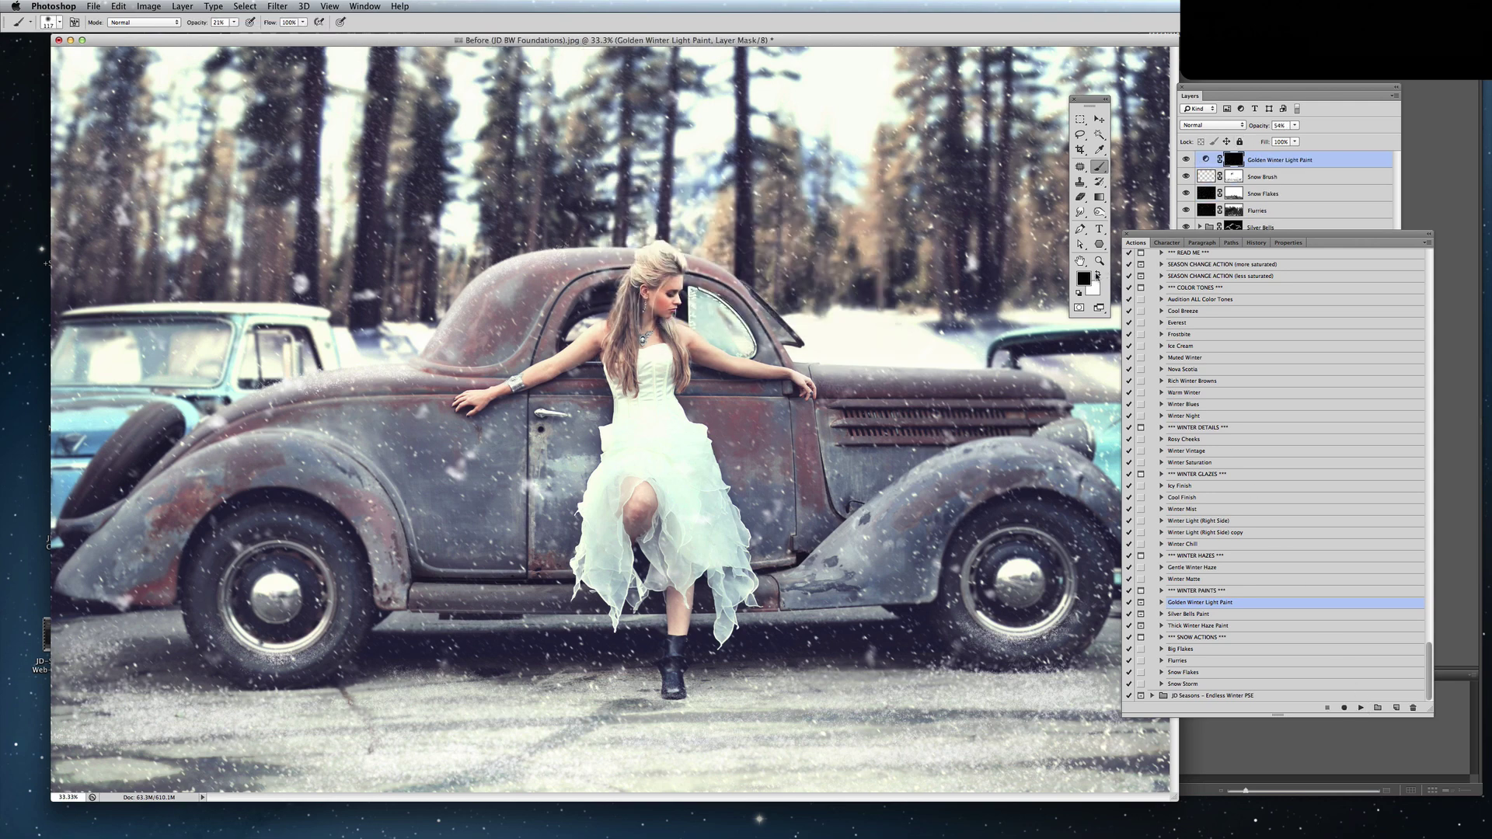
{"action": "left_click", "coordinate": [1097, 274]}
{"action": "left_click", "coordinate": [1233, 161]}
{"action": "mouse_move", "coordinate": [847, 275]}
{"action": "left_mouse_down"}
{"action": "mouse_move", "coordinate": [873, 194]}
{"action": "mouse_move", "coordinate": [850, 203]}
{"action": "mouse_move", "coordinate": [909, 225]}
{"action": "mouse_move", "coordinate": [862, 274]}
{"action": "mouse_move", "coordinate": [909, 289]}
{"action": "mouse_move", "coordinate": [893, 229]}
{"action": "mouse_move", "coordinate": [924, 154]}
{"action": "mouse_move", "coordinate": [752, 242]}
{"action": "mouse_move", "coordinate": [812, 153]}
{"action": "mouse_move", "coordinate": [686, 221]}
{"action": "mouse_move", "coordinate": [768, 133]}
{"action": "mouse_move", "coordinate": [687, 131]}
{"action": "mouse_move", "coordinate": [699, 151]}
{"action": "mouse_move", "coordinate": [780, 173]}
{"action": "mouse_move", "coordinate": [772, 247]}
{"action": "mouse_move", "coordinate": [872, 192]}
{"action": "mouse_move", "coordinate": [867, 244]}
{"action": "mouse_move", "coordinate": [813, 341]}
{"action": "mouse_move", "coordinate": [913, 287]}
{"action": "mouse_move", "coordinate": [895, 332]}
{"action": "mouse_move", "coordinate": [848, 324]}
{"action": "mouse_move", "coordinate": [890, 175]}
{"action": "mouse_move", "coordinate": [786, 198]}
{"action": "mouse_move", "coordinate": [788, 122]}
{"action": "mouse_move", "coordinate": [609, 179]}
{"action": "mouse_move", "coordinate": [590, 149]}
{"action": "mouse_move", "coordinate": [385, 279]}
{"action": "mouse_move", "coordinate": [396, 233]}
{"action": "left_mouse_up"}
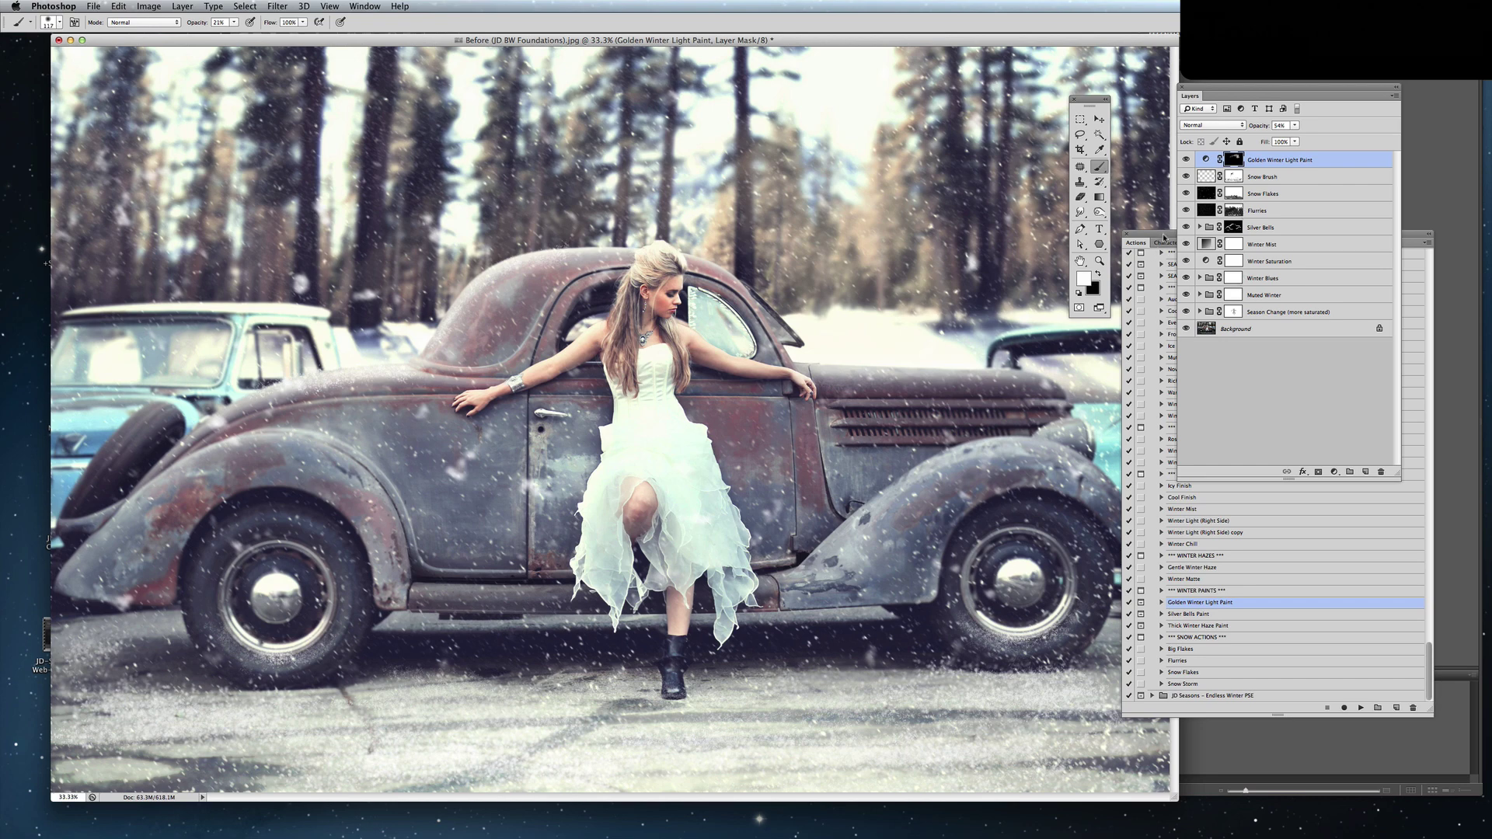
Move the Winter Saturation layer to the top of the stack and run the Cool Finish action above it.
{"action": "left_click_drag", "start_coordinate": [1306, 263], "coordinate": [1317, 155]}
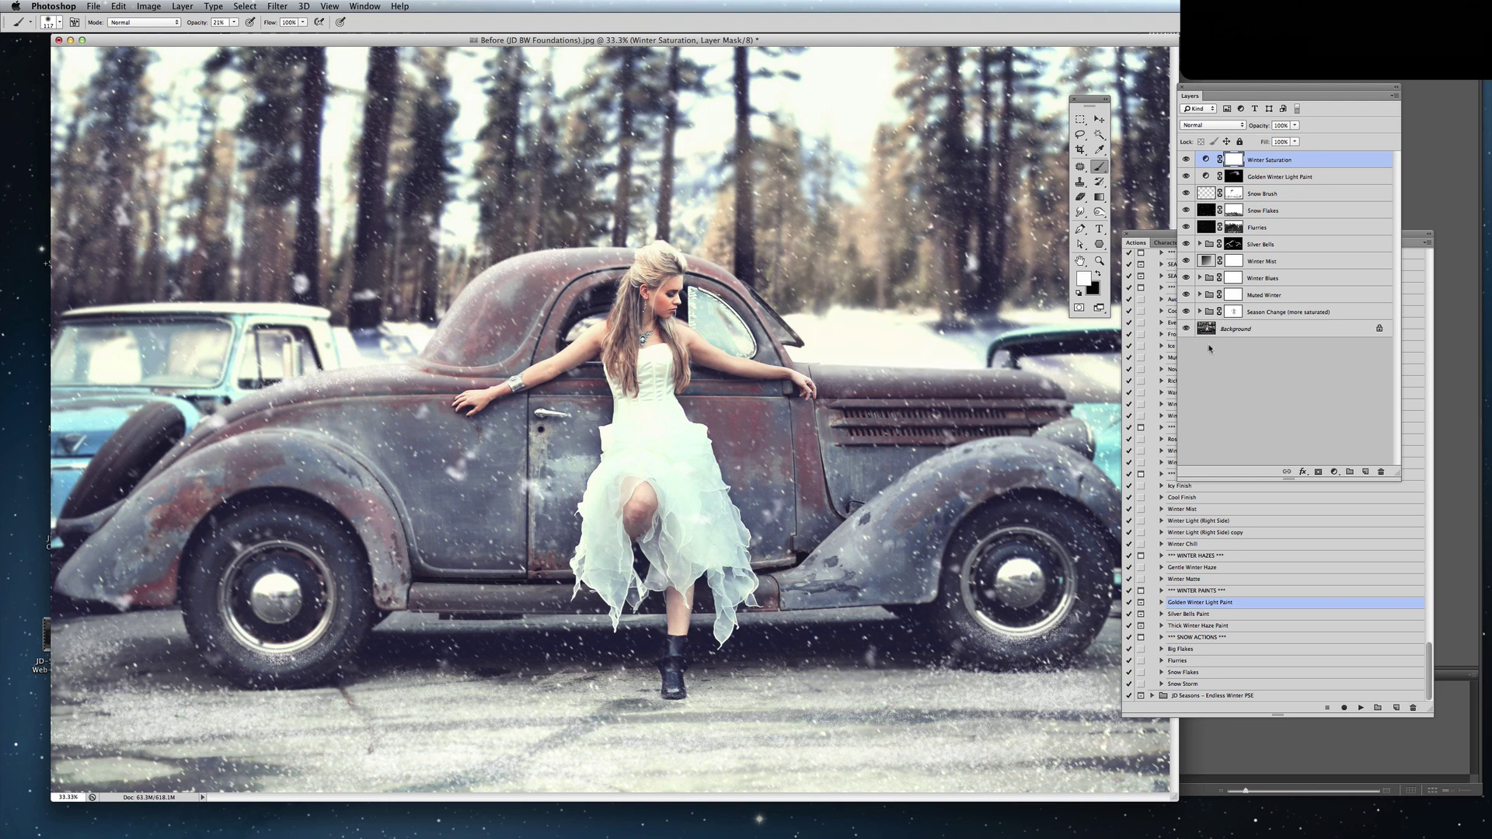
{"action": "left_click", "coordinate": [1163, 235]}
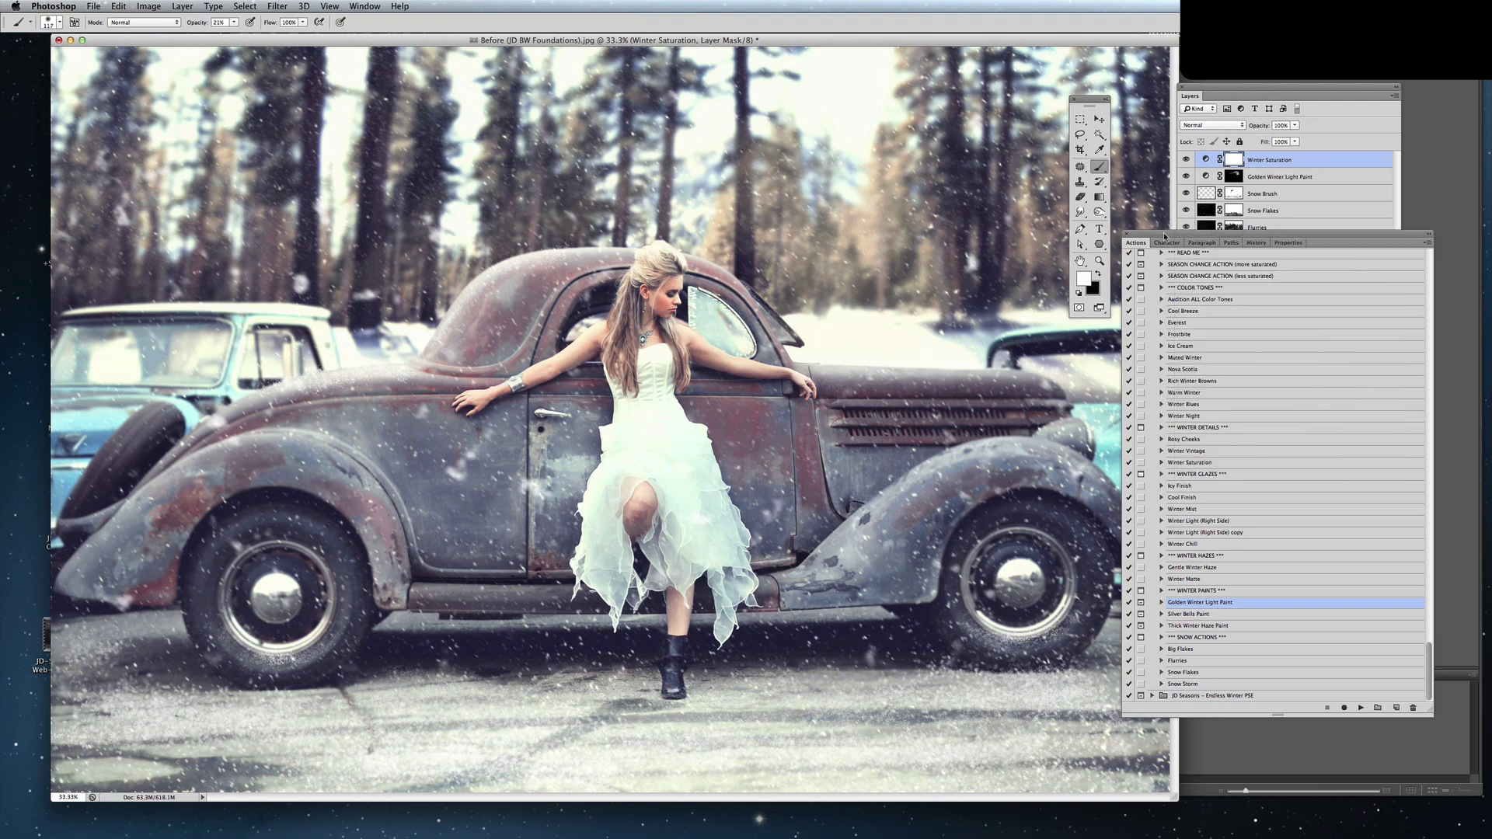
{"action": "left_click", "coordinate": [1224, 488]}
{"action": "left_click", "coordinate": [1226, 498]}
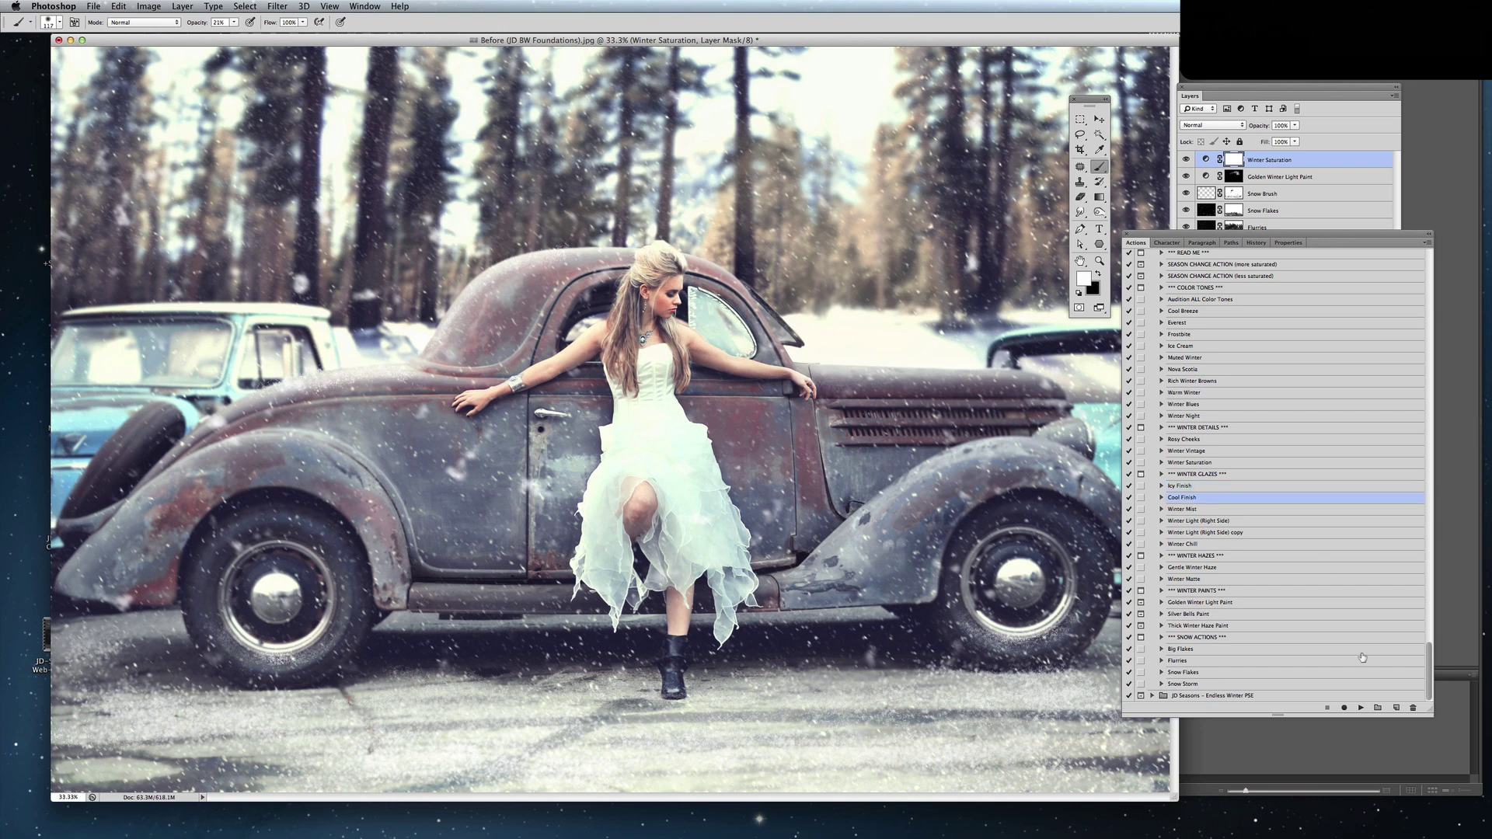
{"action": "left_click", "coordinate": [1360, 708]}
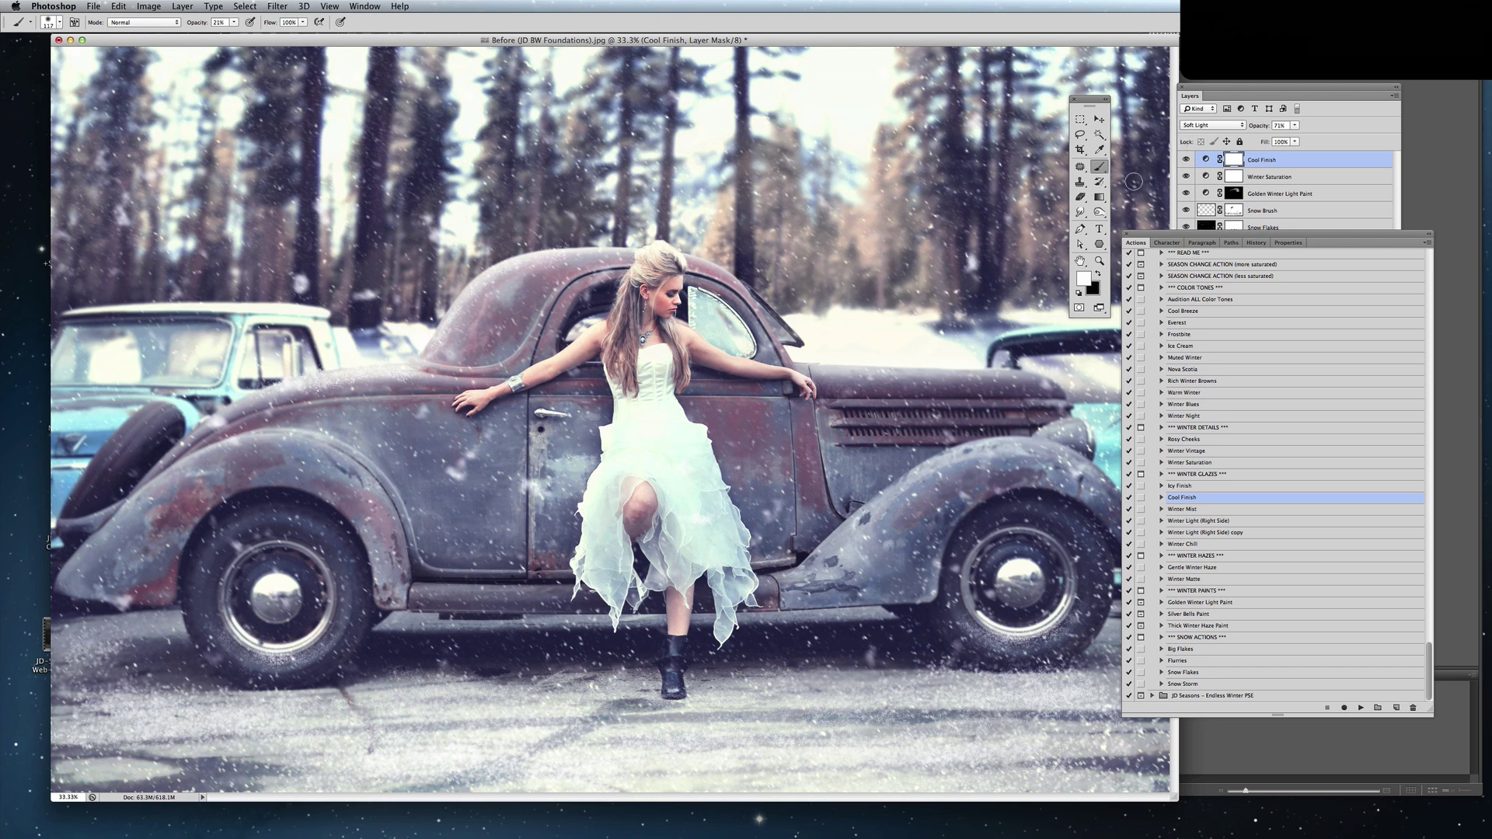
Run the Winter Light (Right Side) action and mask its effect off the woman with a larger black brush at 43% opacity.
{"action": "left_click", "coordinate": [1243, 521]}
{"action": "left_click", "coordinate": [1360, 707]}
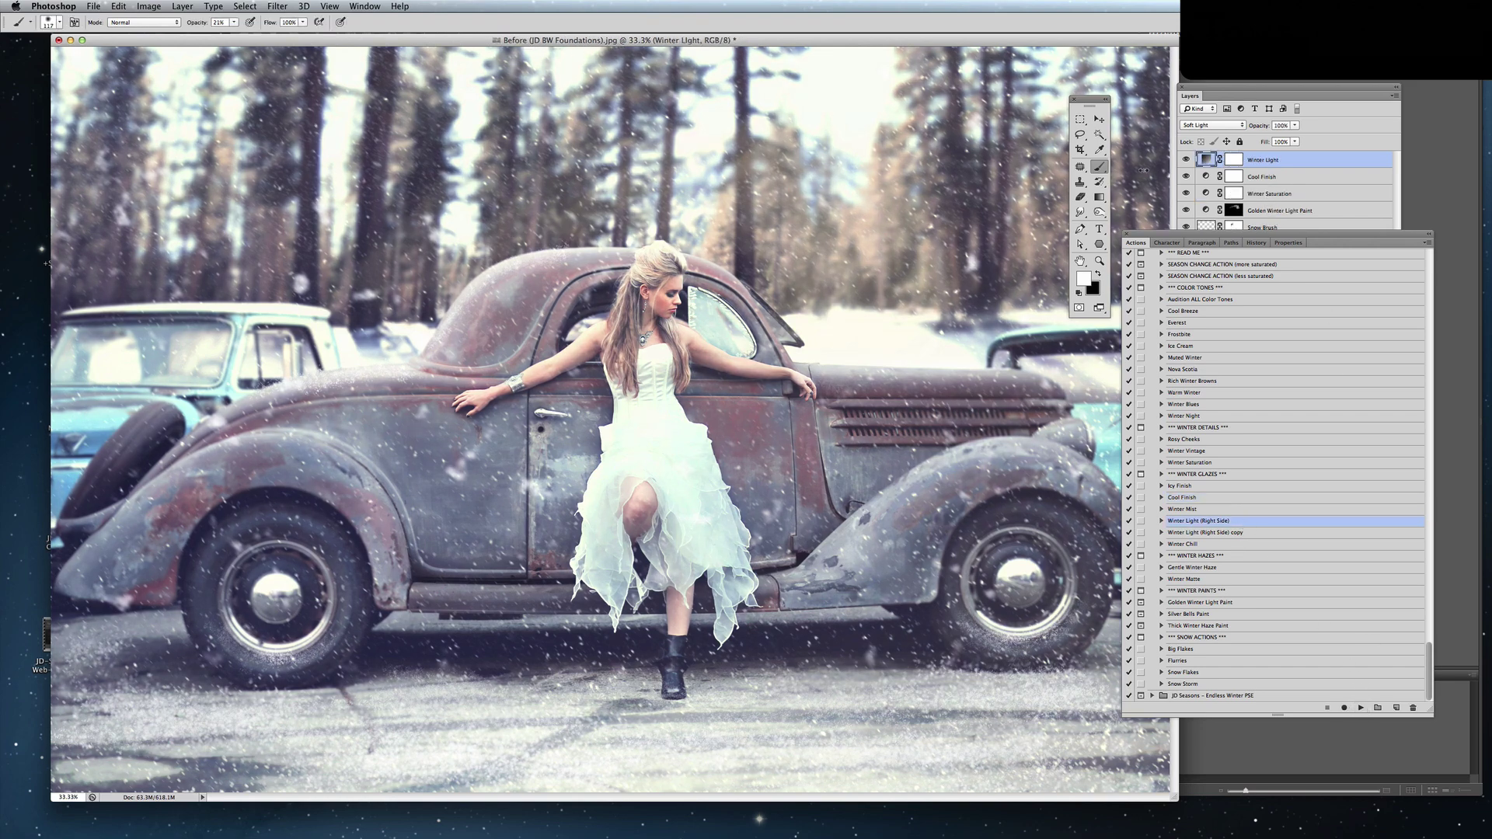
{"action": "left_click", "coordinate": [1233, 159]}
{"action": "key", "text": "x"}
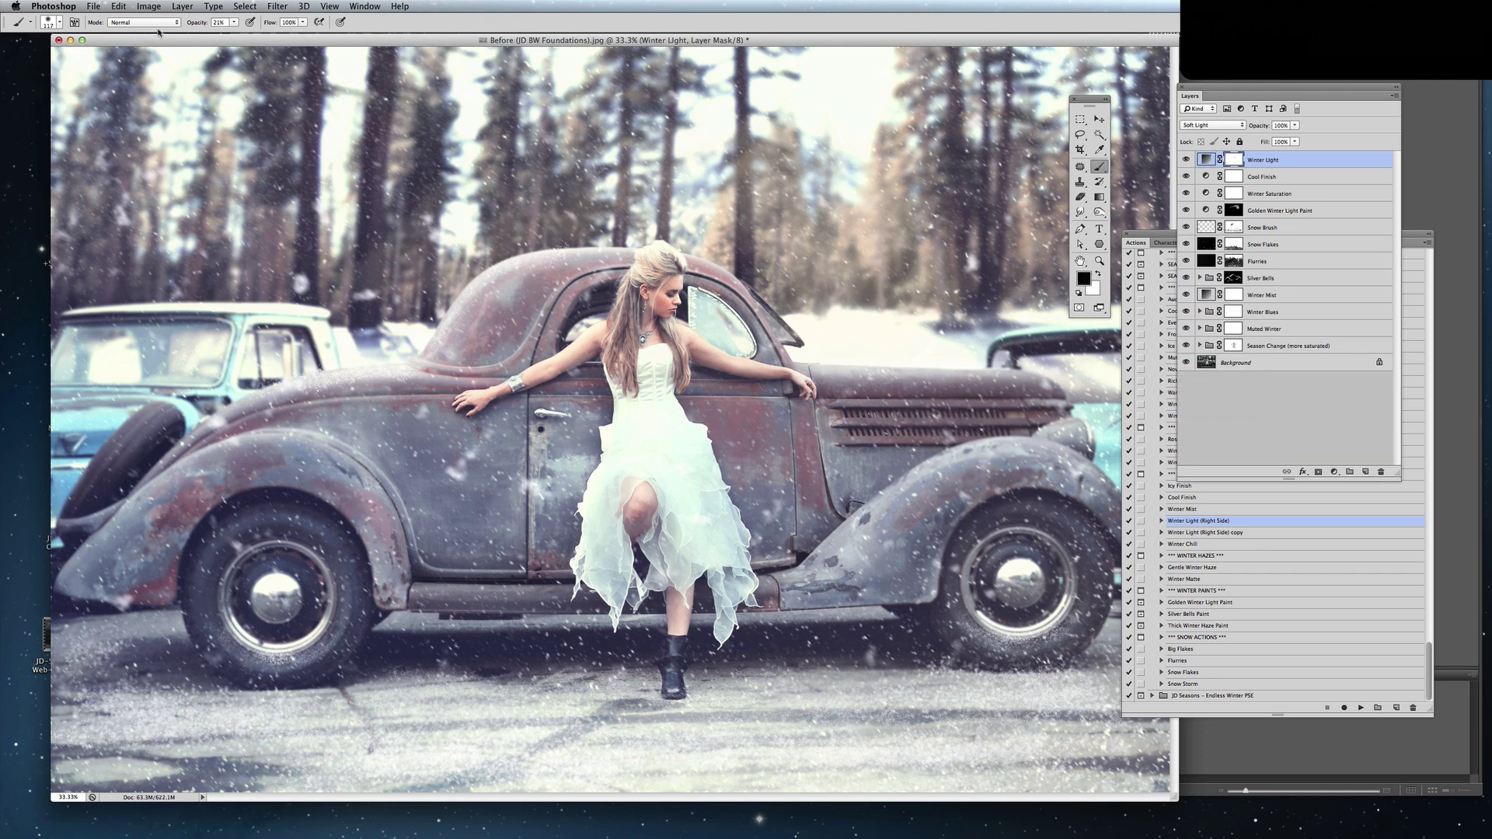
{"action": "left_click", "coordinate": [60, 24]}
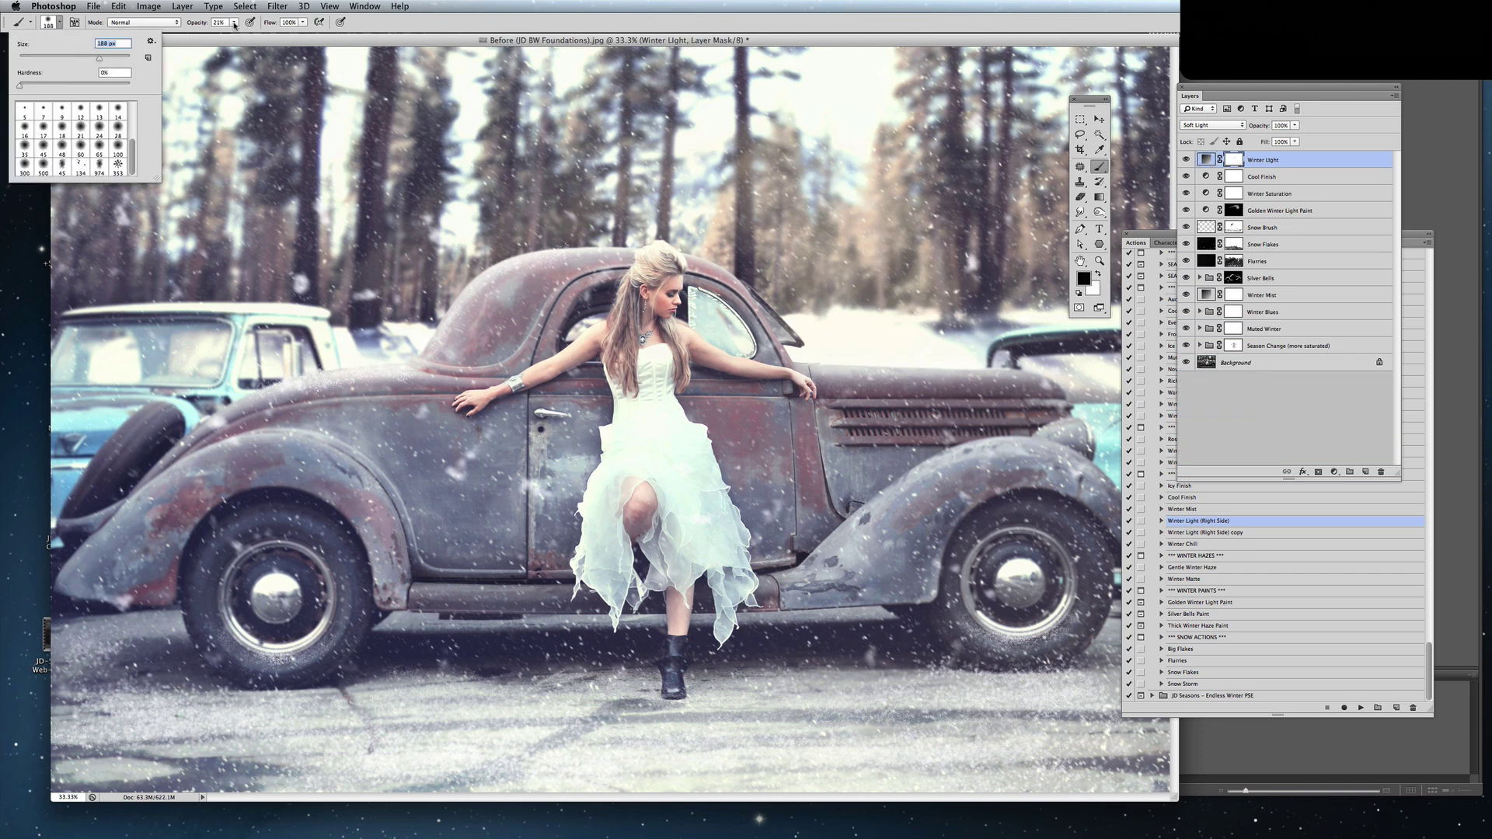
{"action": "key", "text": "Return"}
{"action": "key", "text": "4"}
{"action": "key", "text": "3"}
{"action": "mouse_move", "coordinate": [654, 267]}
{"action": "left_mouse_down"}
{"action": "mouse_move", "coordinate": [667, 447]}
{"action": "mouse_move", "coordinate": [685, 408]}
{"action": "mouse_move", "coordinate": [677, 337]}
{"action": "mouse_move", "coordinate": [663, 377]}
{"action": "mouse_move", "coordinate": [770, 418]}
{"action": "mouse_move", "coordinate": [677, 514]}
{"action": "mouse_move", "coordinate": [776, 477]}
{"action": "mouse_move", "coordinate": [795, 555]}
{"action": "mouse_move", "coordinate": [536, 614]}
{"action": "mouse_move", "coordinate": [584, 568]}
{"action": "mouse_move", "coordinate": [527, 495]}
{"action": "mouse_move", "coordinate": [426, 436]}
{"action": "mouse_move", "coordinate": [502, 406]}
{"action": "mouse_move", "coordinate": [565, 403]}
{"action": "mouse_move", "coordinate": [476, 575]}
{"action": "mouse_move", "coordinate": [663, 429]}
{"action": "mouse_move", "coordinate": [634, 521]}
{"action": "mouse_move", "coordinate": [674, 574]}
{"action": "mouse_move", "coordinate": [777, 444]}
{"action": "mouse_move", "coordinate": [711, 259]}
{"action": "mouse_move", "coordinate": [548, 353]}
{"action": "left_mouse_up"}
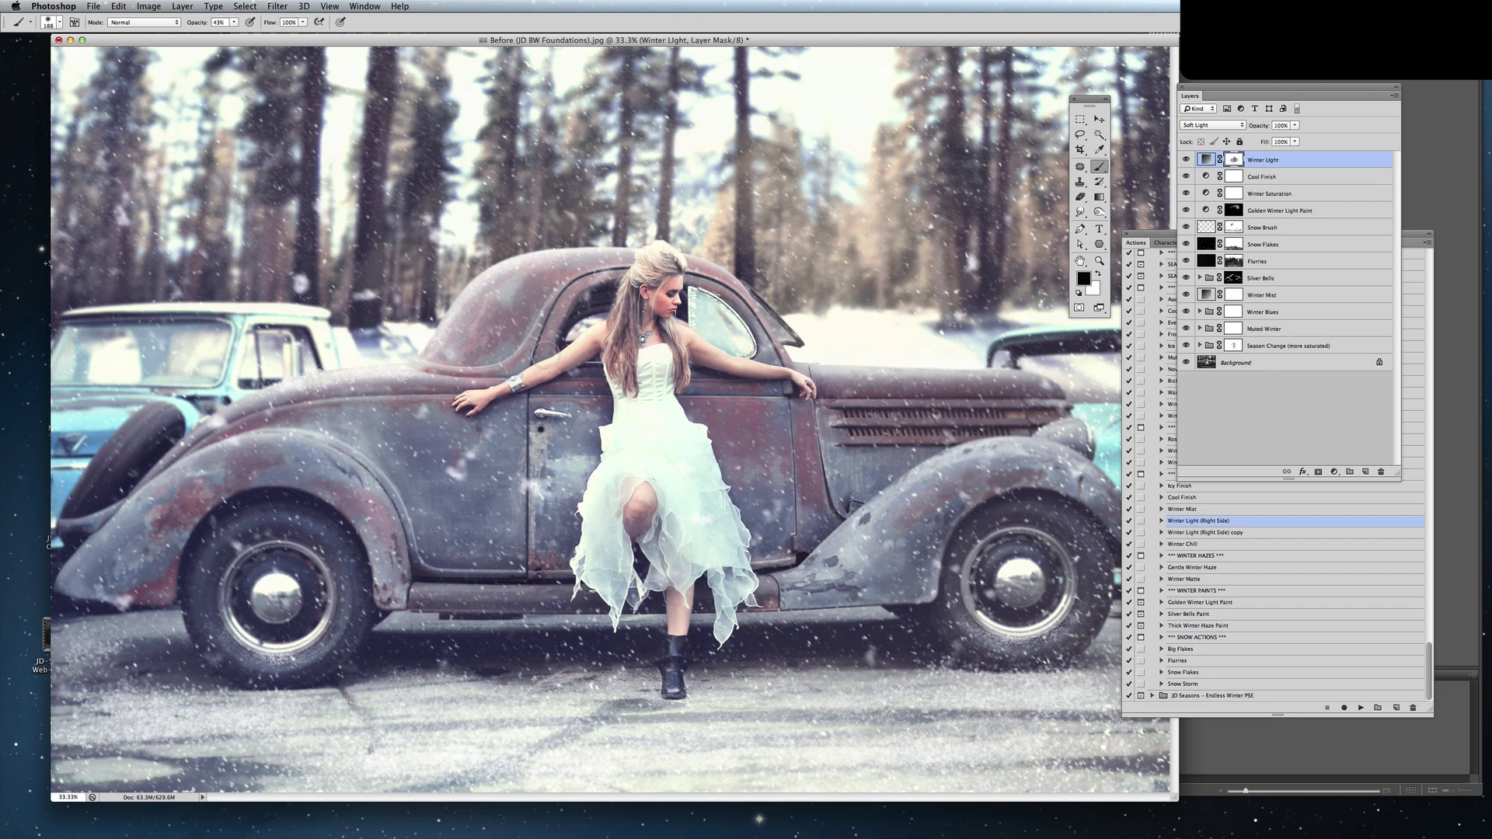